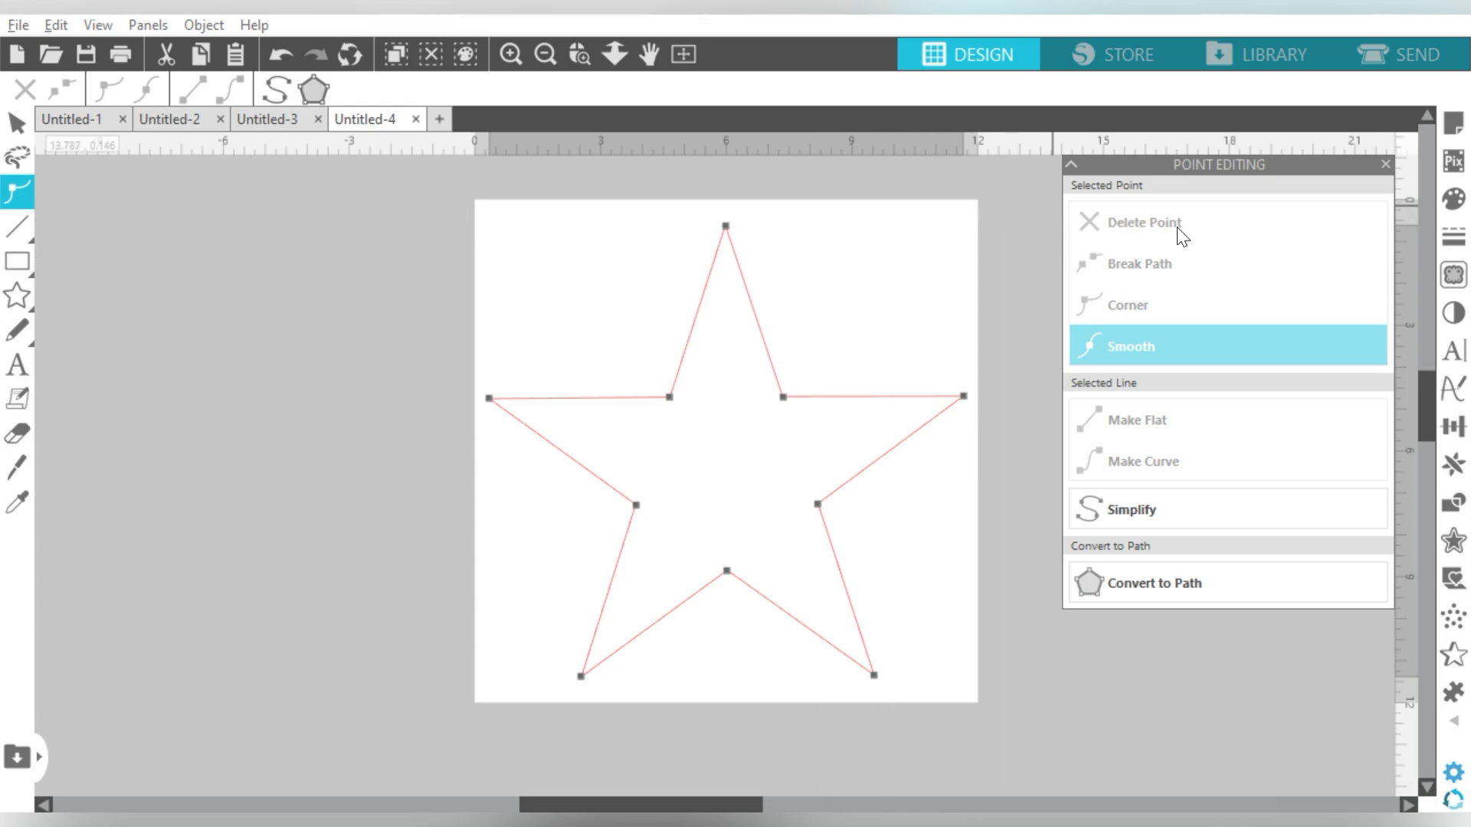
Step: Delete the star's top point and undo the deletion
left_click(725, 228)
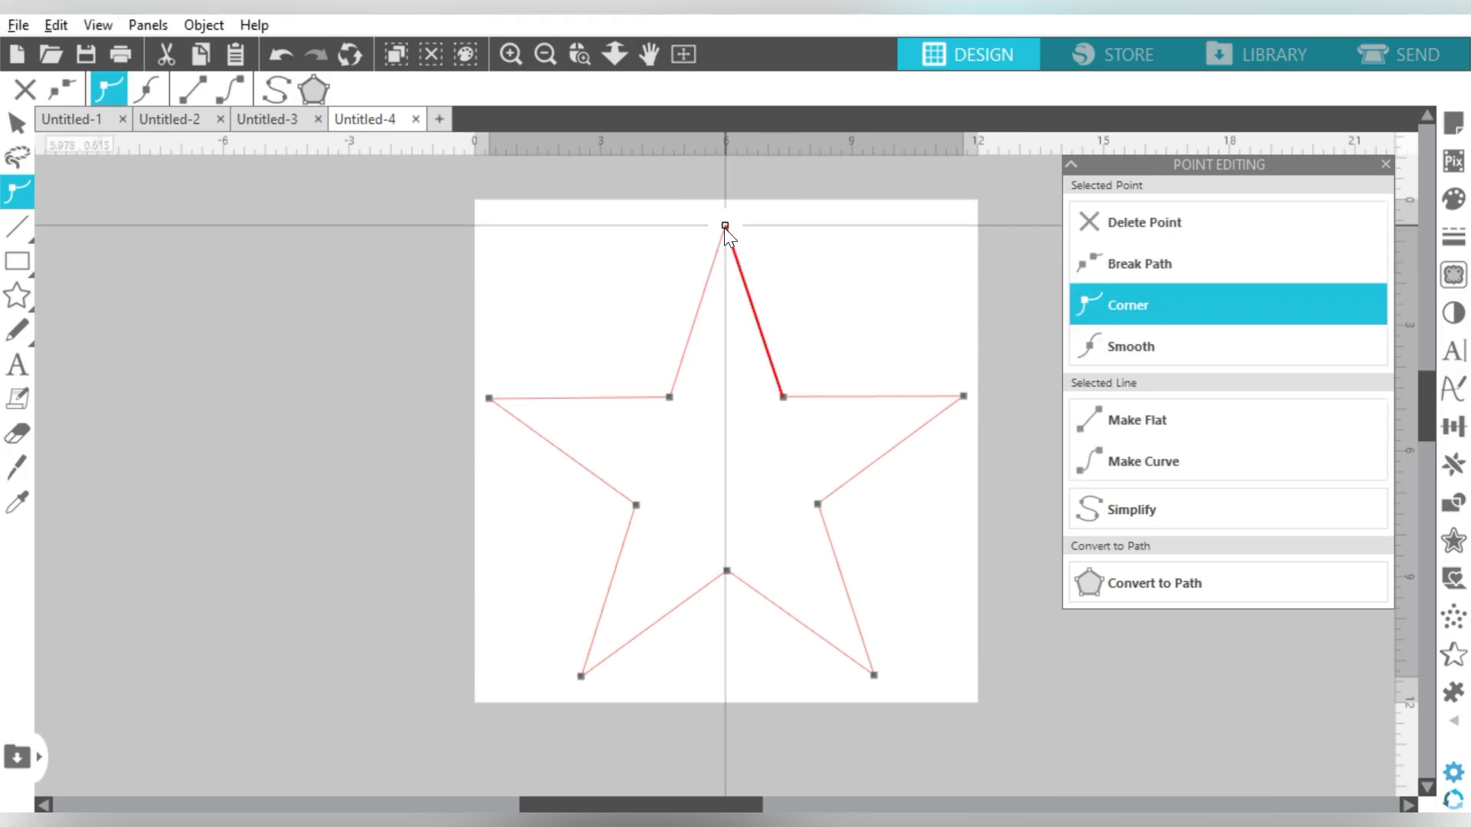
left_click(1115, 222)
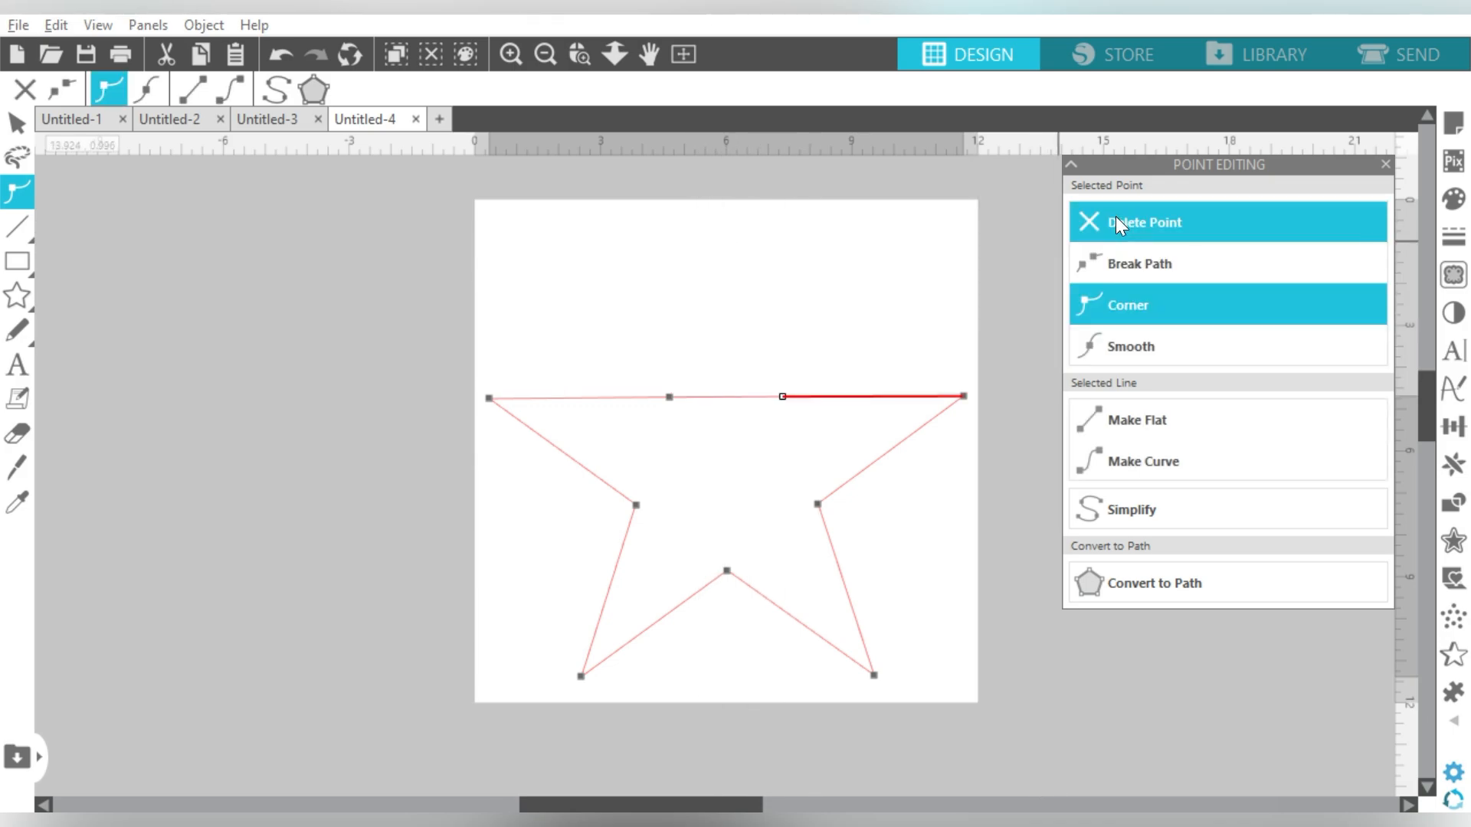
key("ctrl+z")
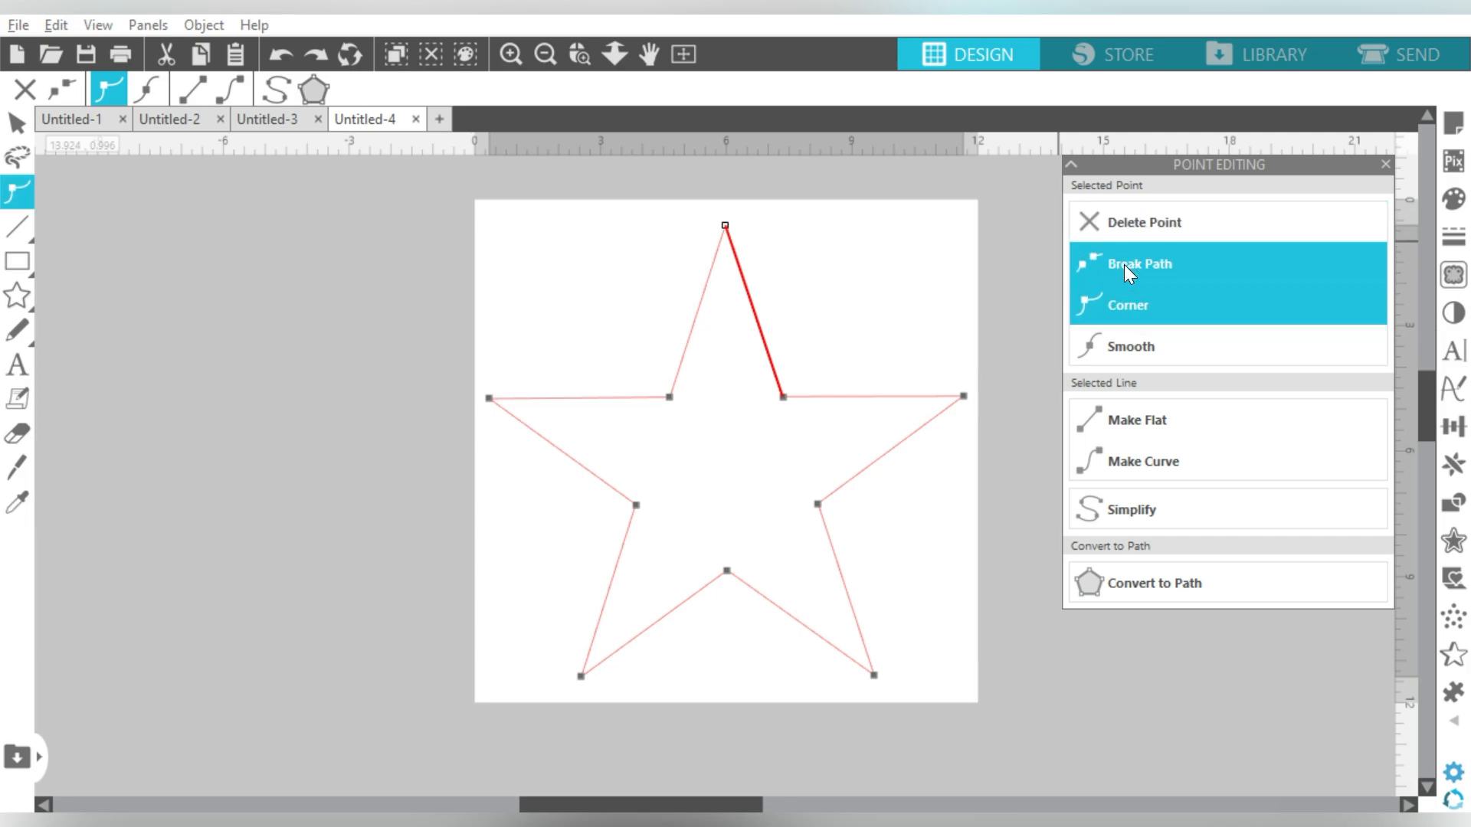
Step: Break the star's path at its top point, pull the loose ends apart, and undo the break
left_click(1123, 265)
left_click_drag(725, 226, 621, 215)
left_click(725, 226)
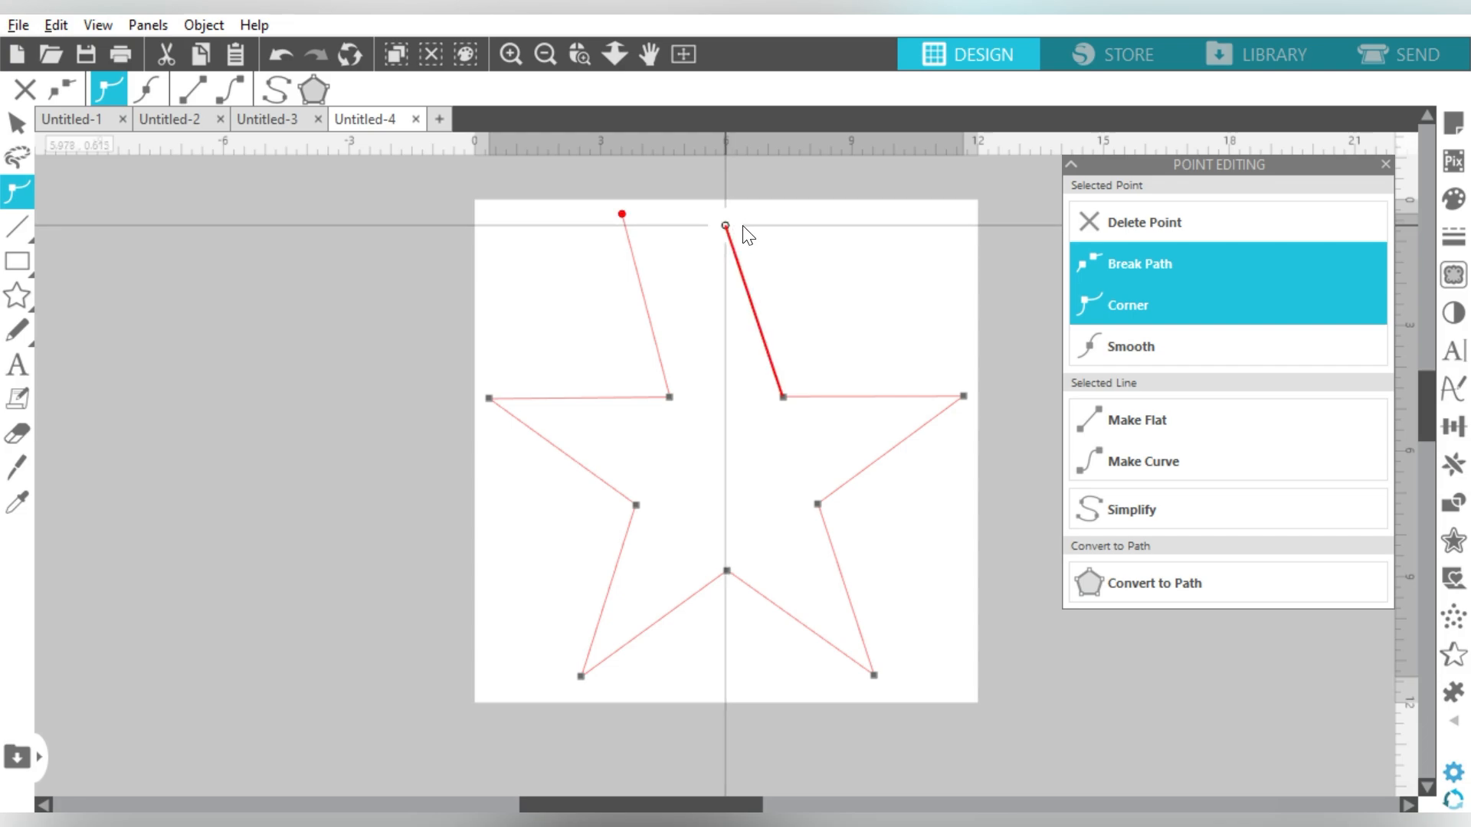
left_click_drag(725, 225, 815, 236)
key("ctrl+z")
key("ctrl+z")
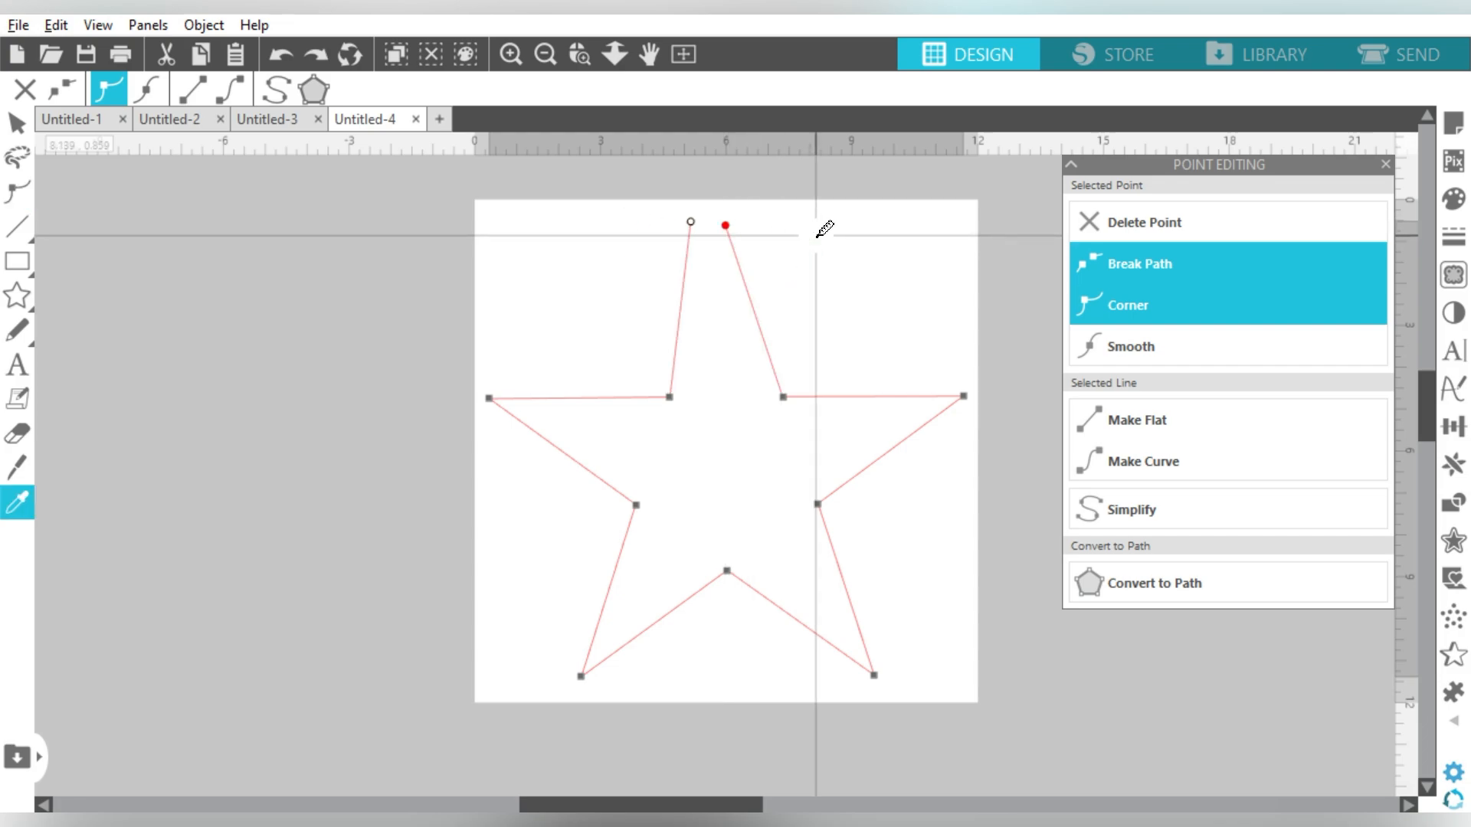
key("ctrl+z")
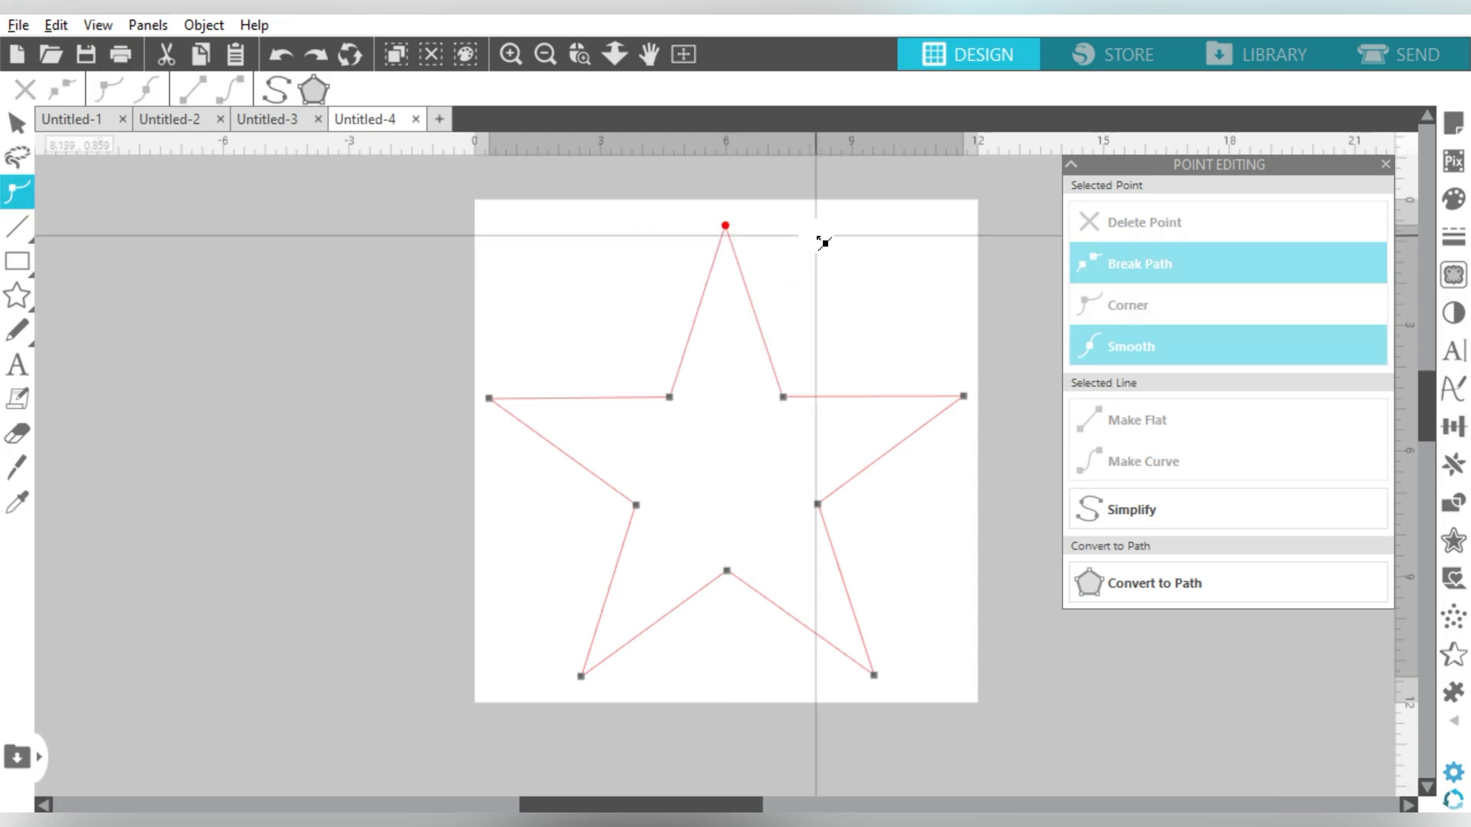
key("i")
key("Left")
key("a")
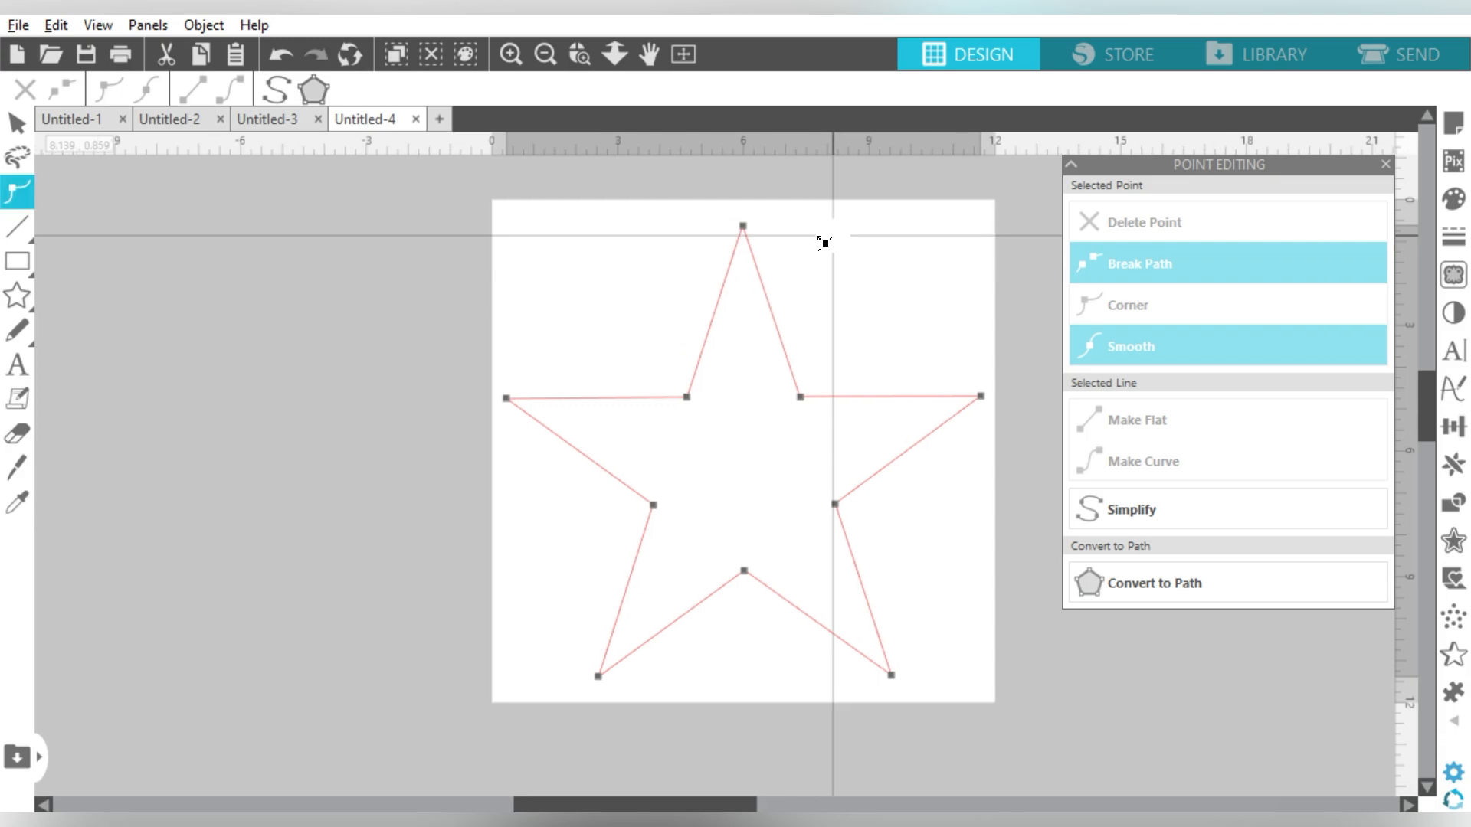
Step: Try the Smooth option on the star's top point, and apply Make Flat to the line beside it
left_click(742, 225)
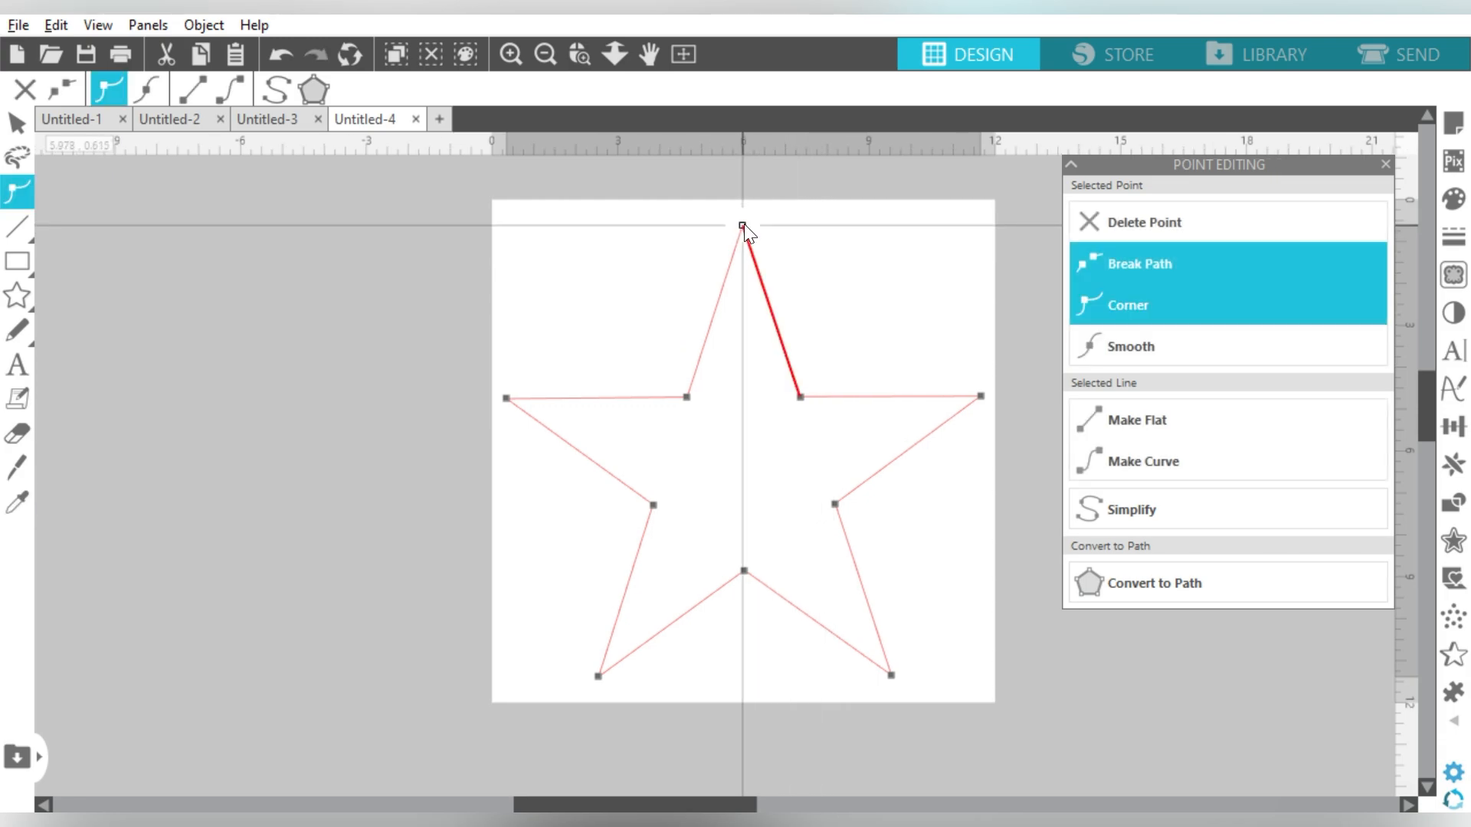
left_click(1122, 356)
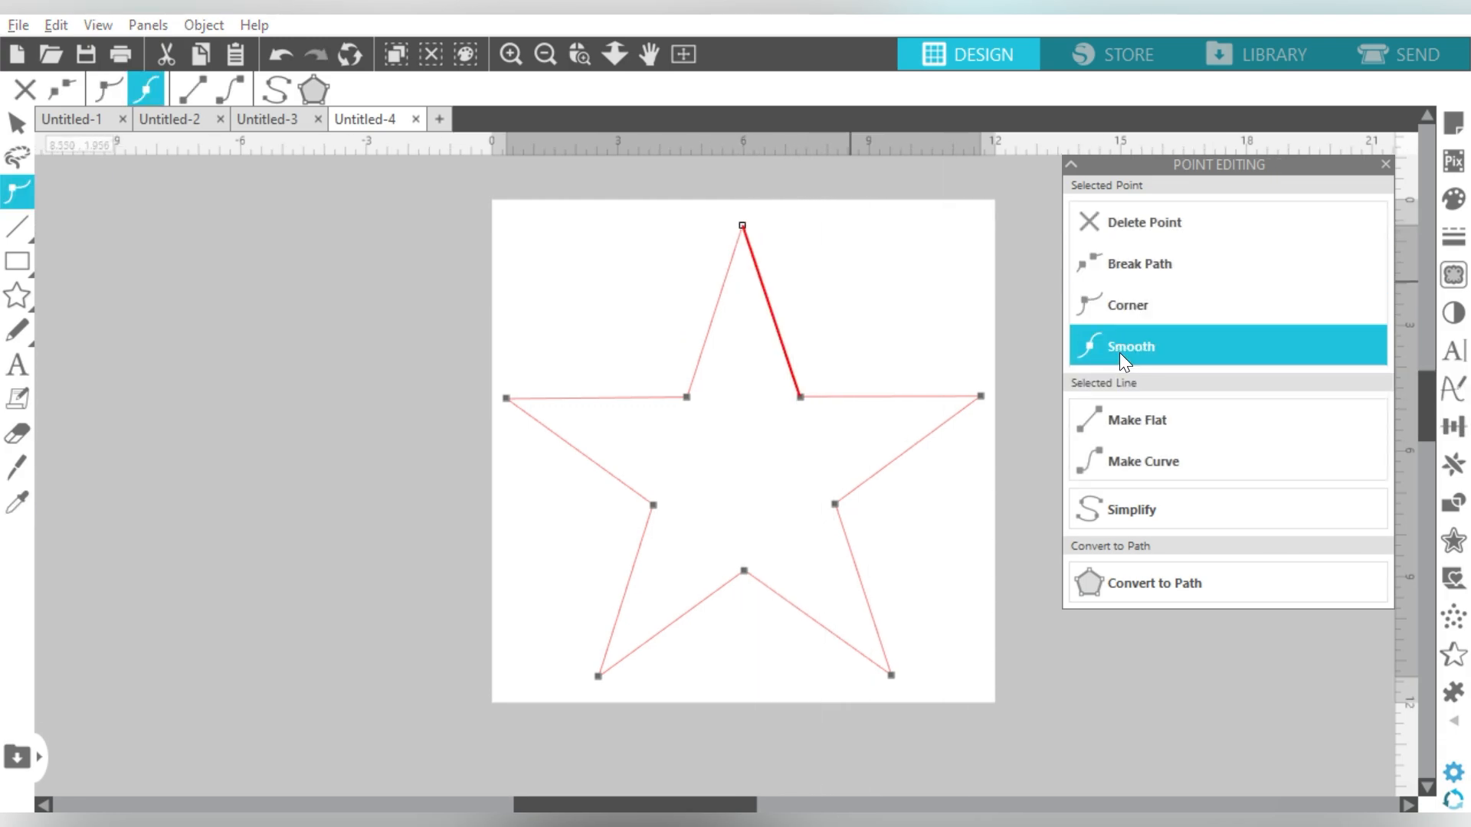
left_click(774, 215)
double_click(748, 237)
left_click(742, 225)
left_click(1138, 418)
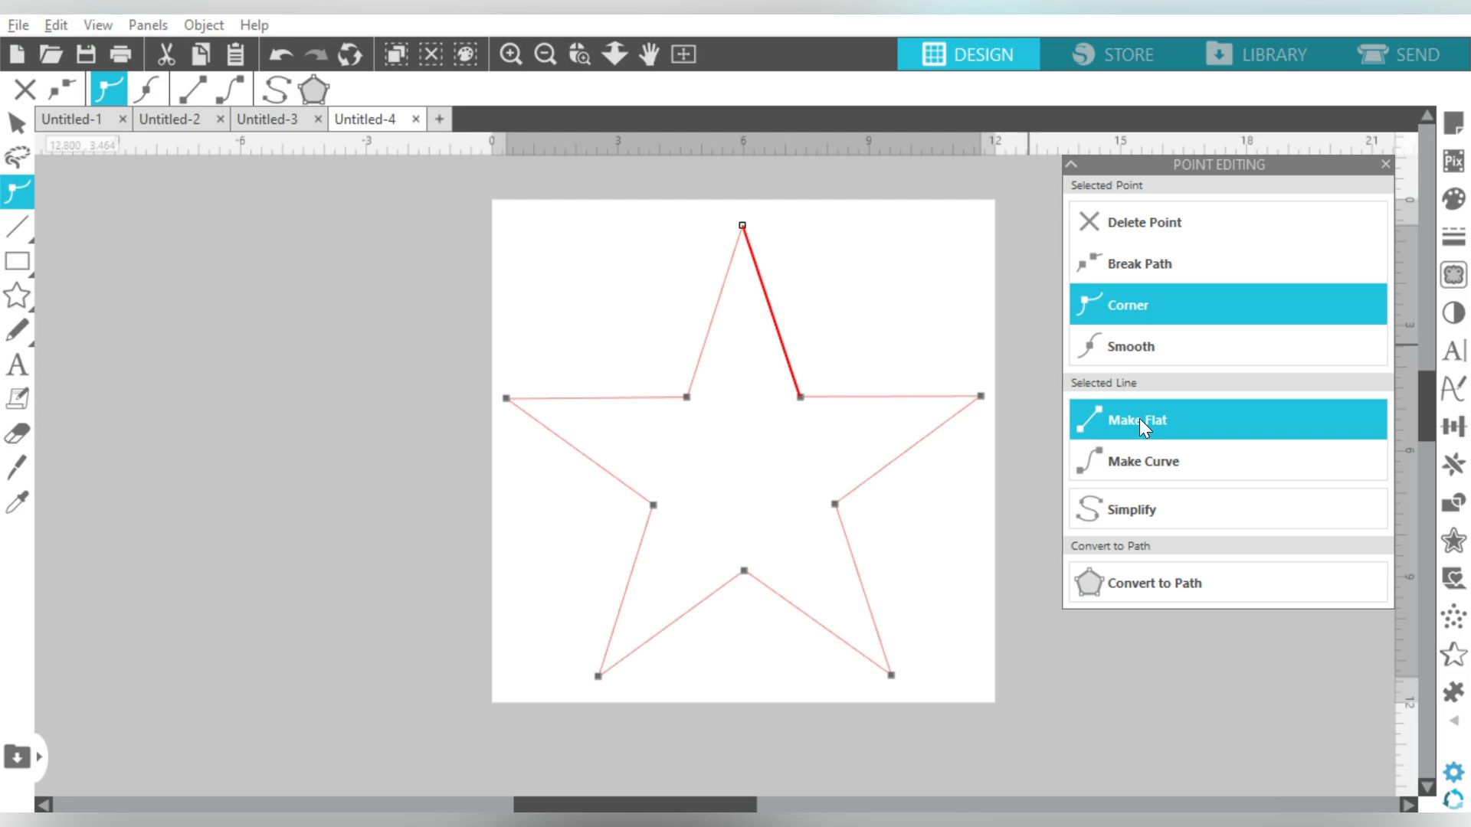
Step: Curve the line beside the star's top point, bend it with the smoothed point's handle, and undo these changes
left_click(1127, 463)
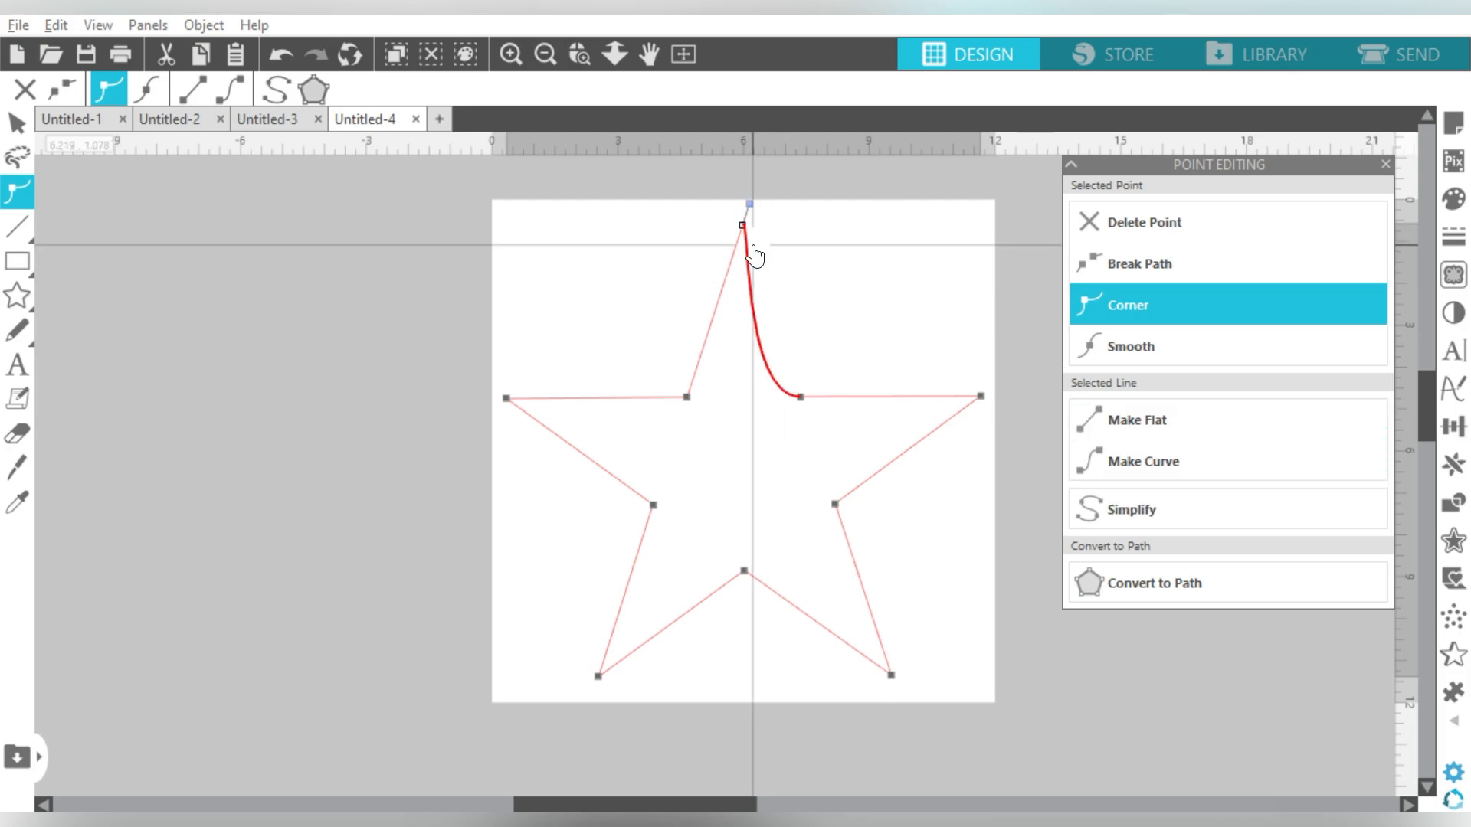
left_click(1116, 341)
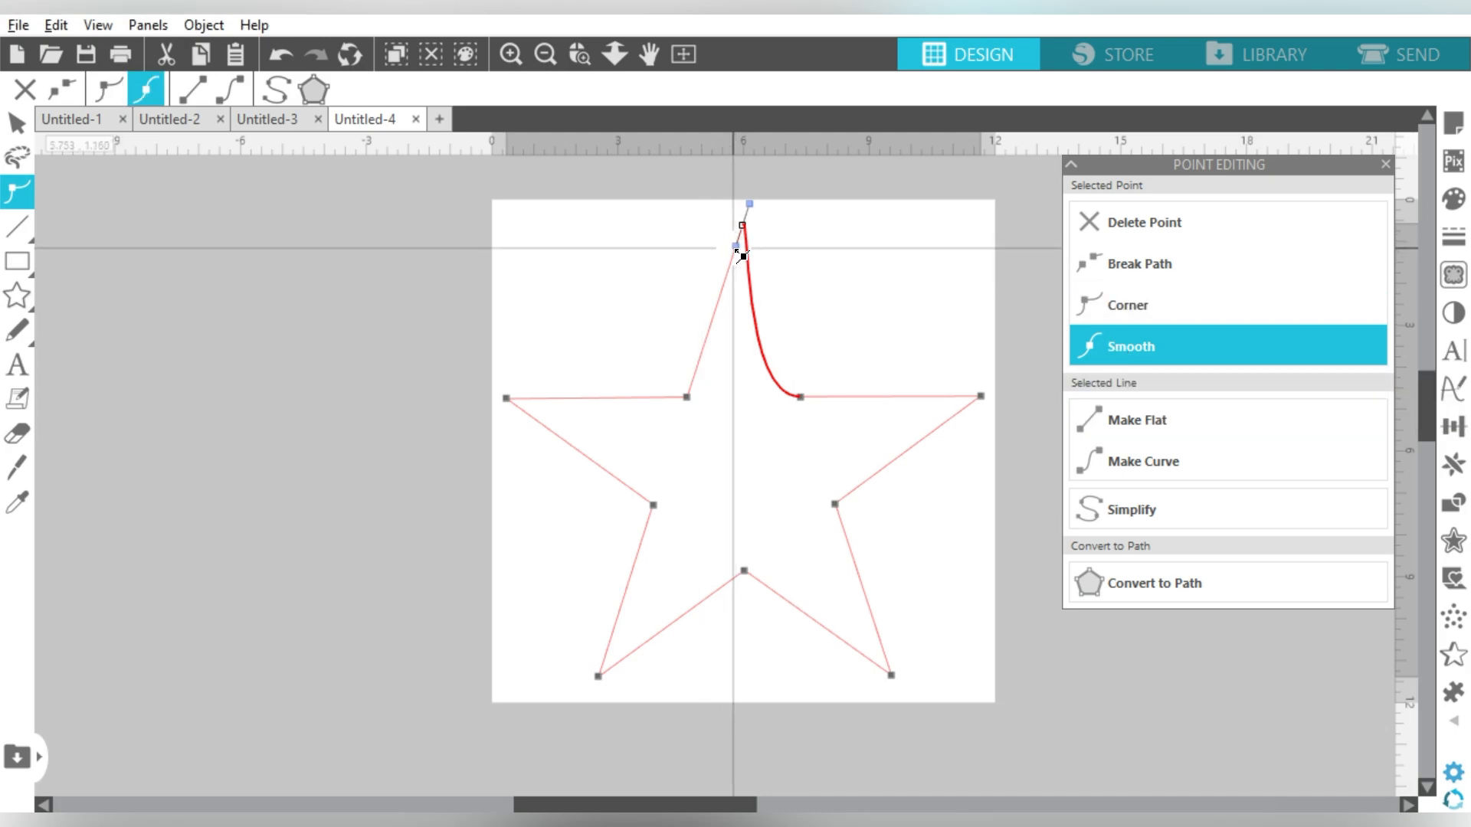
left_click_drag(736, 247, 664, 247)
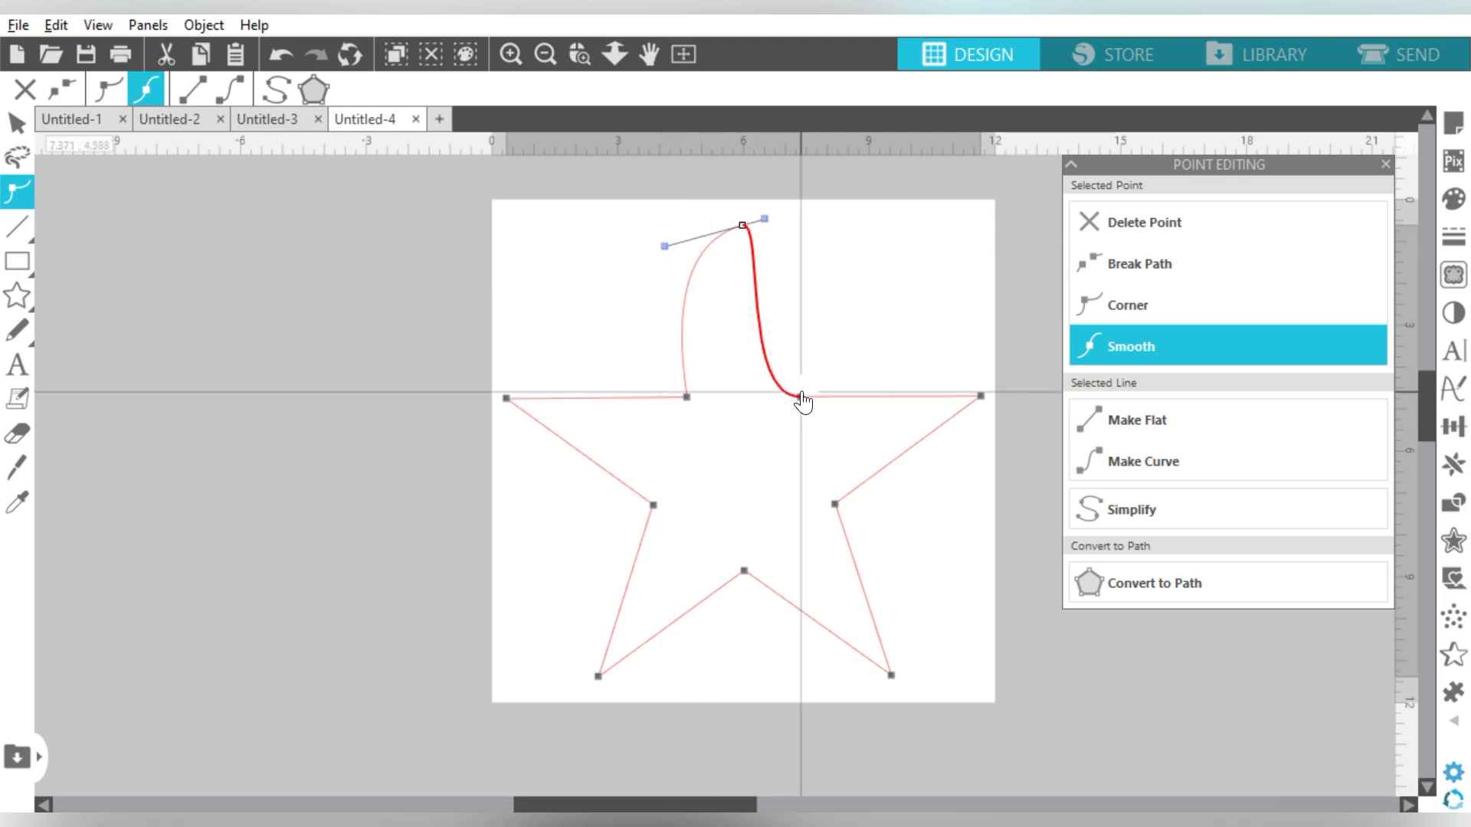
key("ctrl+z")
key("ctrl+z")
key("ctrl+z")
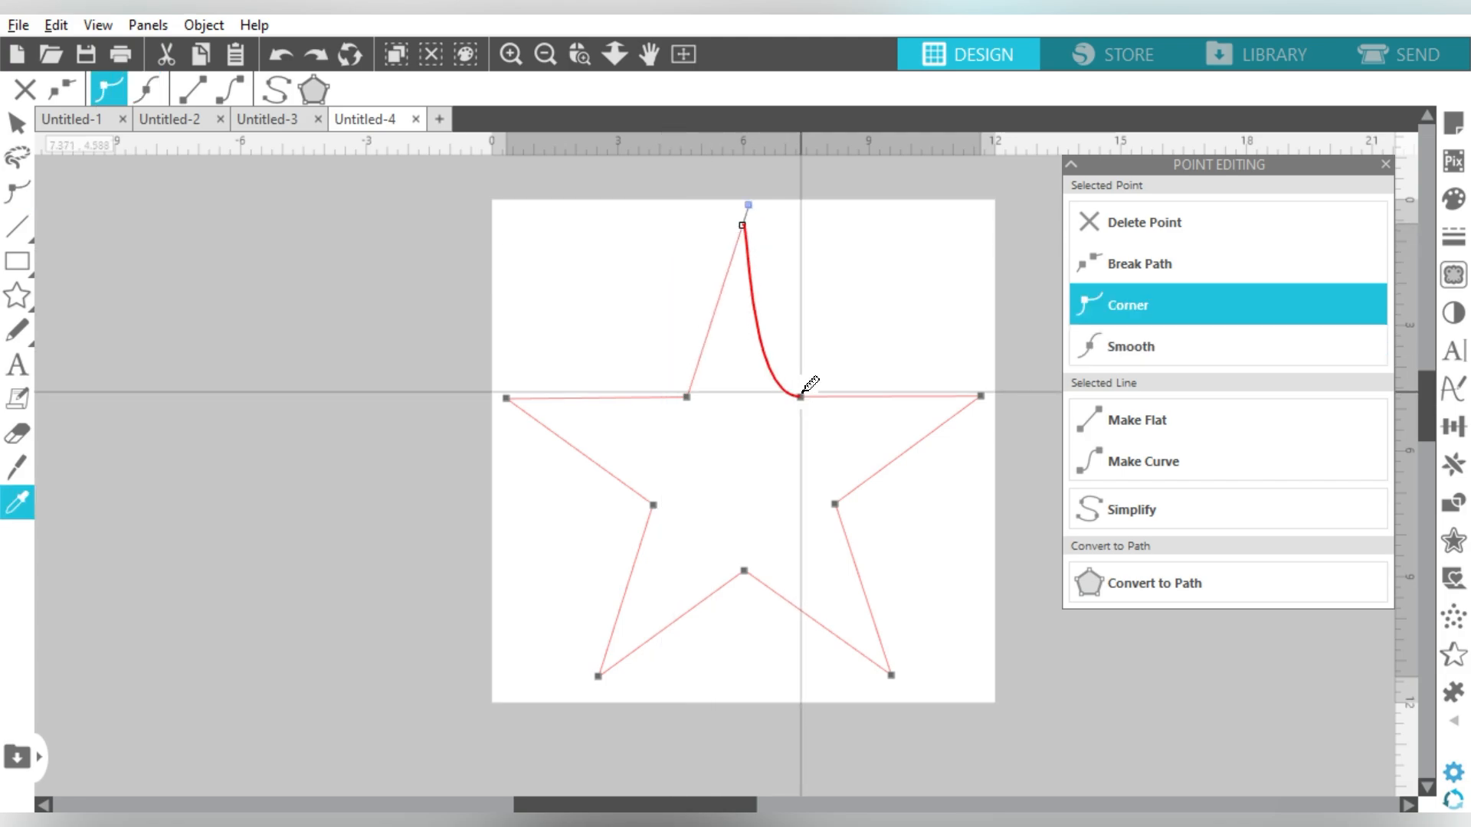
left_click(845, 295)
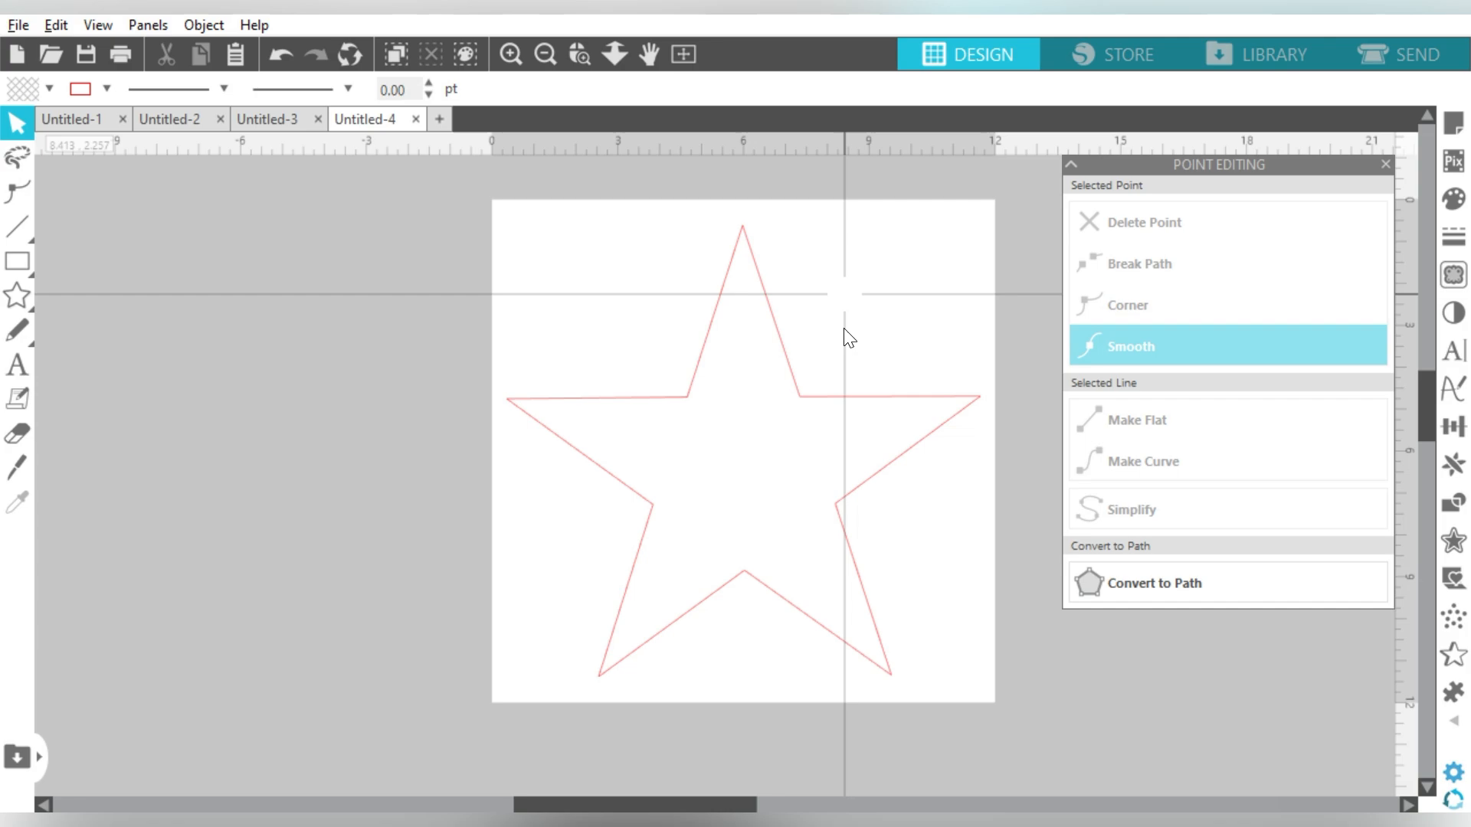
Step: Fill the star with light gray and open it for point editing
left_click(825, 398)
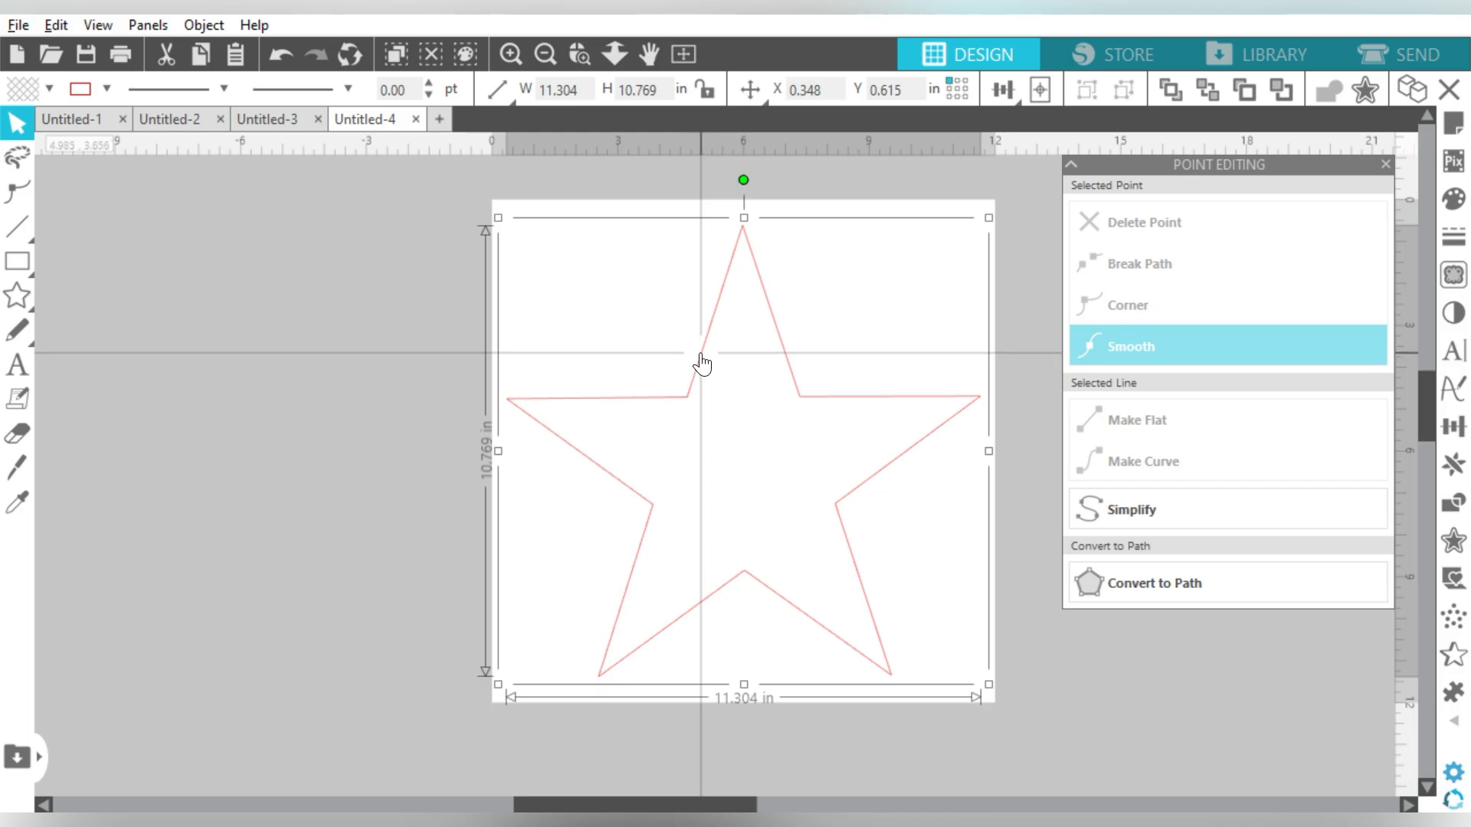
left_click(49, 95)
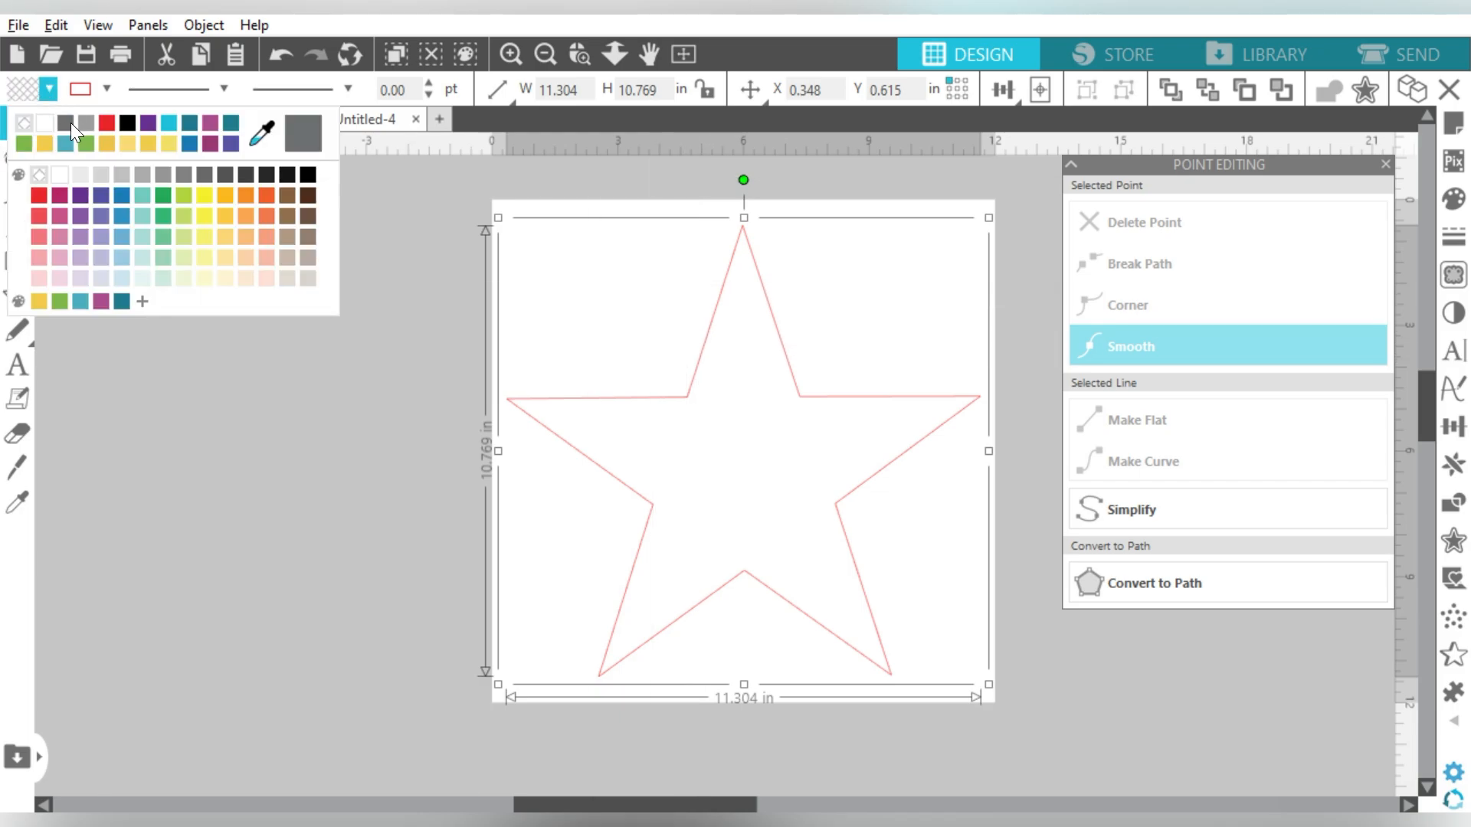
left_click(273, 280)
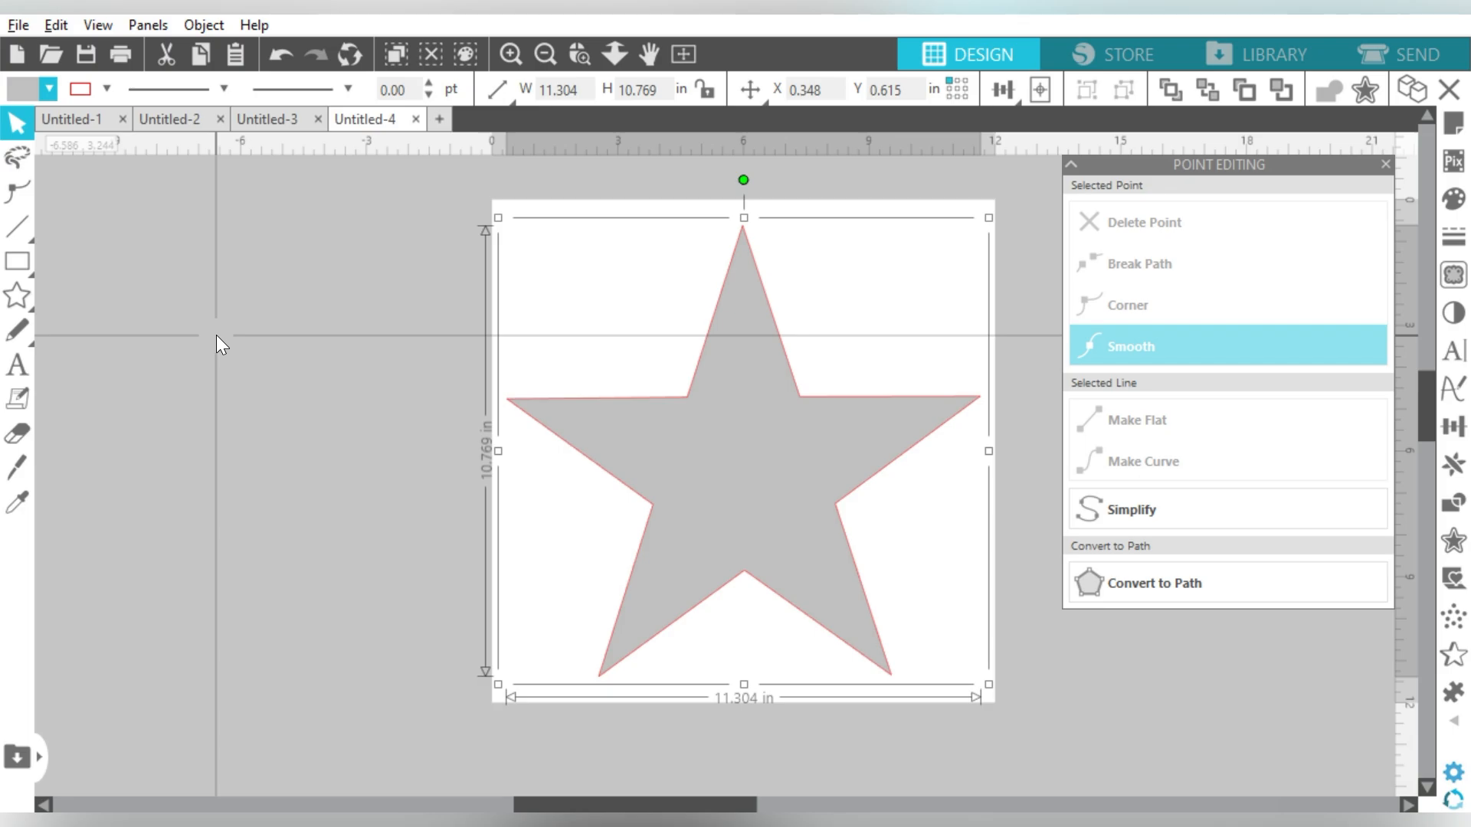
double_click(733, 295)
Step: Break the path at the star's top point, pull one end aside, and rejoin the two ends to close the shape
left_click(742, 227)
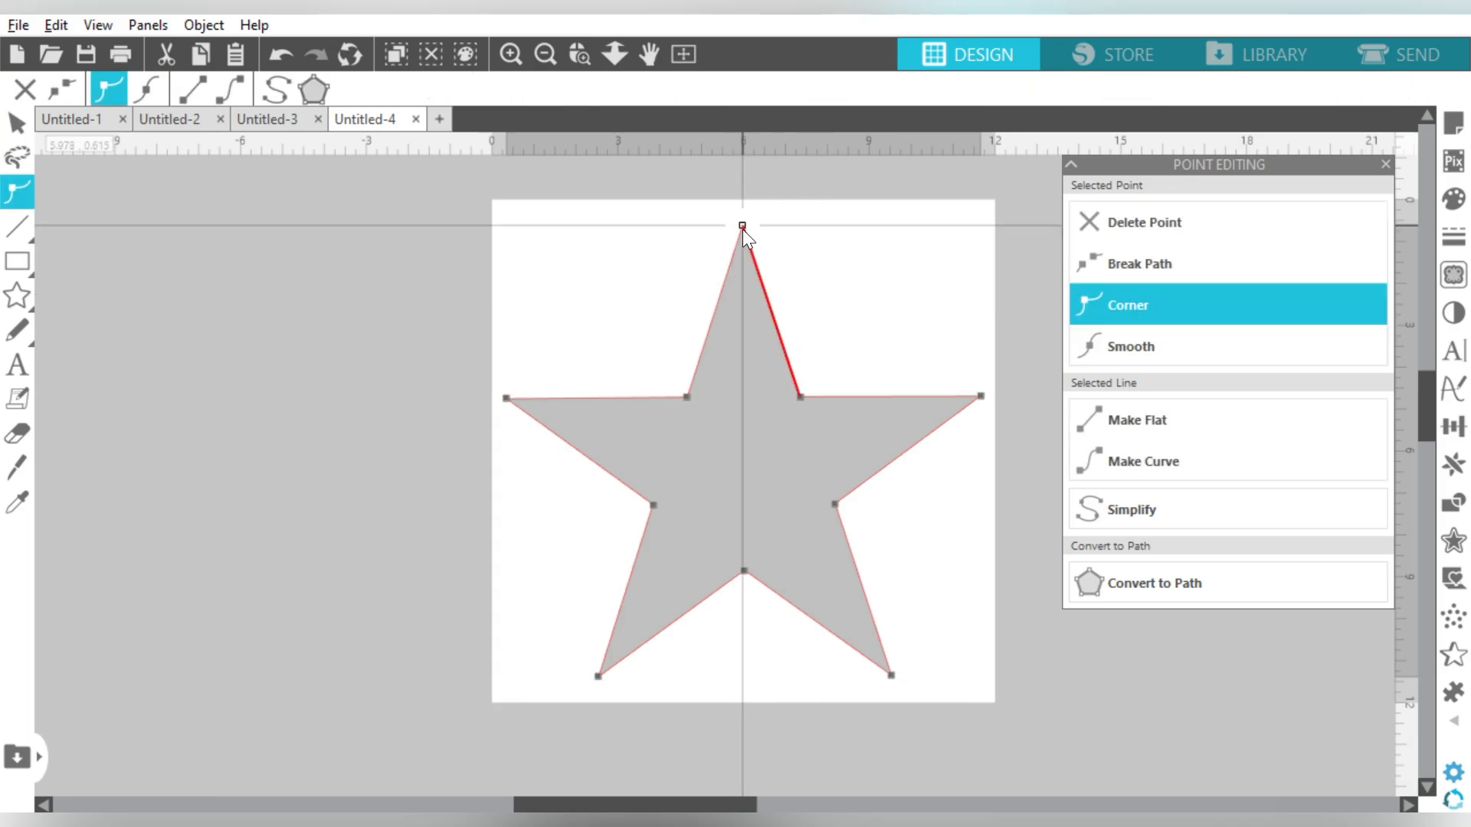
left_click(1159, 262)
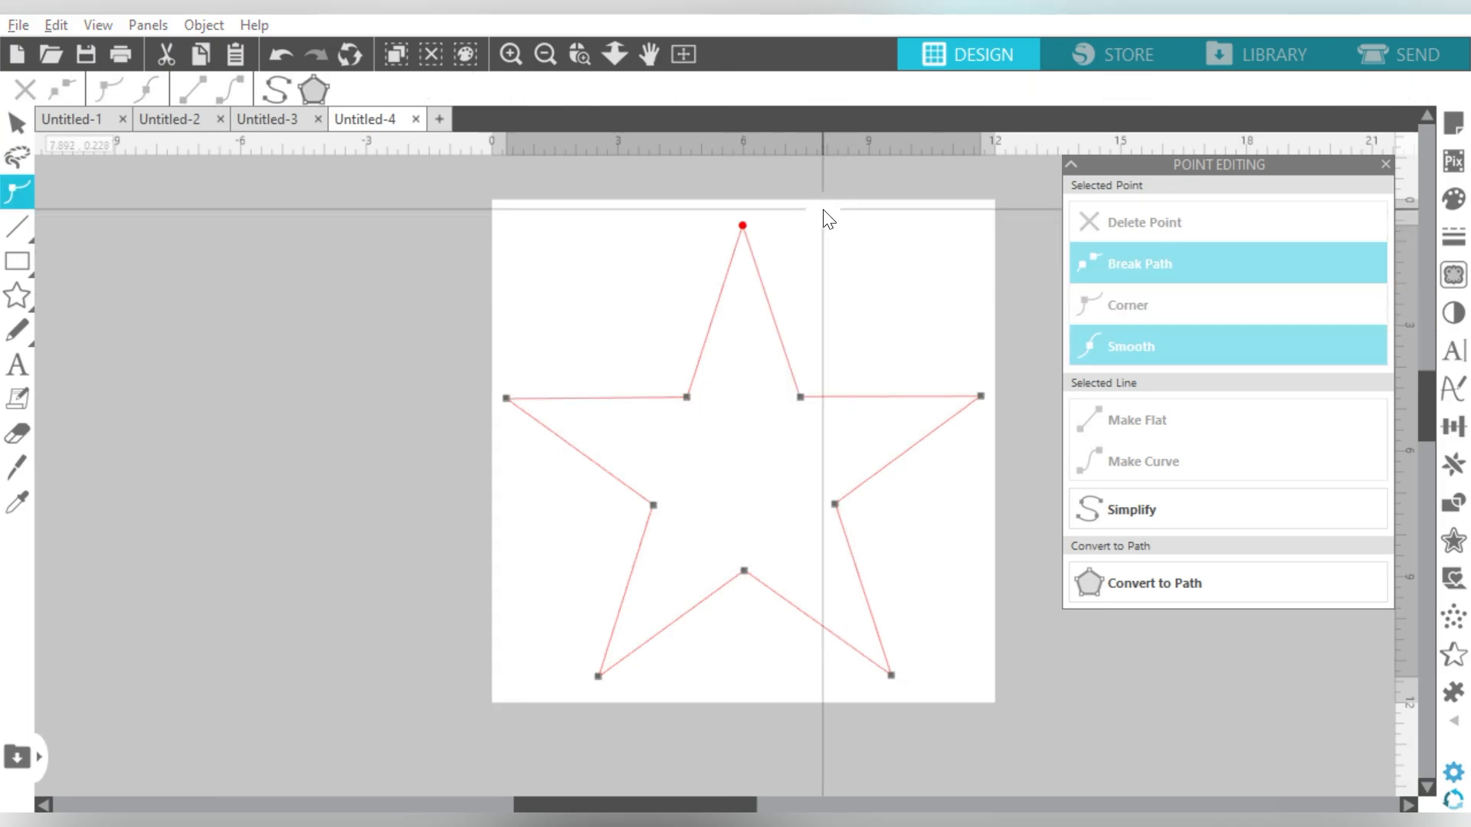
left_click(743, 225)
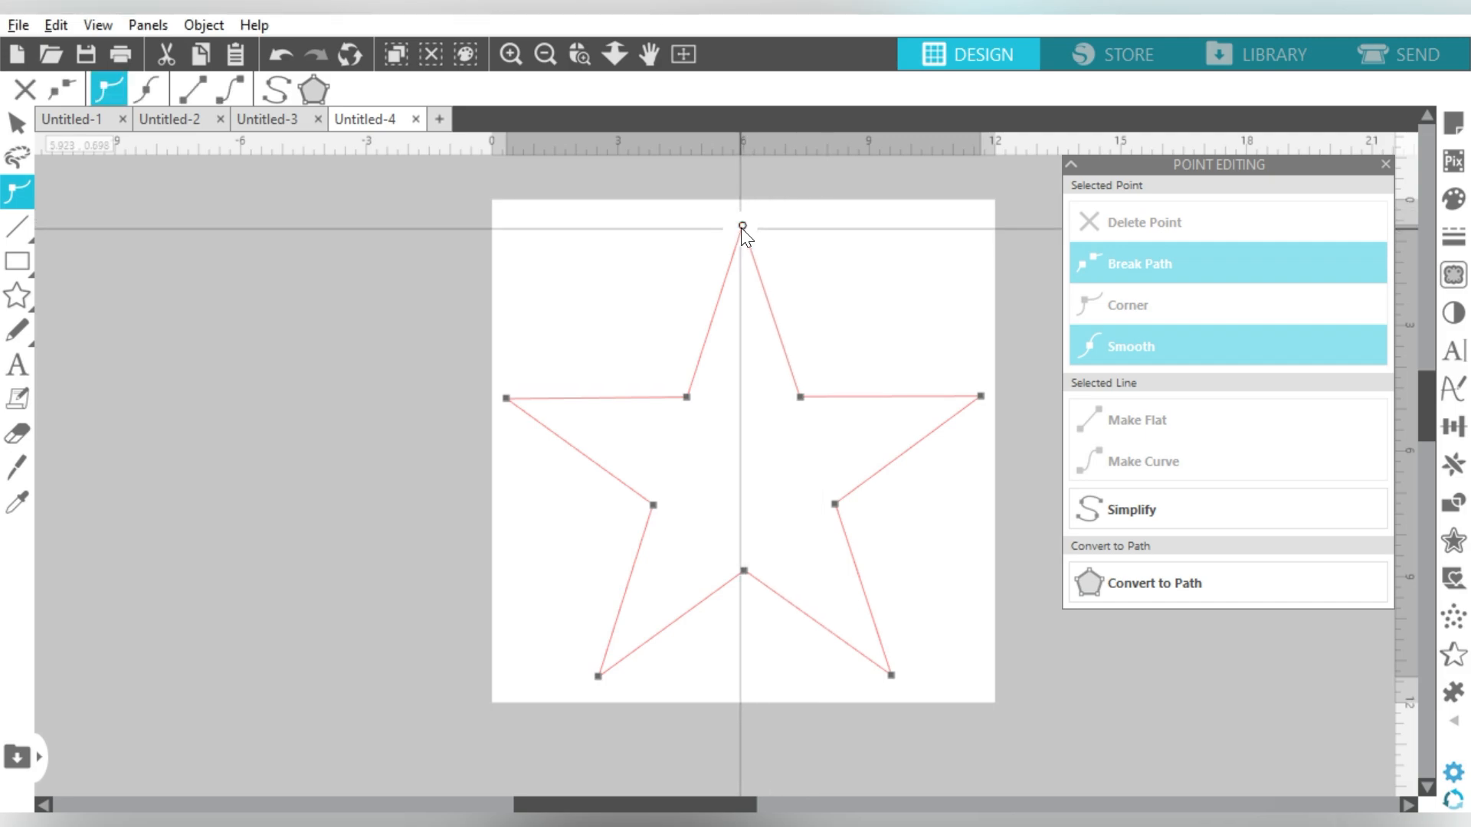
left_click_drag(739, 233, 707, 233)
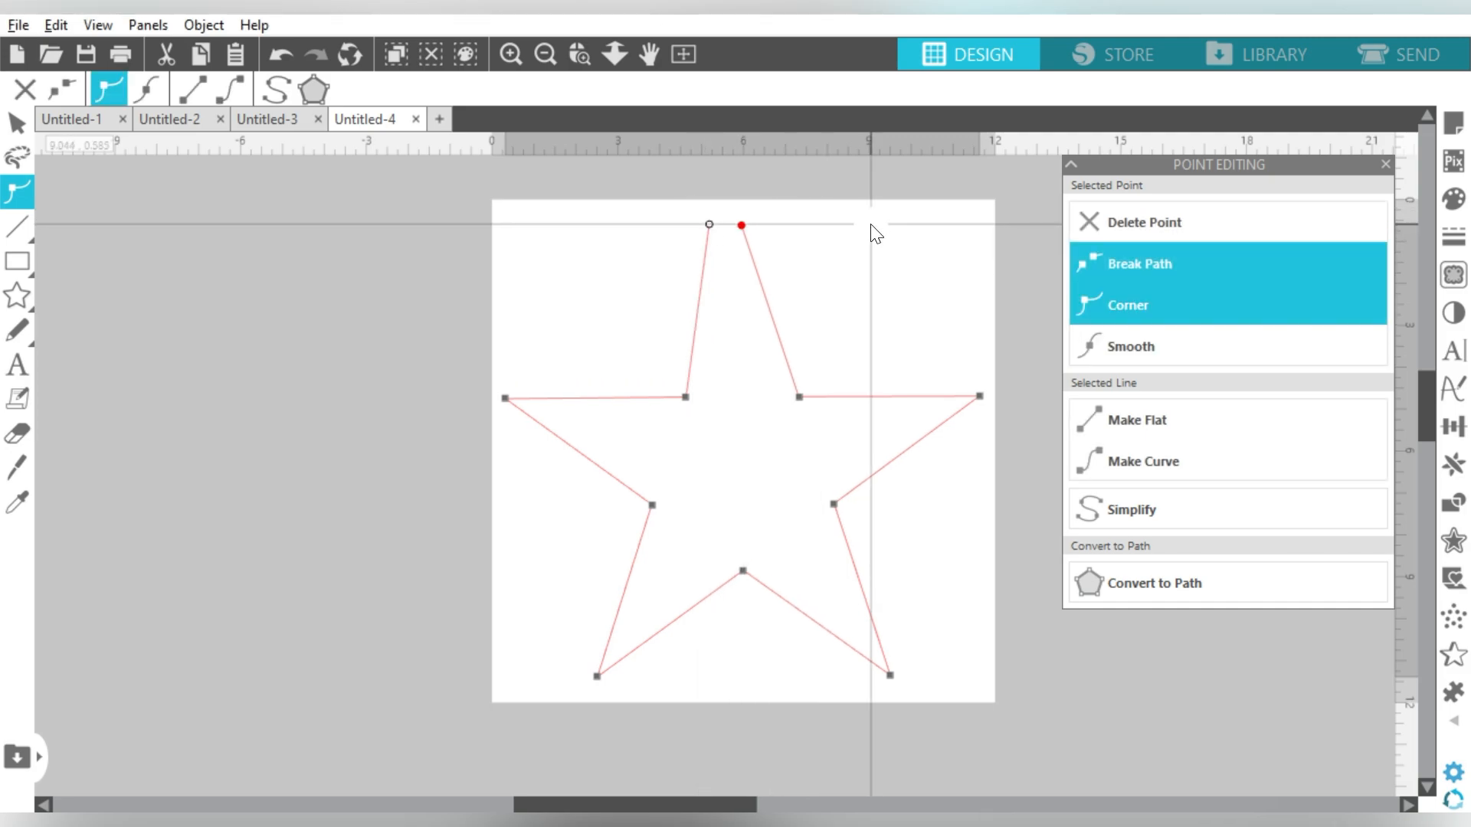
left_click(847, 410)
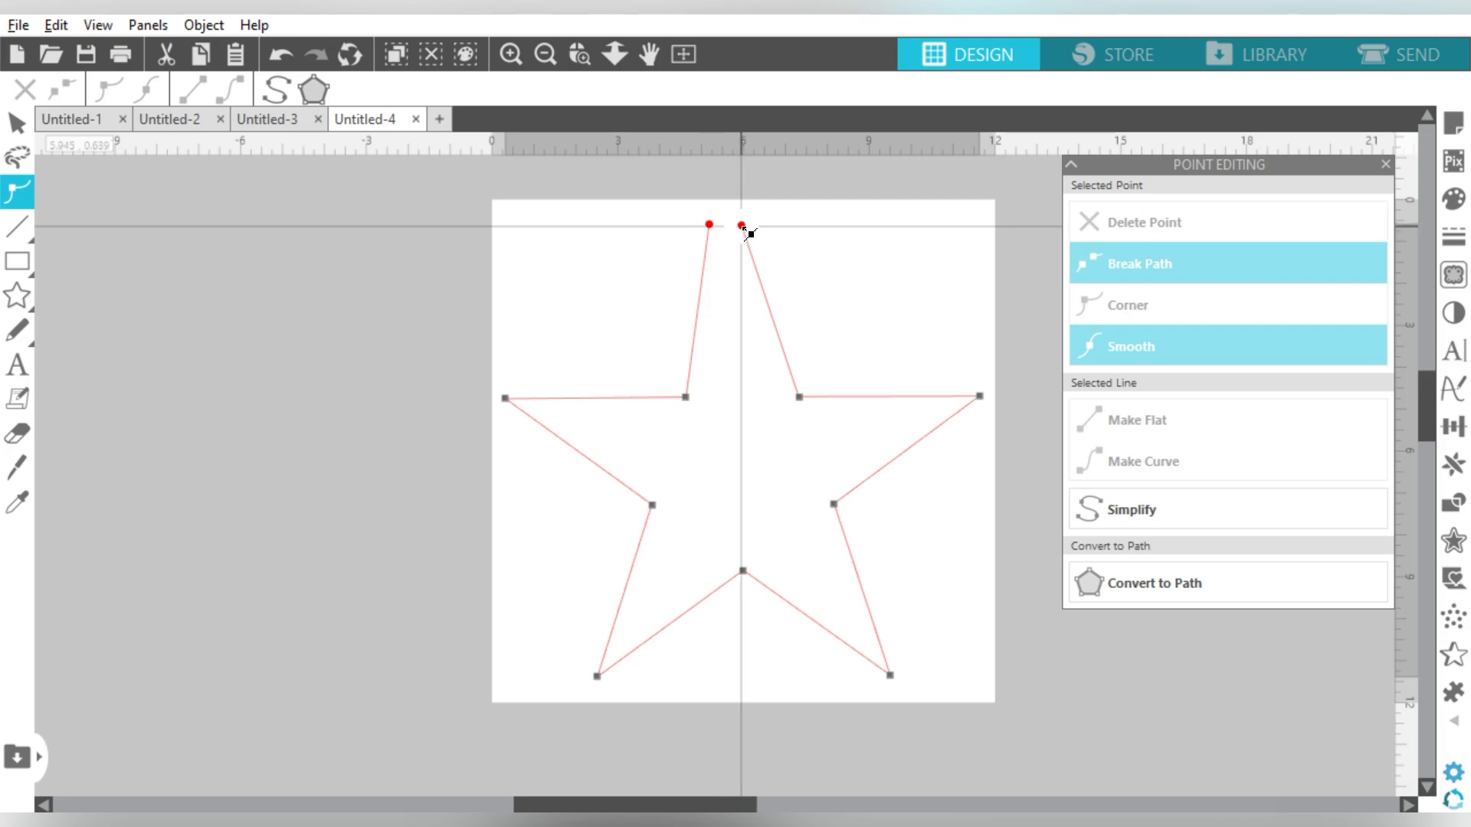
mouse_move(747, 231)
left_mouse_down()
mouse_move(717, 231)
mouse_move(737, 234)
left_mouse_up()
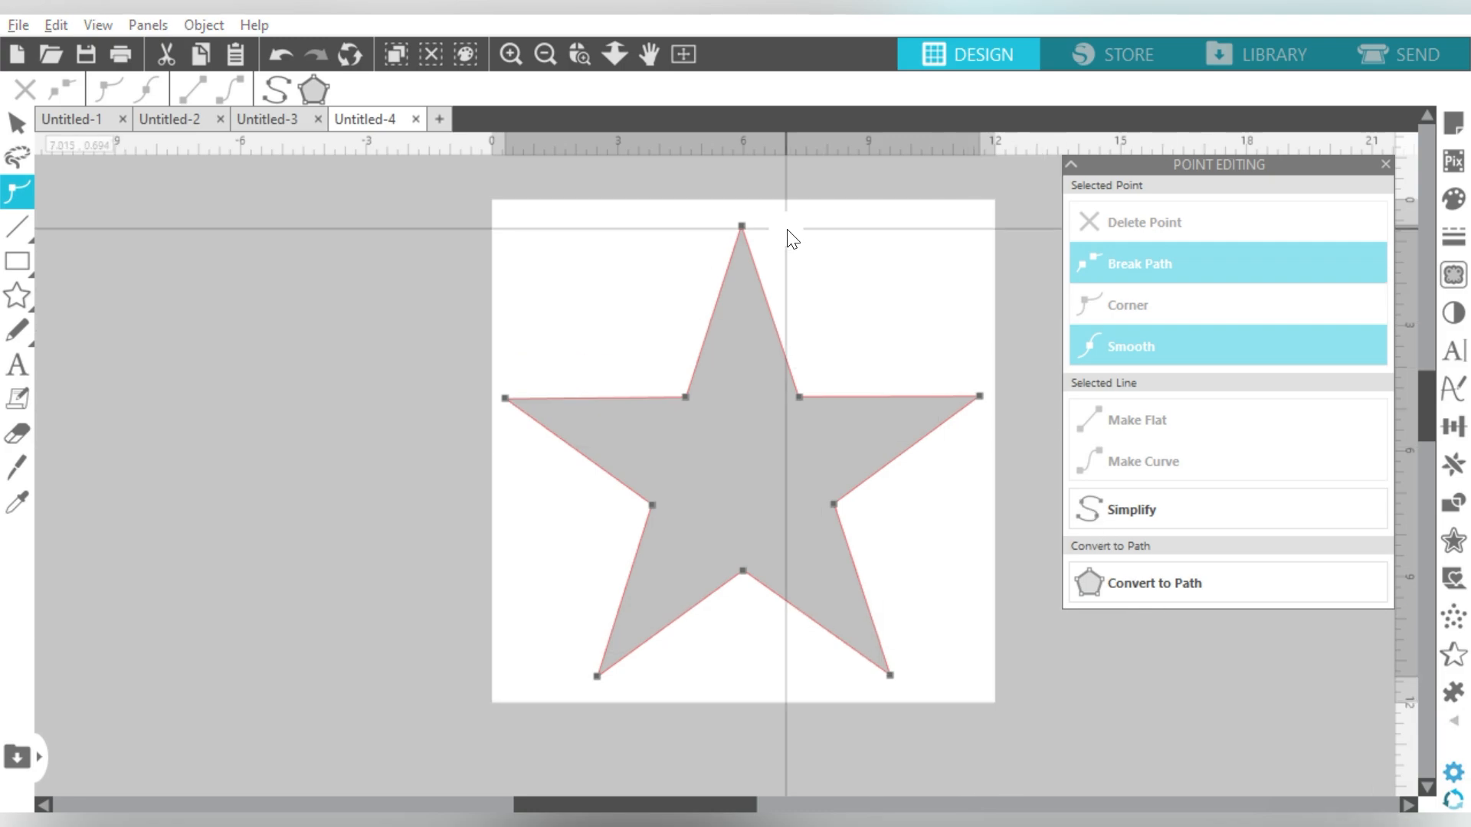
Step: Select the star's top point together with the three consecutive points following it along the right side
left_click(741, 227)
left_click(801, 397, "shift")
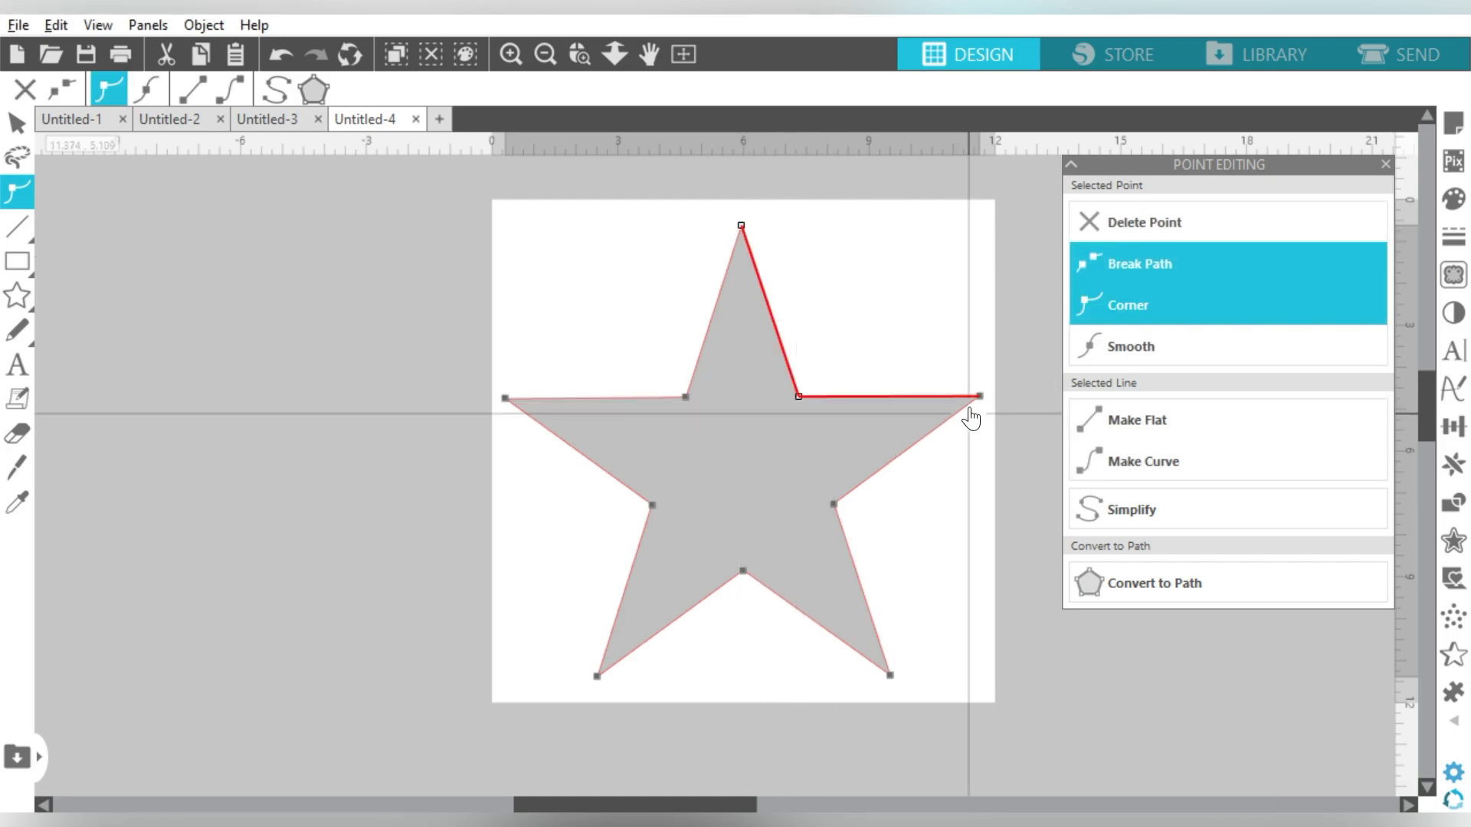
left_click(979, 396, "shift")
left_click(835, 505, "shift")
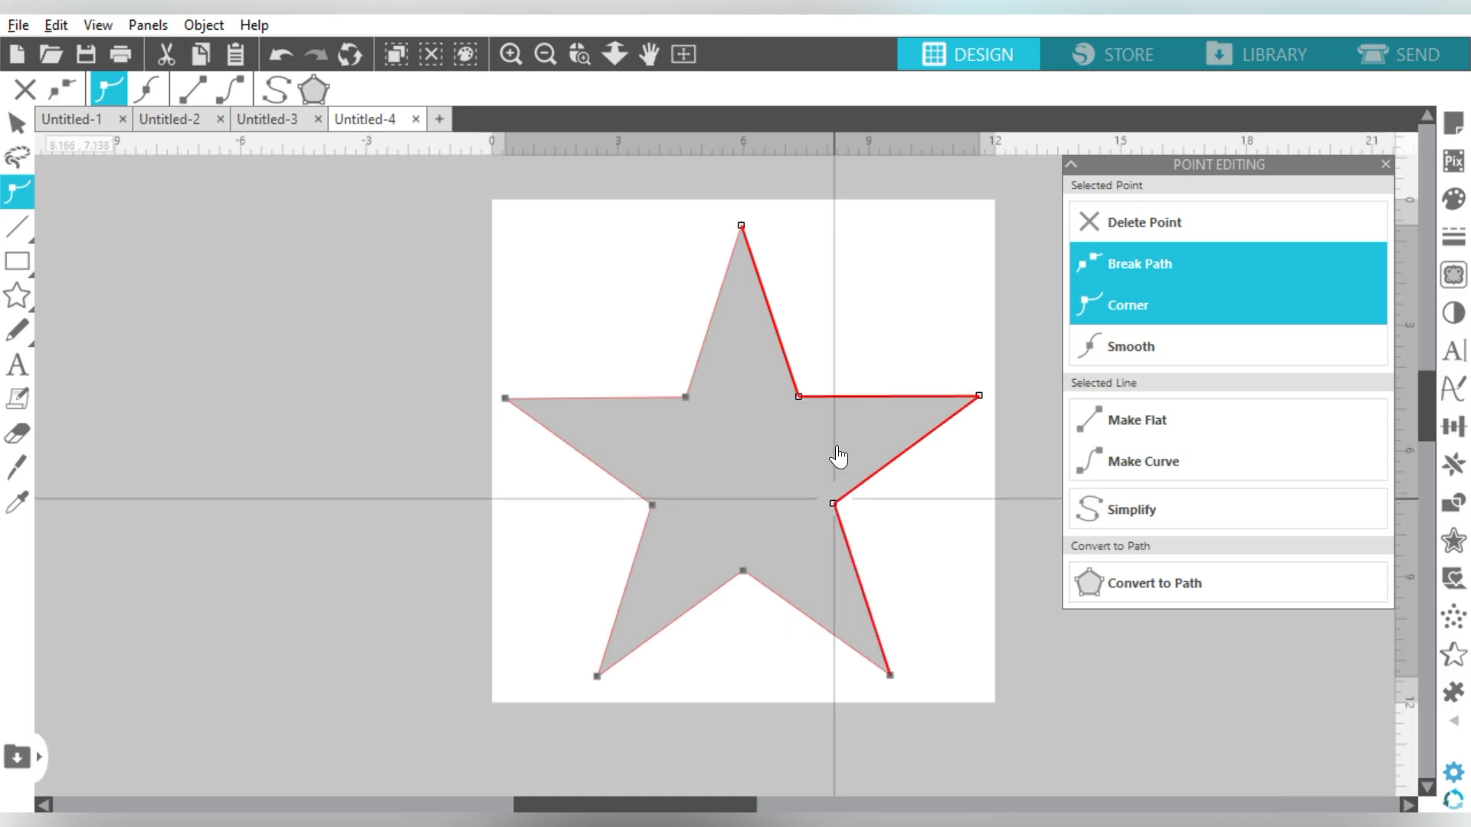
Step: Add two points on each line meeting at the upper-right inner corner, and pull that corner outward into a new spike
left_click(768, 304)
left_click(783, 351)
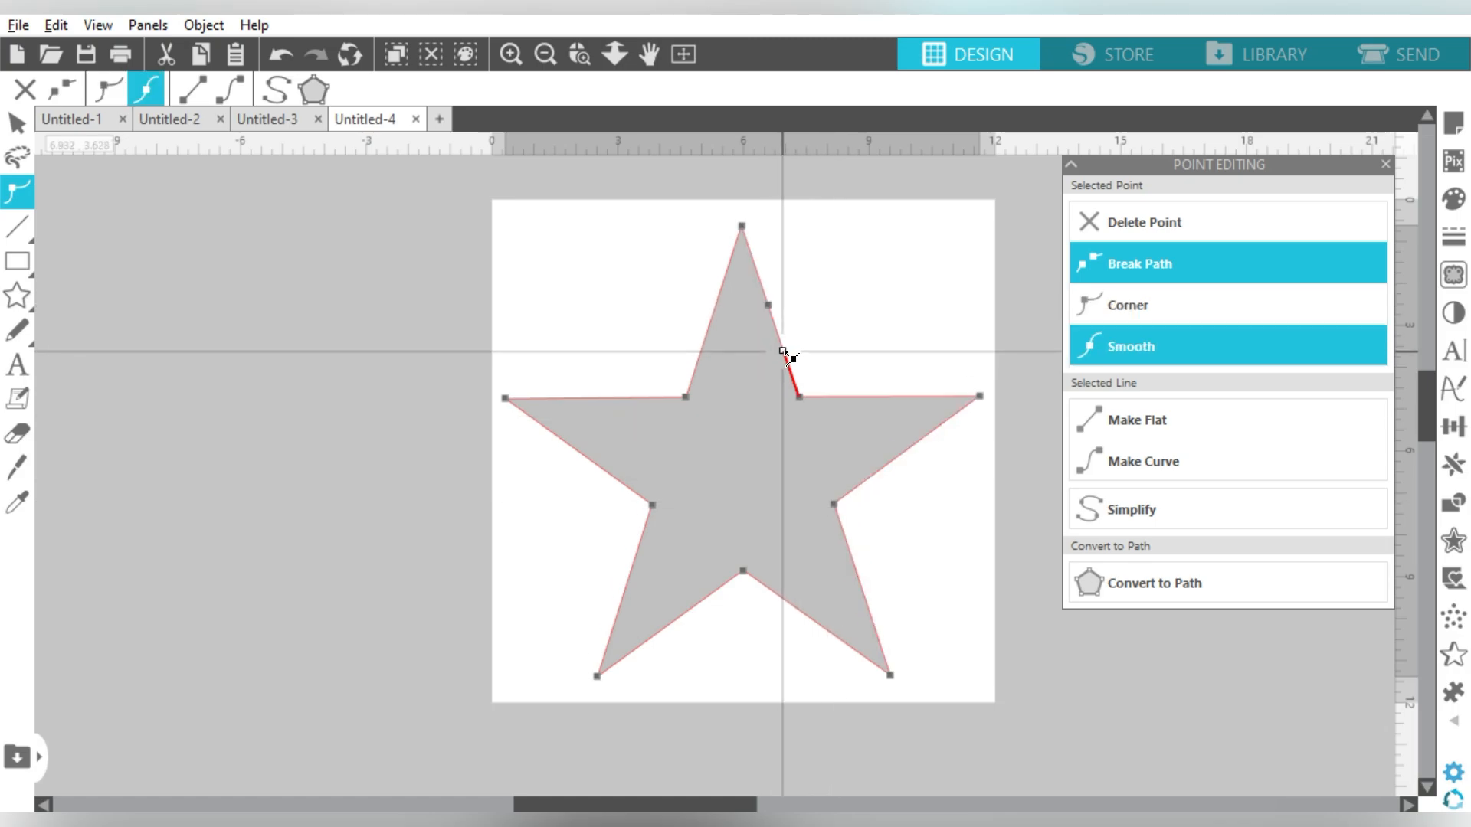
left_click(849, 397)
left_click(909, 396)
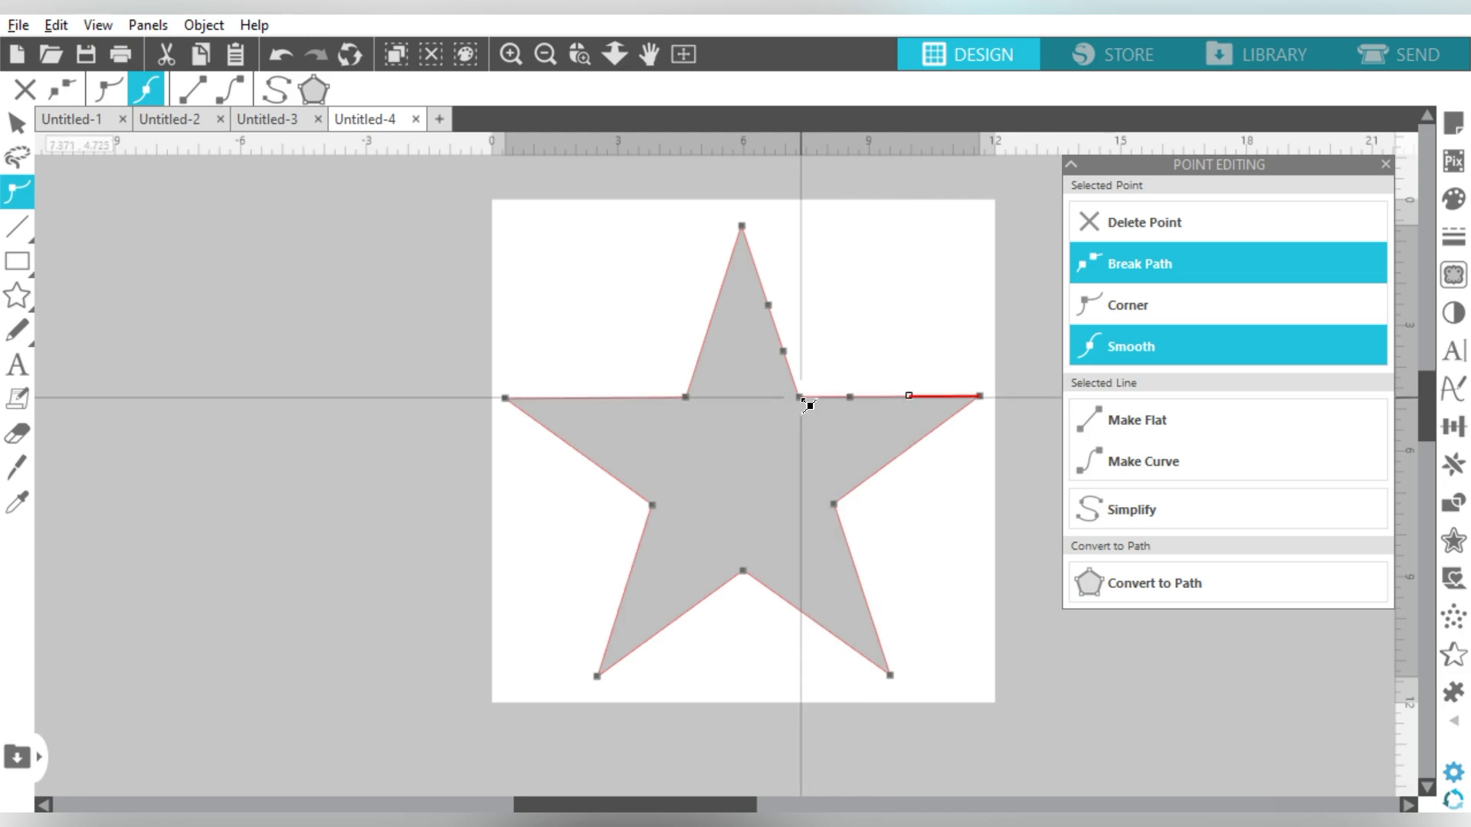
left_click_drag(799, 397, 871, 312)
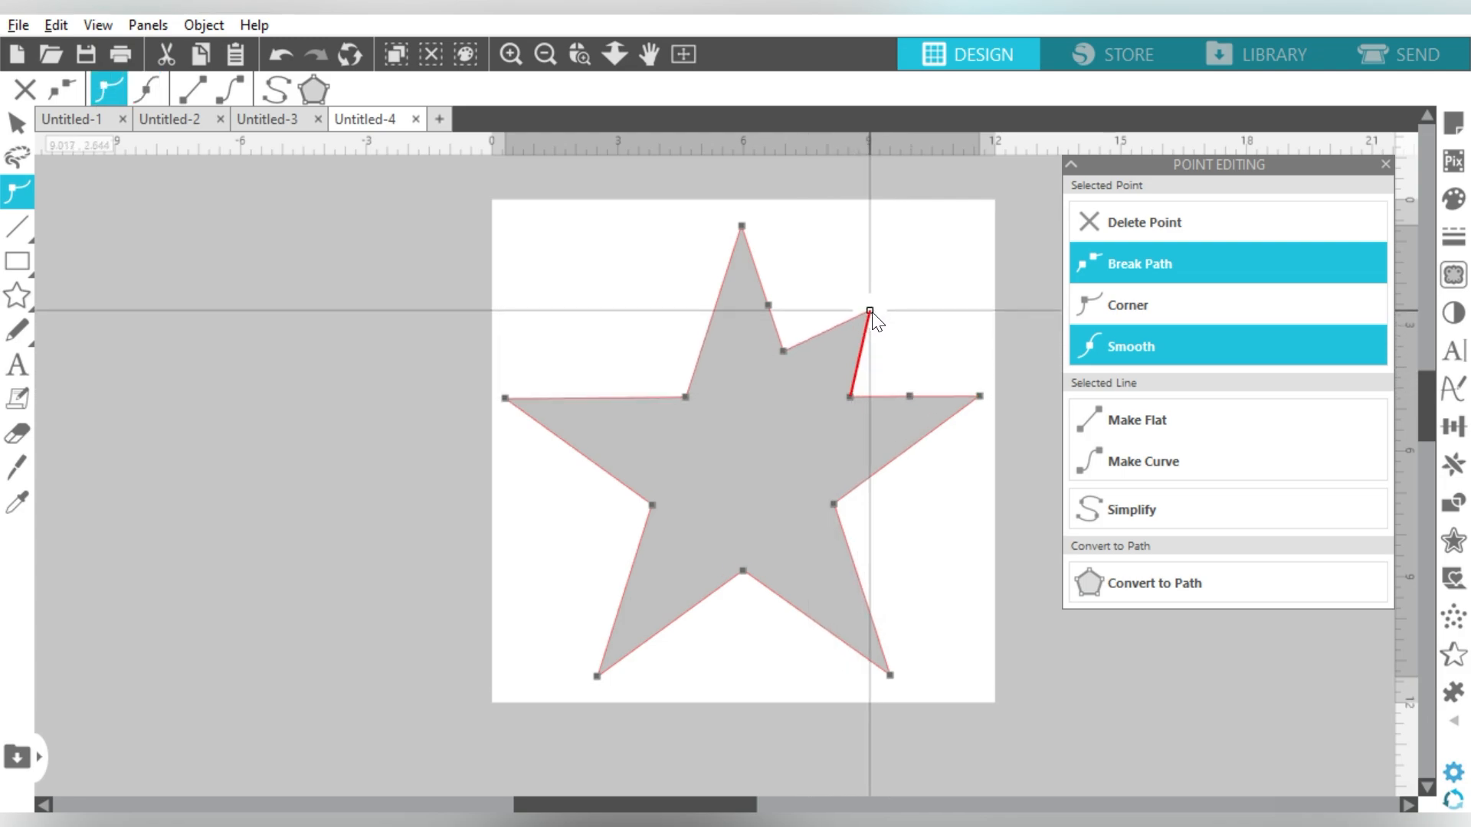
Step: Add a point on each line beside the lower-right inner corner, pull the corner out into a spike, and narrow its base
left_click(900, 457)
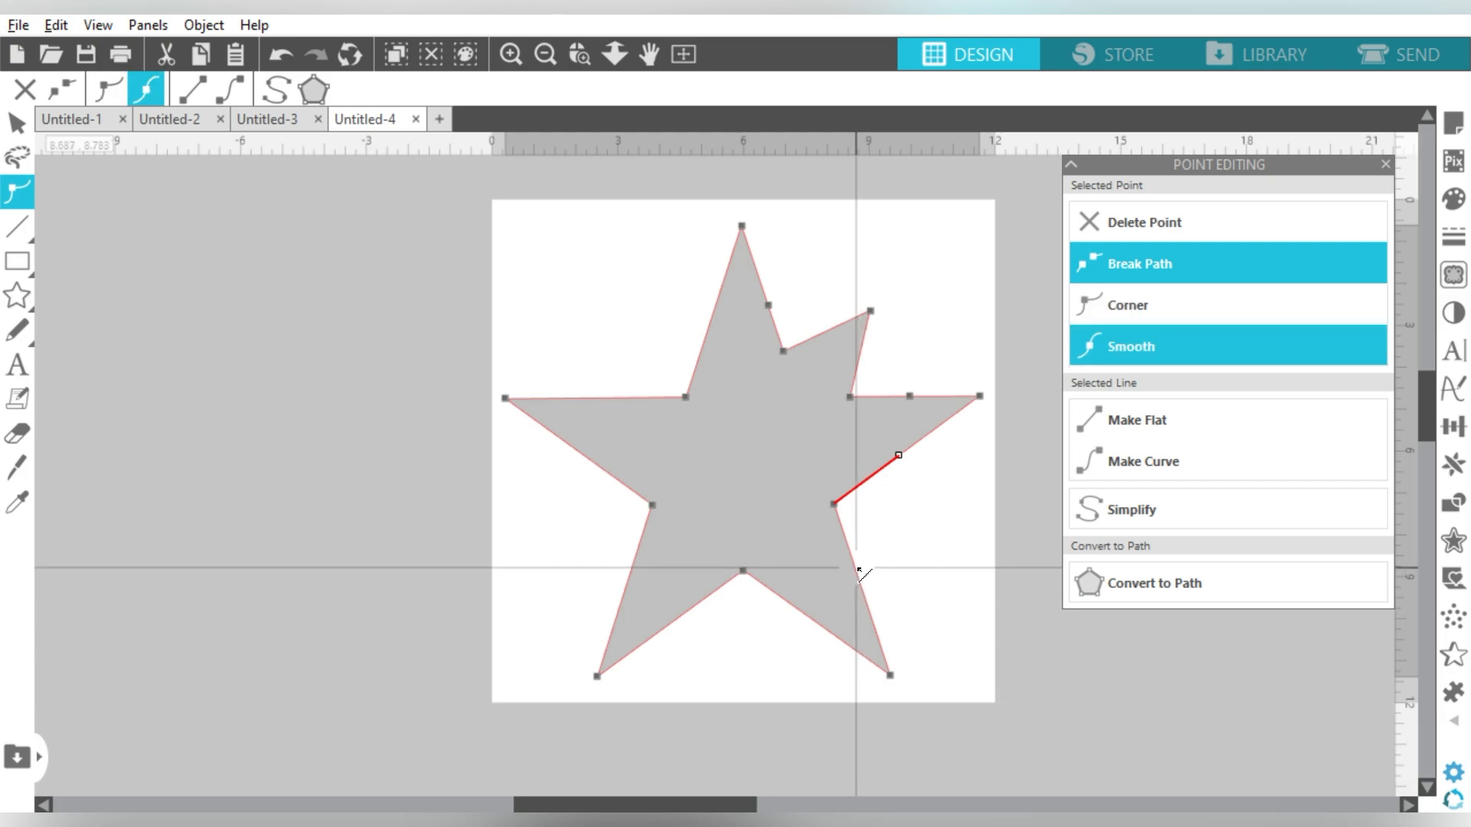
left_click(855, 571)
left_click_drag(833, 504, 926, 531)
left_click_drag(854, 571, 843, 534)
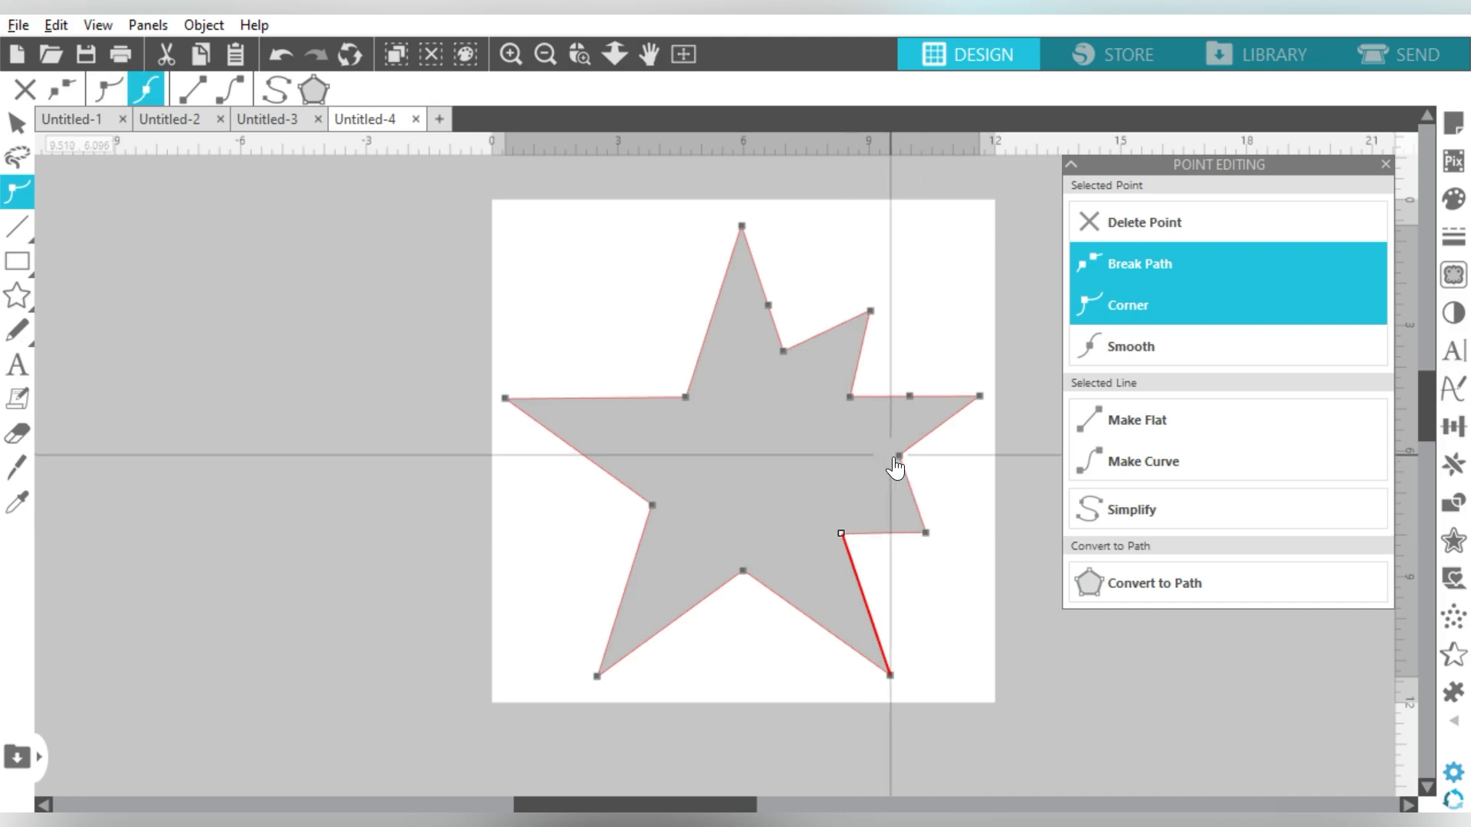
left_click_drag(899, 455, 849, 475)
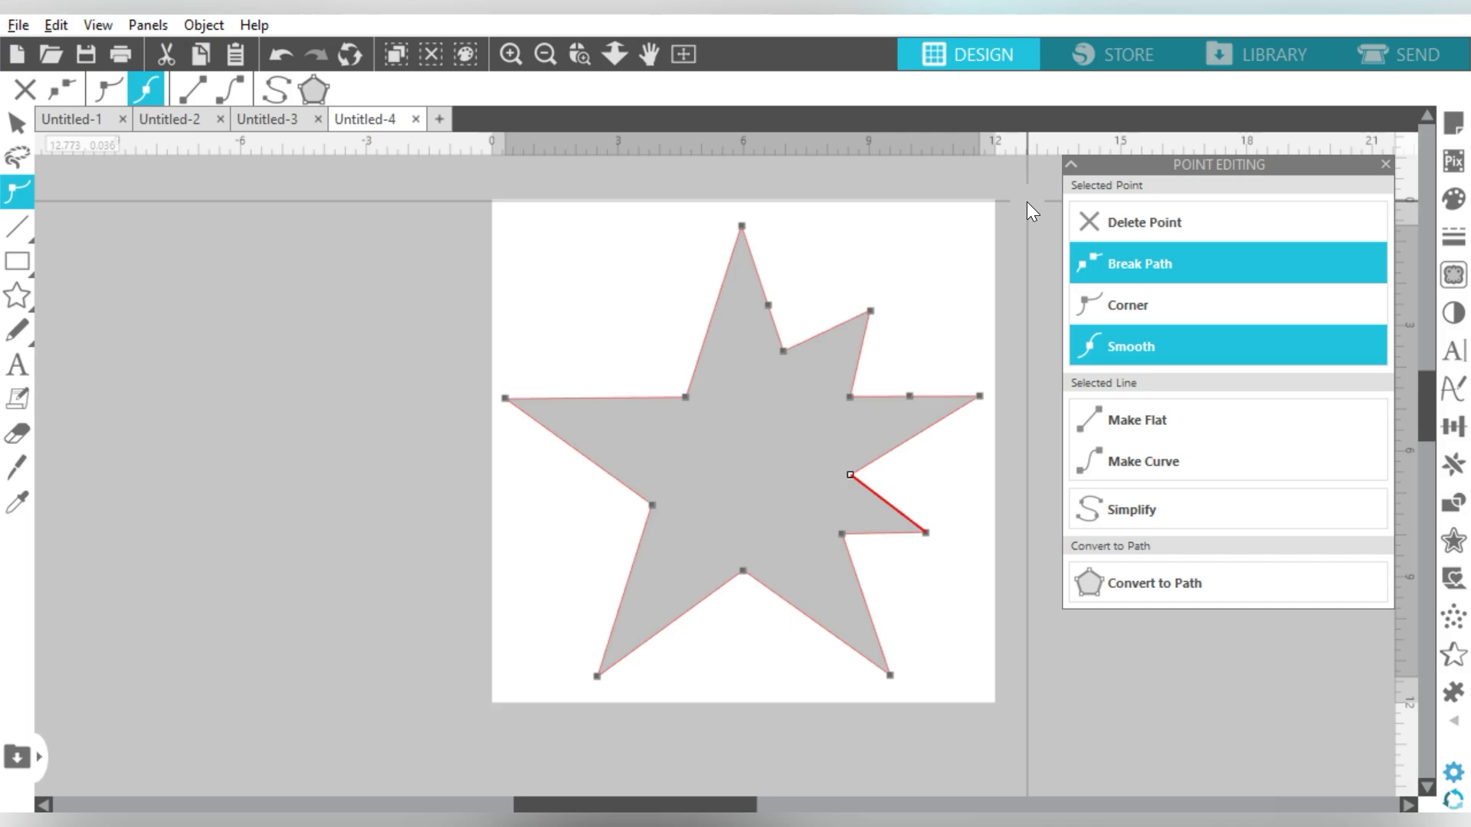
Step: Select all points on the right half of the star, including the top and bottom-center points, and convert their lines to curves
left_click_drag(1026, 201, 728, 714)
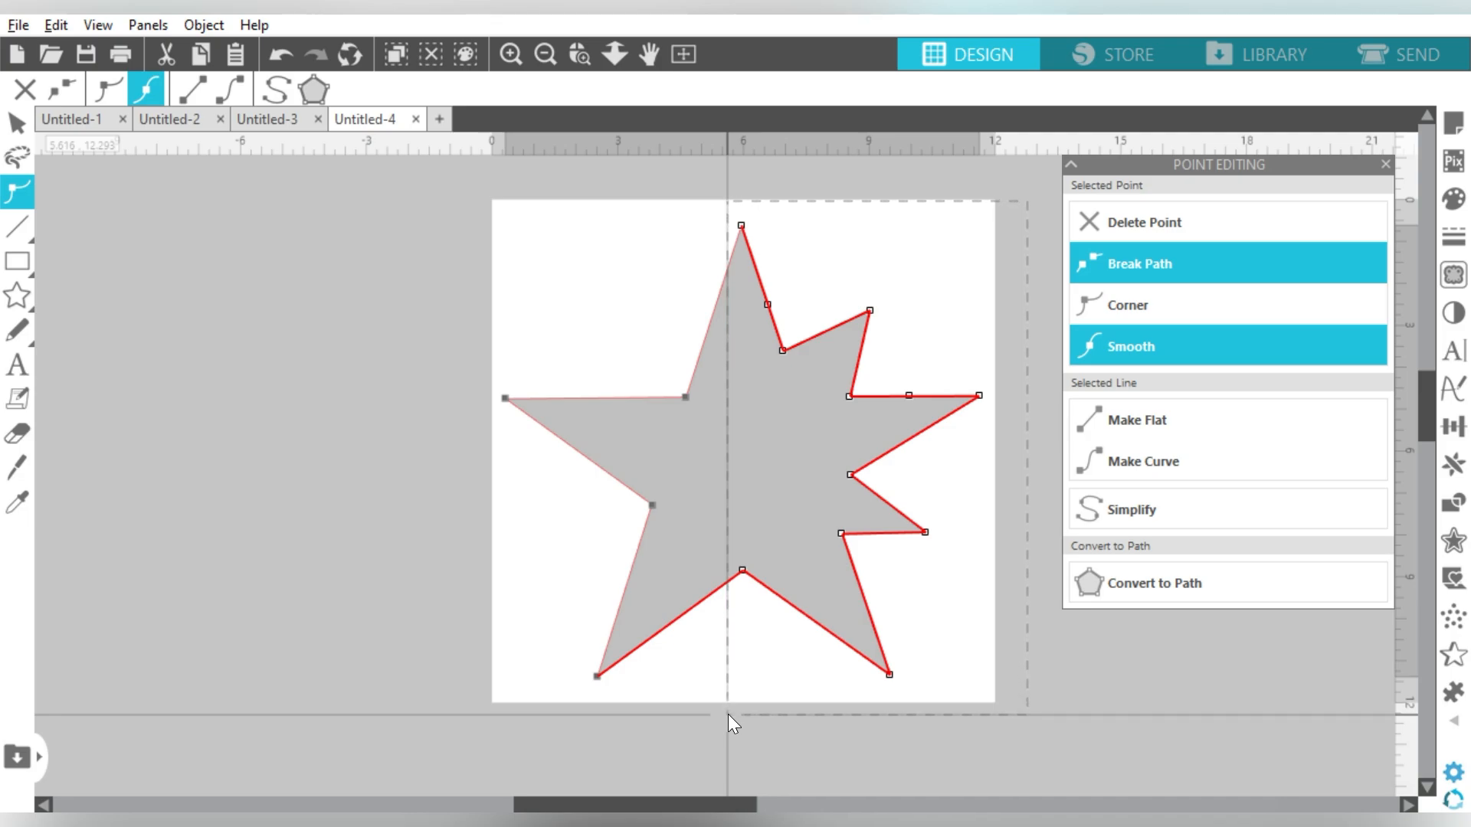
left_click_drag(728, 714, 728, 714)
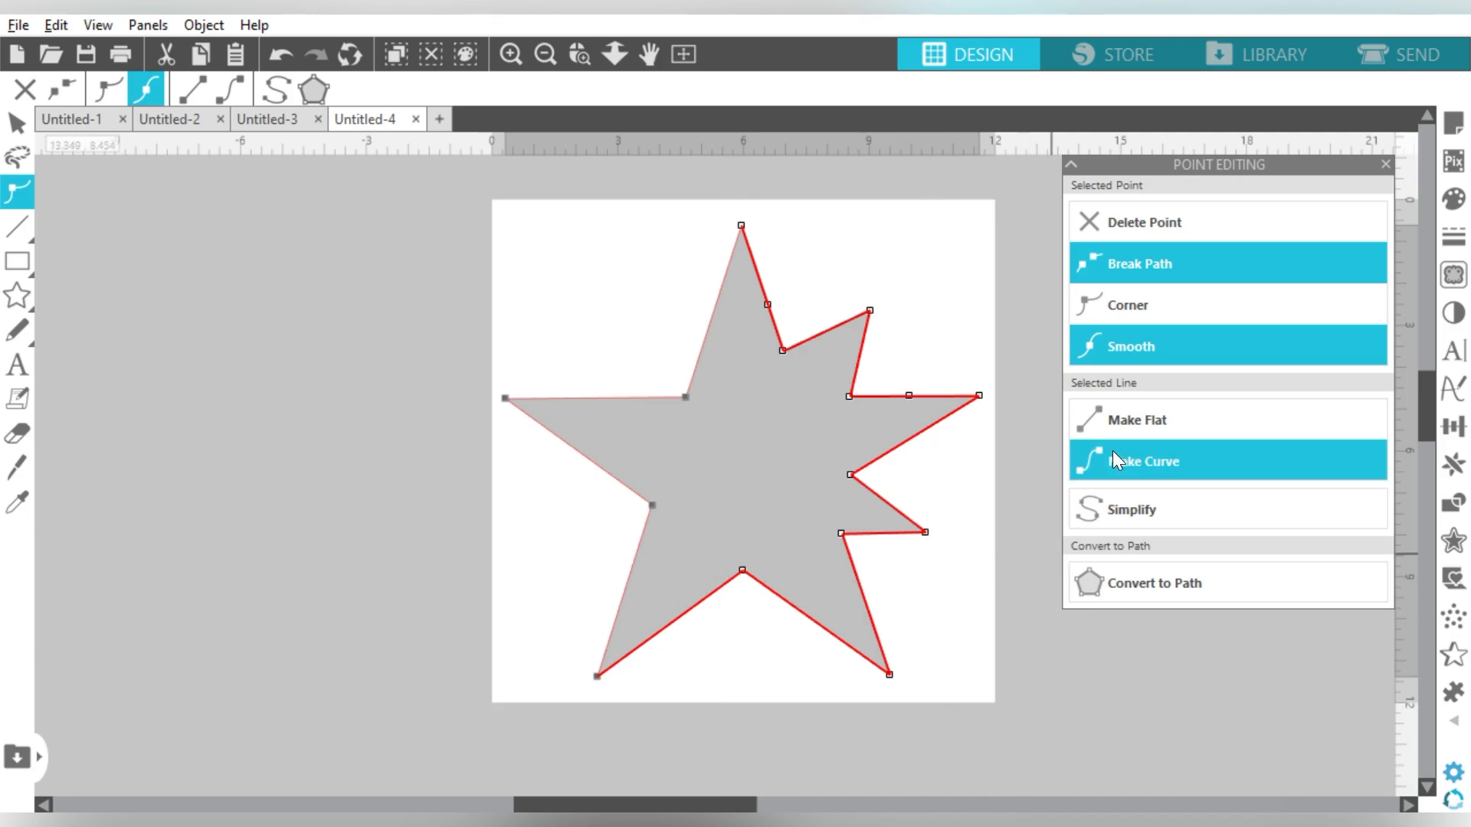
left_click(1113, 462)
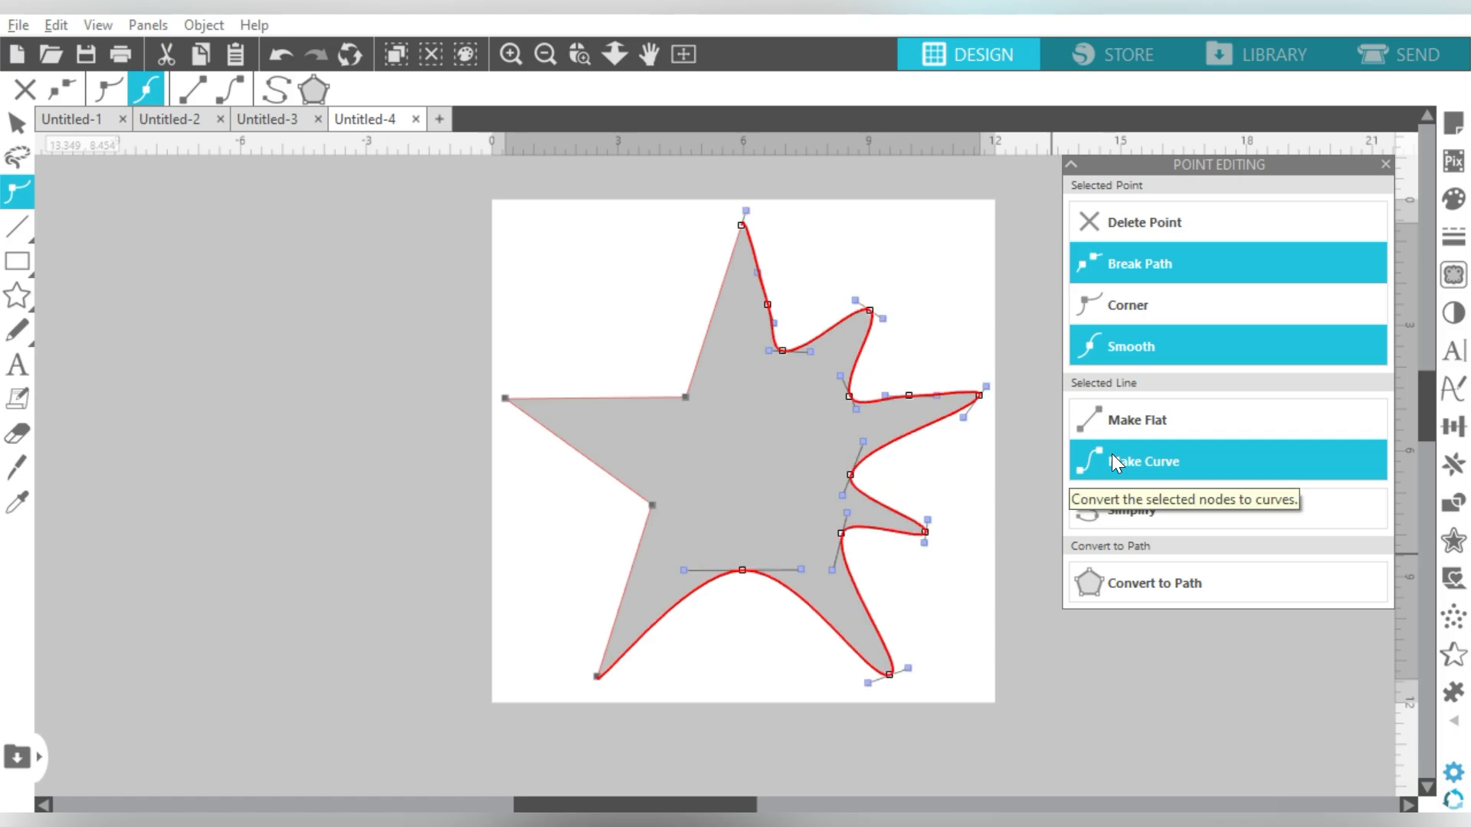
Step: Undo the curve conversion and spike edits until the star has its plain five-pointed shape, and deselect it
key("ctrl+z")
key("ctrl+z")
key("ctrl+z")
key("ctrl+z")
key("ctrl+z")
key("ctrl+z")
key("ctrl+z")
key("ctrl+z")
left_click(315, 276)
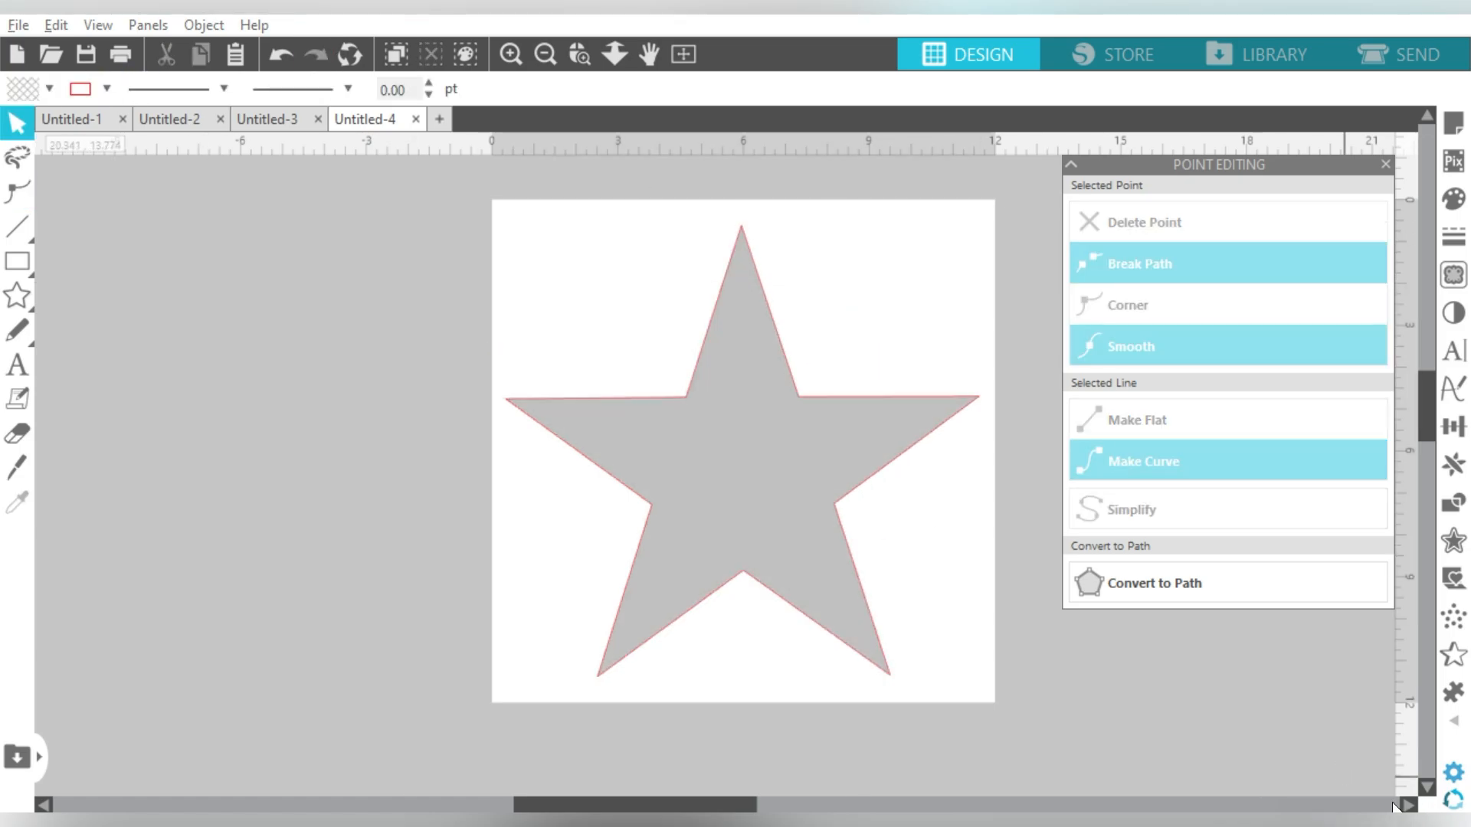
Step: Open the star for point editing, select its top point, and delete point after point until the whole shape is gone
double_click(731, 443)
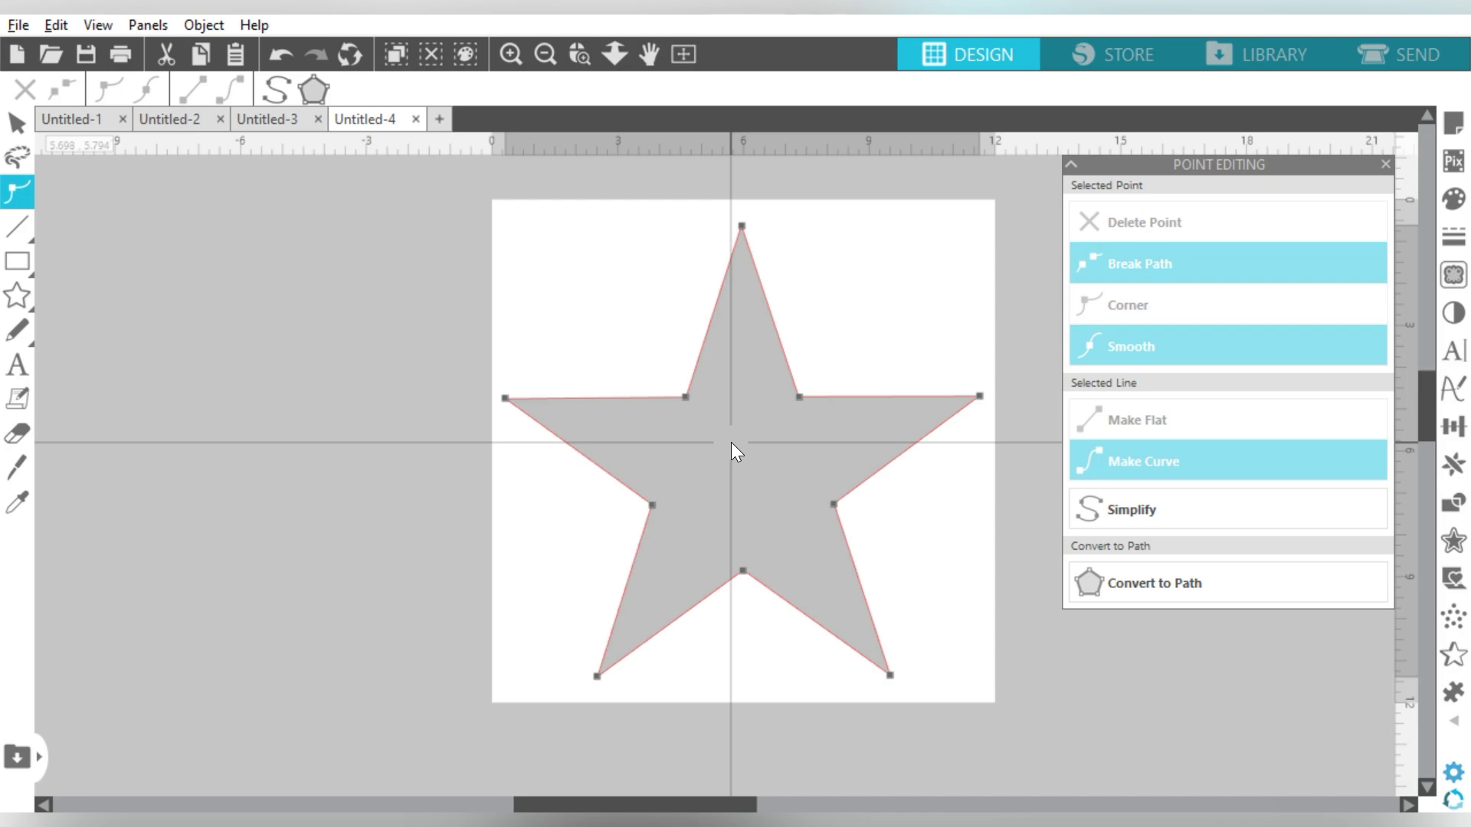
left_click(740, 228)
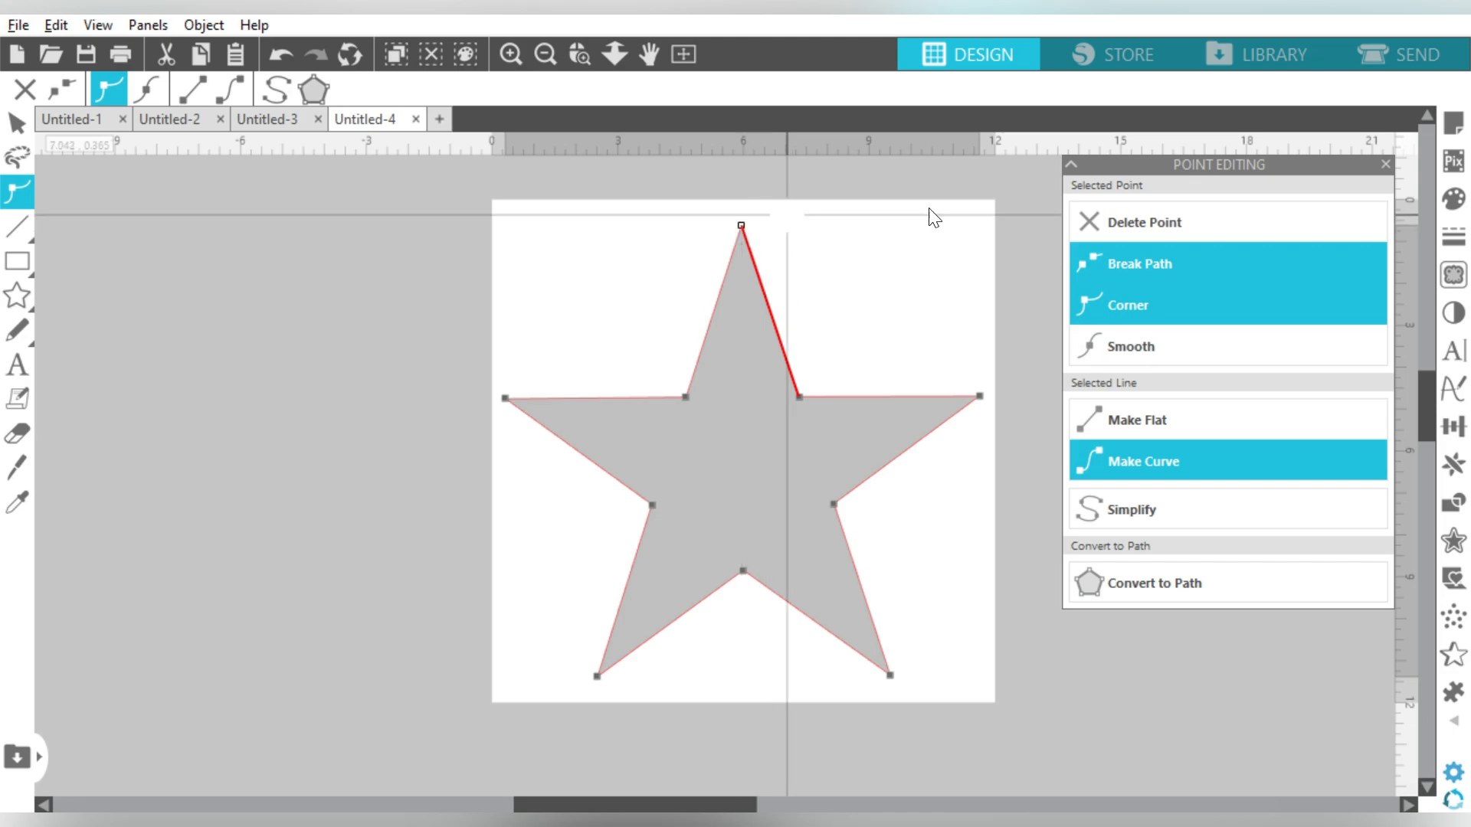
left_click(1166, 208)
left_click(1166, 209)
left_click(1166, 209)
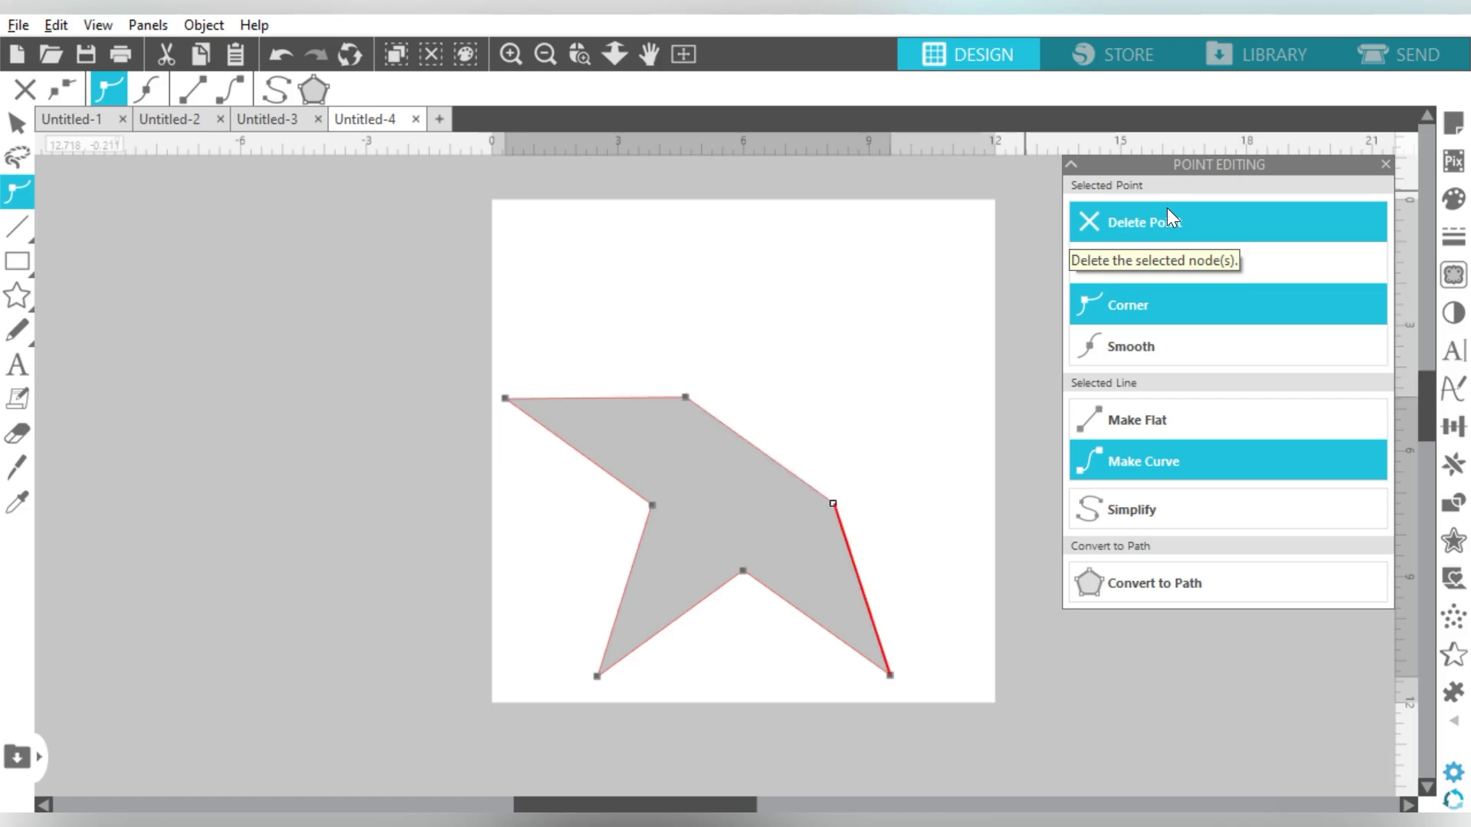
left_click(1166, 208)
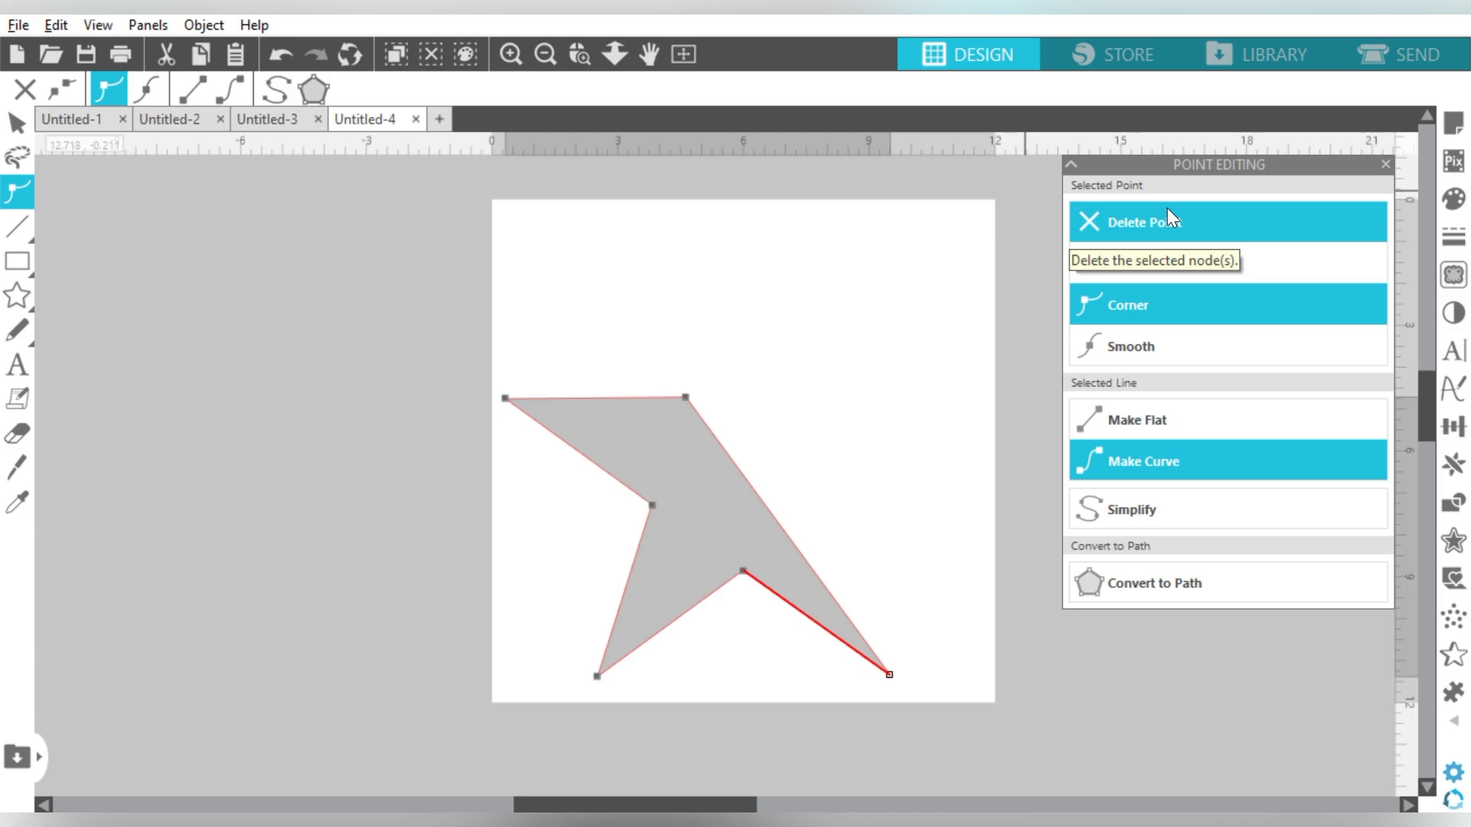
left_click(1166, 208)
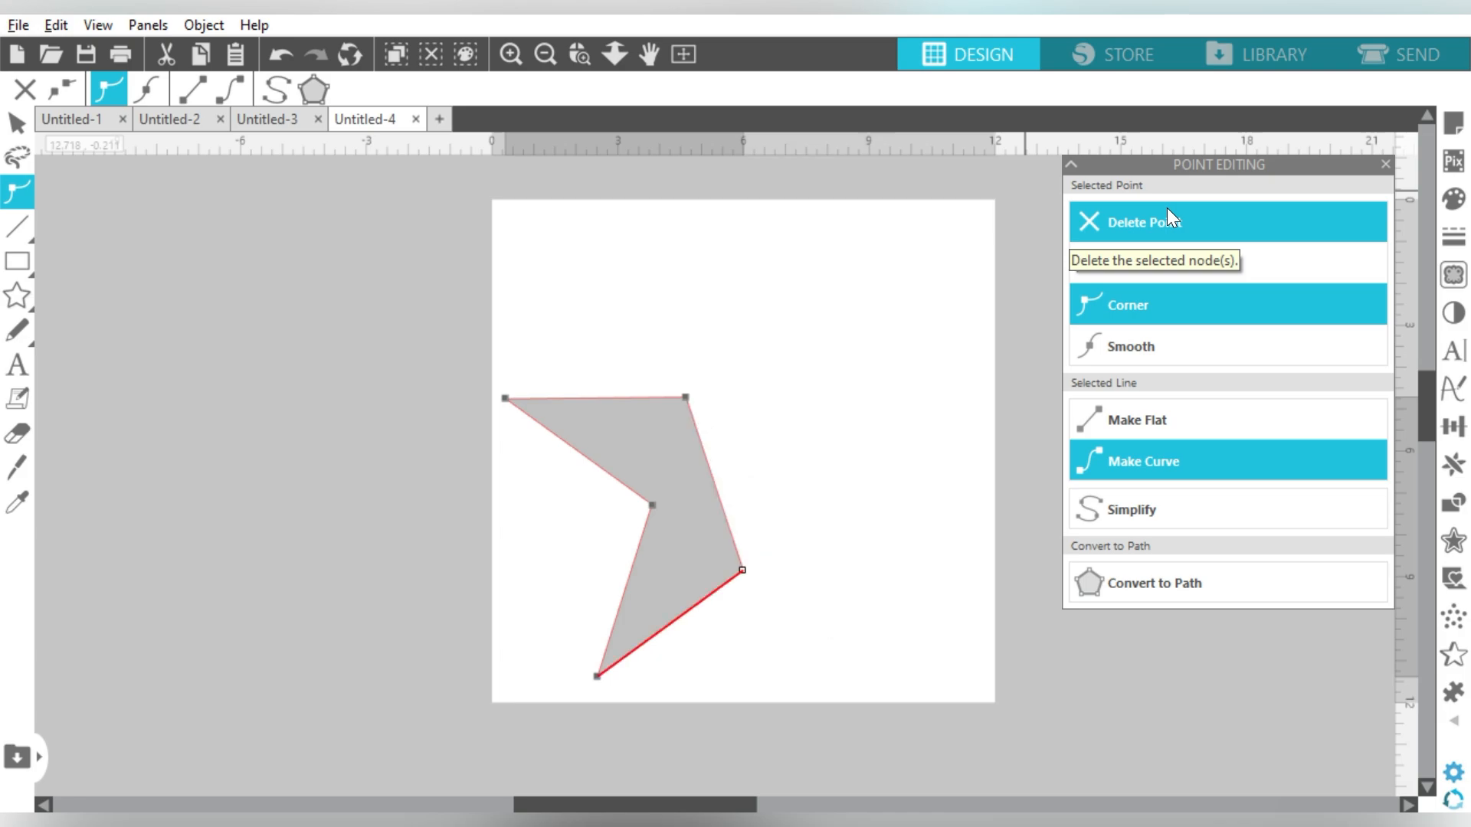
left_click(1166, 209)
left_click(1166, 208)
left_click(1166, 208)
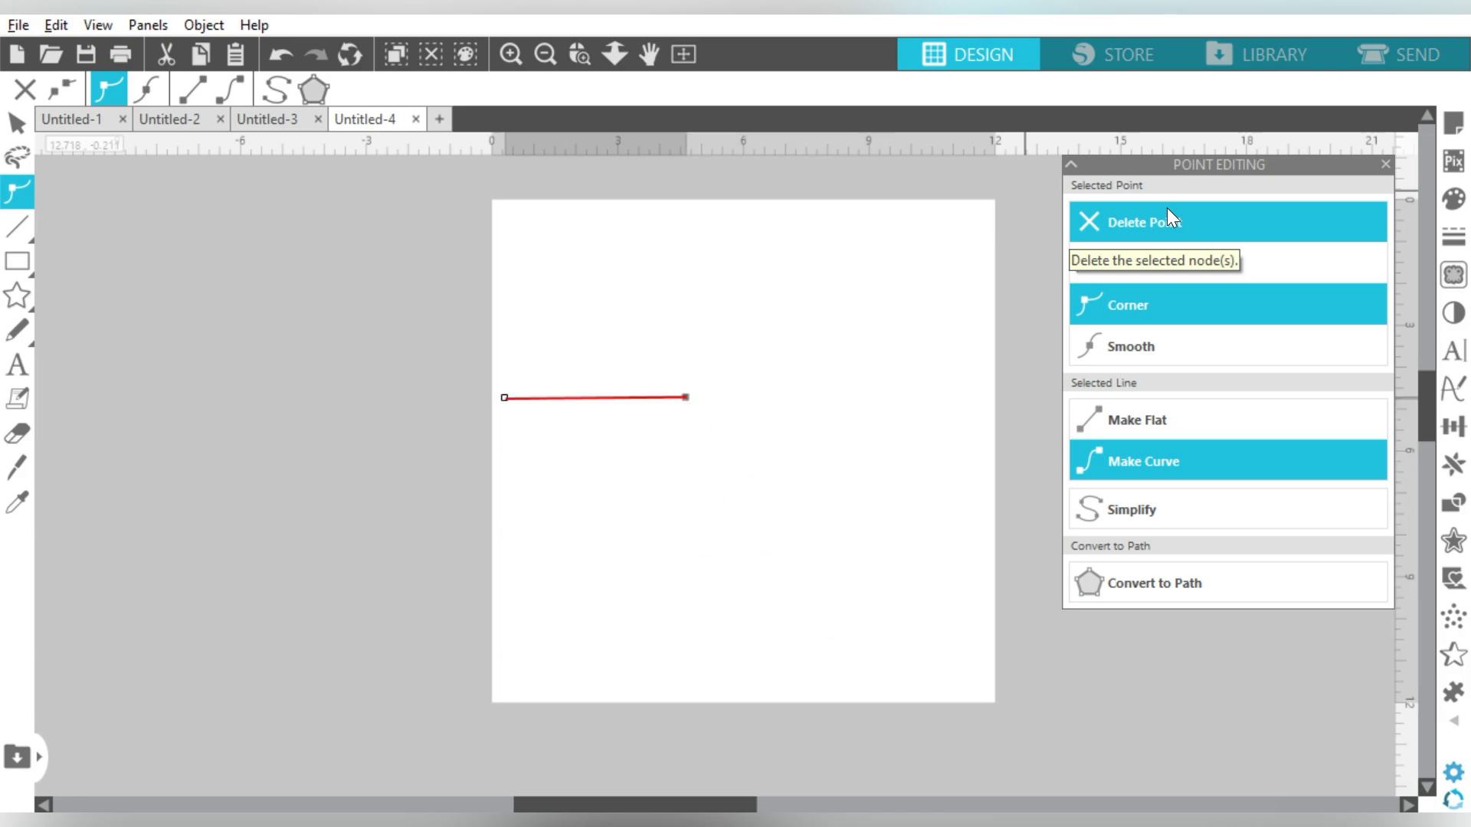
left_click(1166, 208)
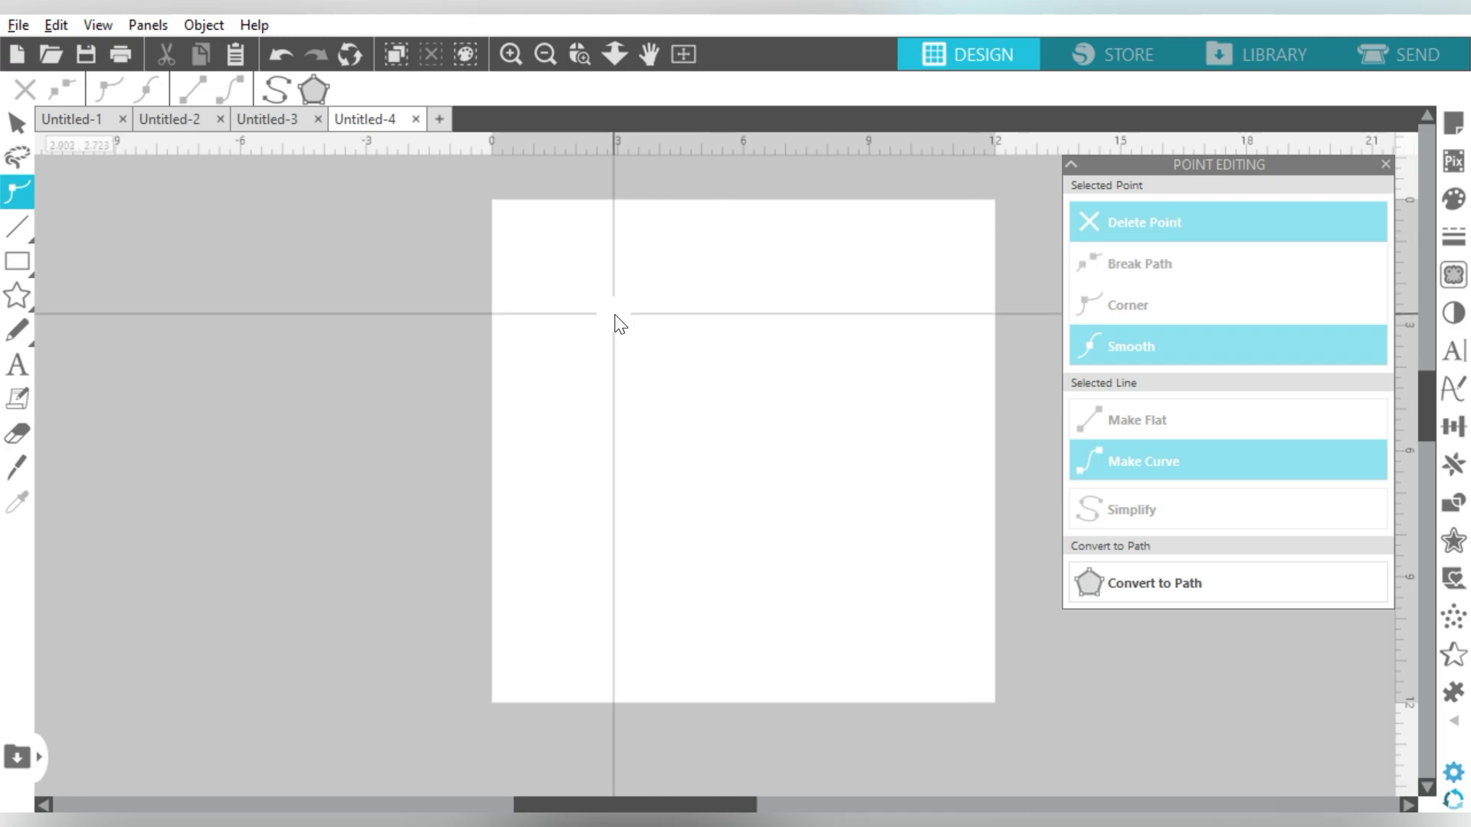
left_click(615, 314)
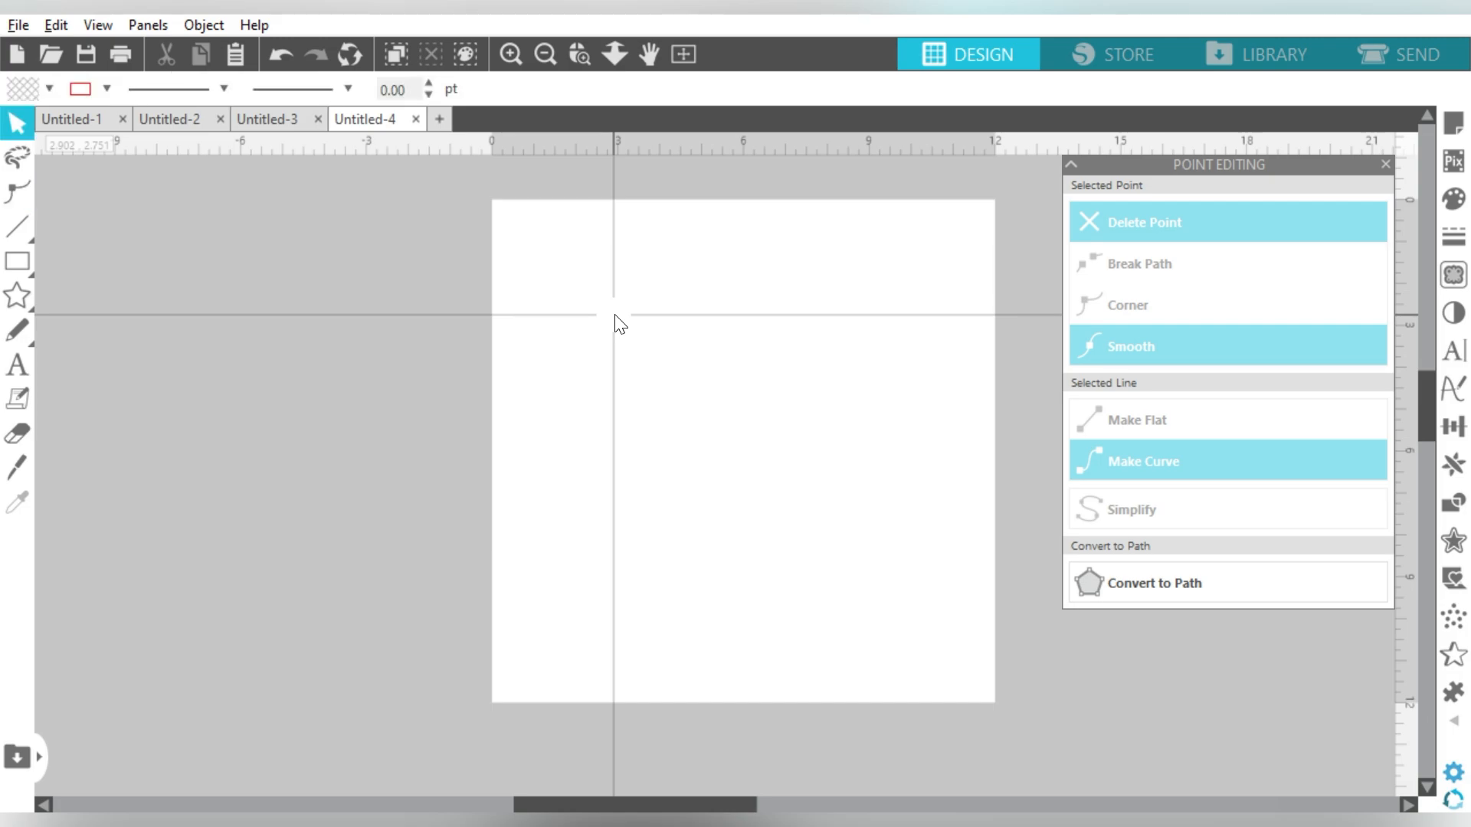
Step: Paste the ducks and squirrels quote image onto the page, deselect it, and close the Point Editing panel
key("ctrl+v")
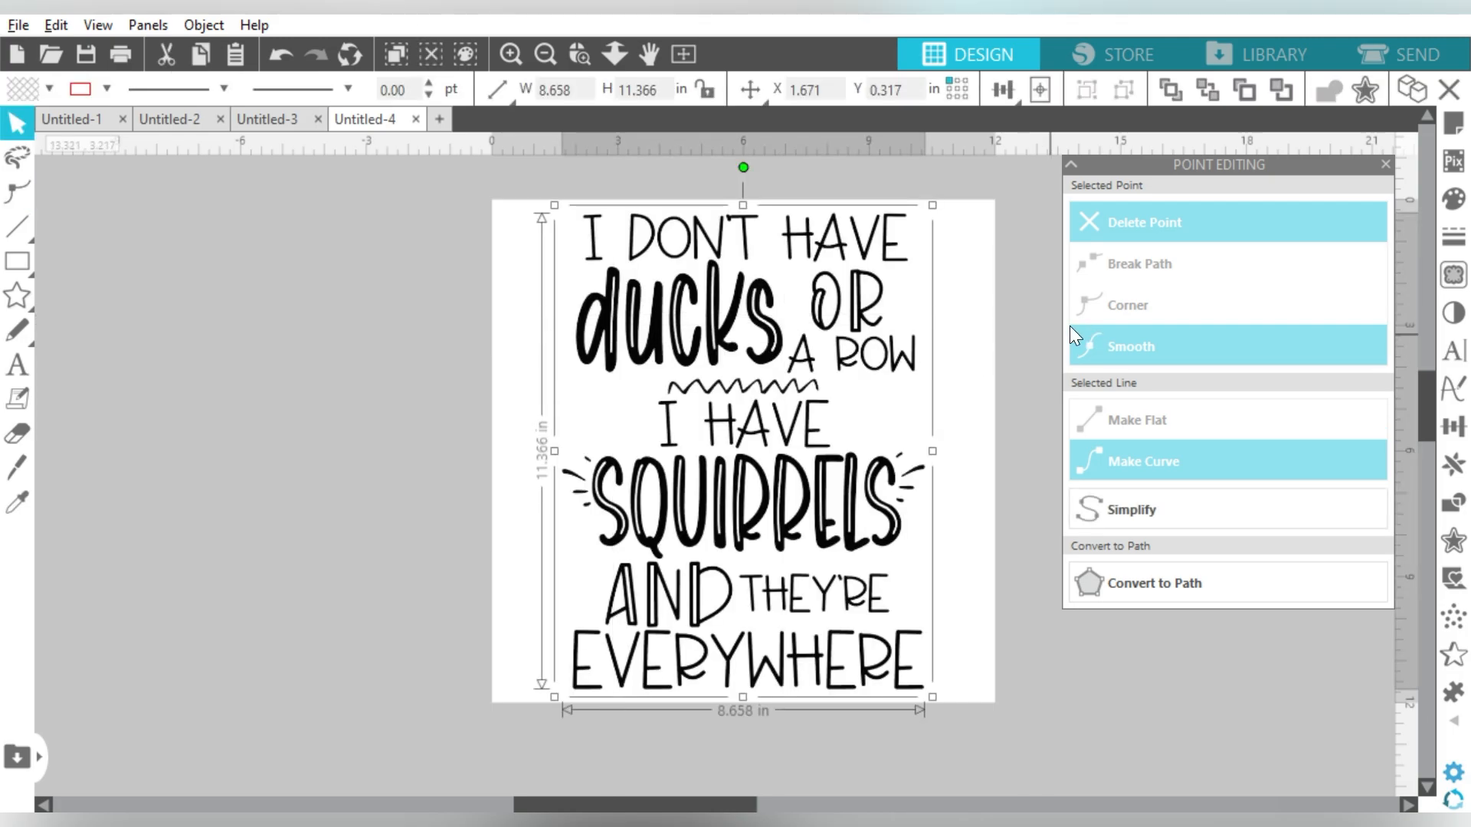
left_click(1002, 322)
left_click(1385, 164)
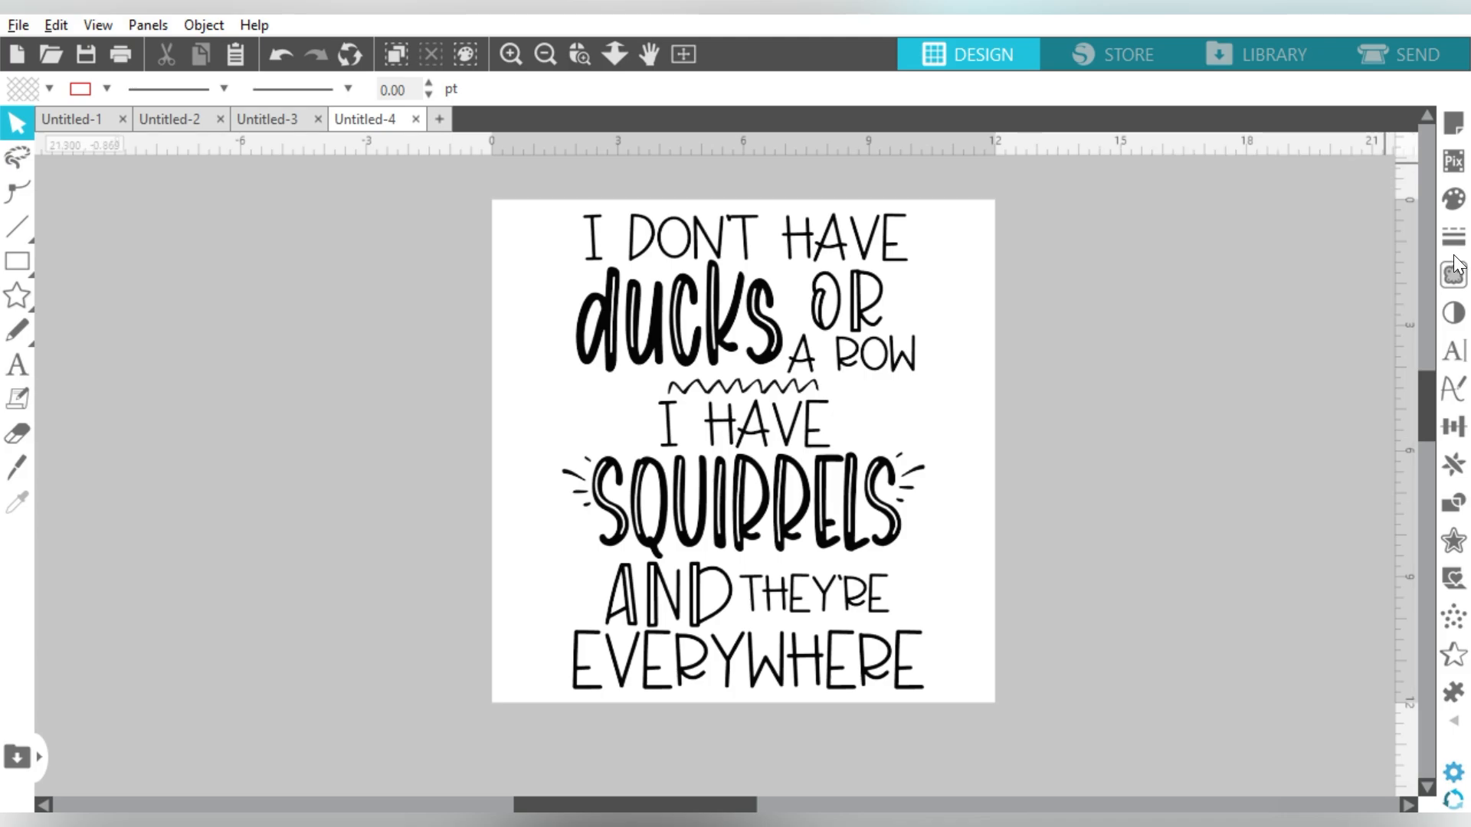
Step: Trace the quote image using the Trace style, with a trace area surrounding the whole design
left_click(1453, 276)
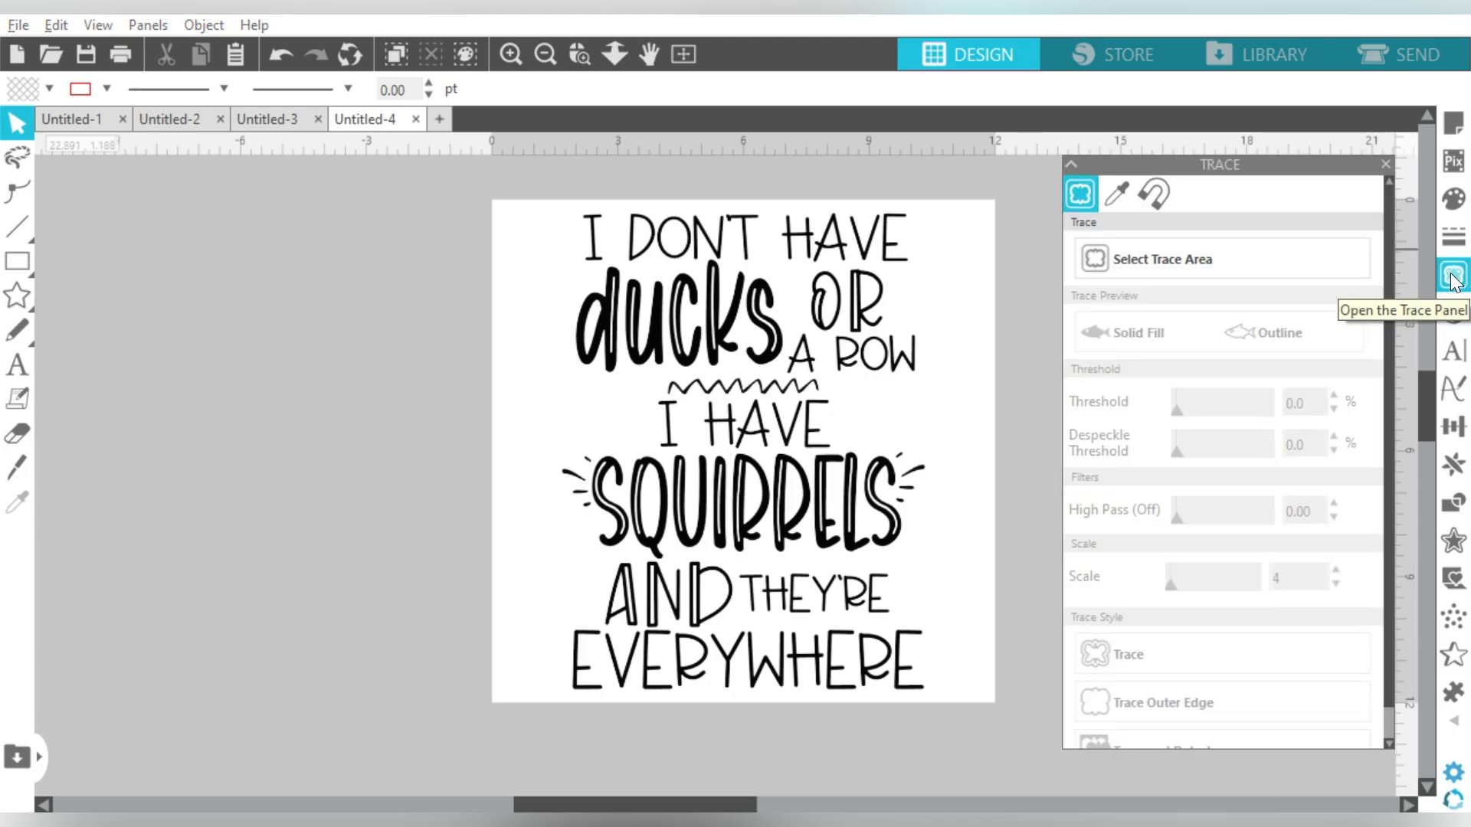
left_click(1222, 259)
mouse_move(1020, 187)
left_mouse_down()
mouse_move(494, 590)
mouse_move(530, 737)
left_mouse_up()
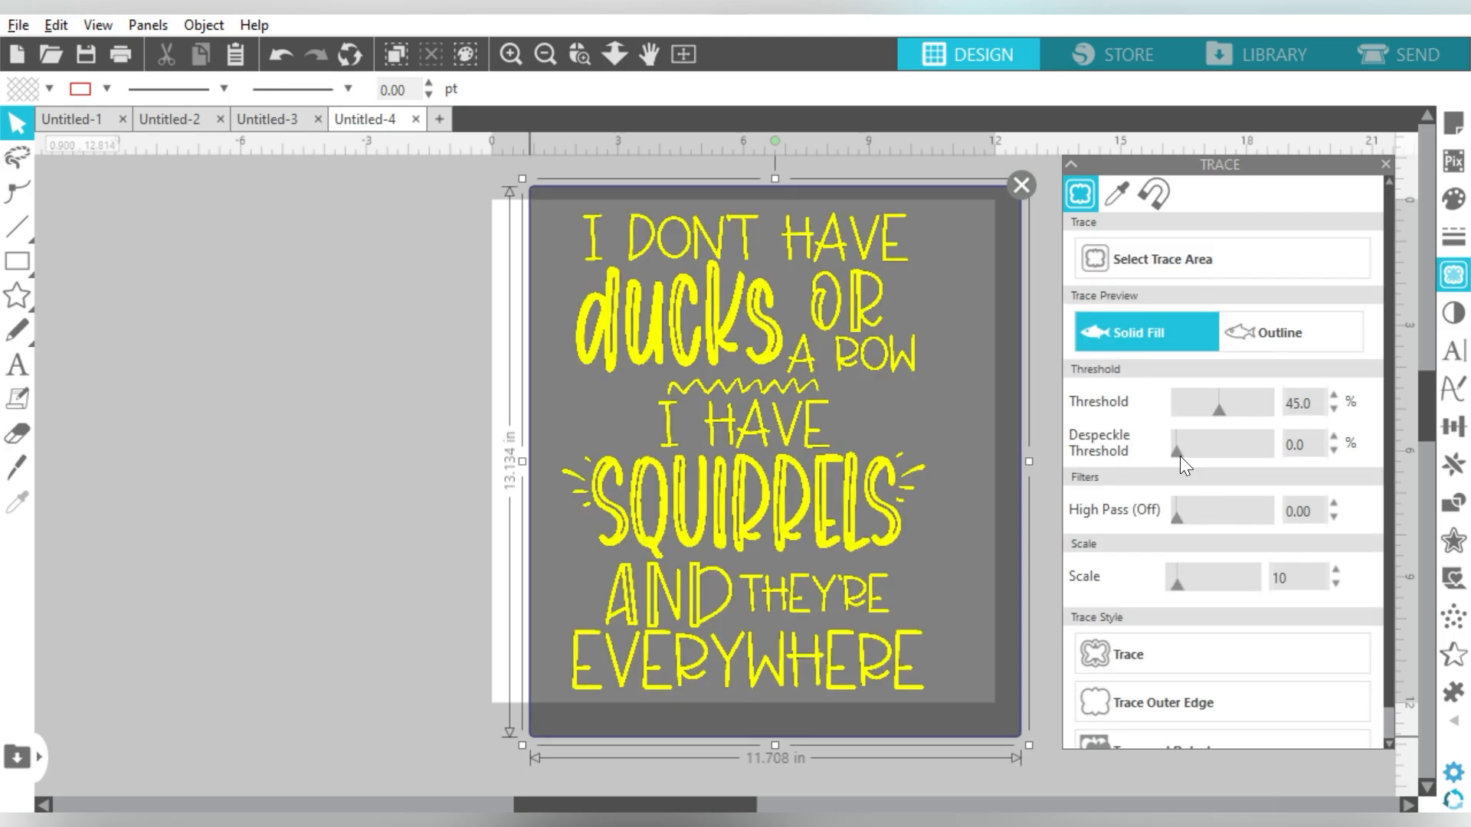
left_click(1120, 651)
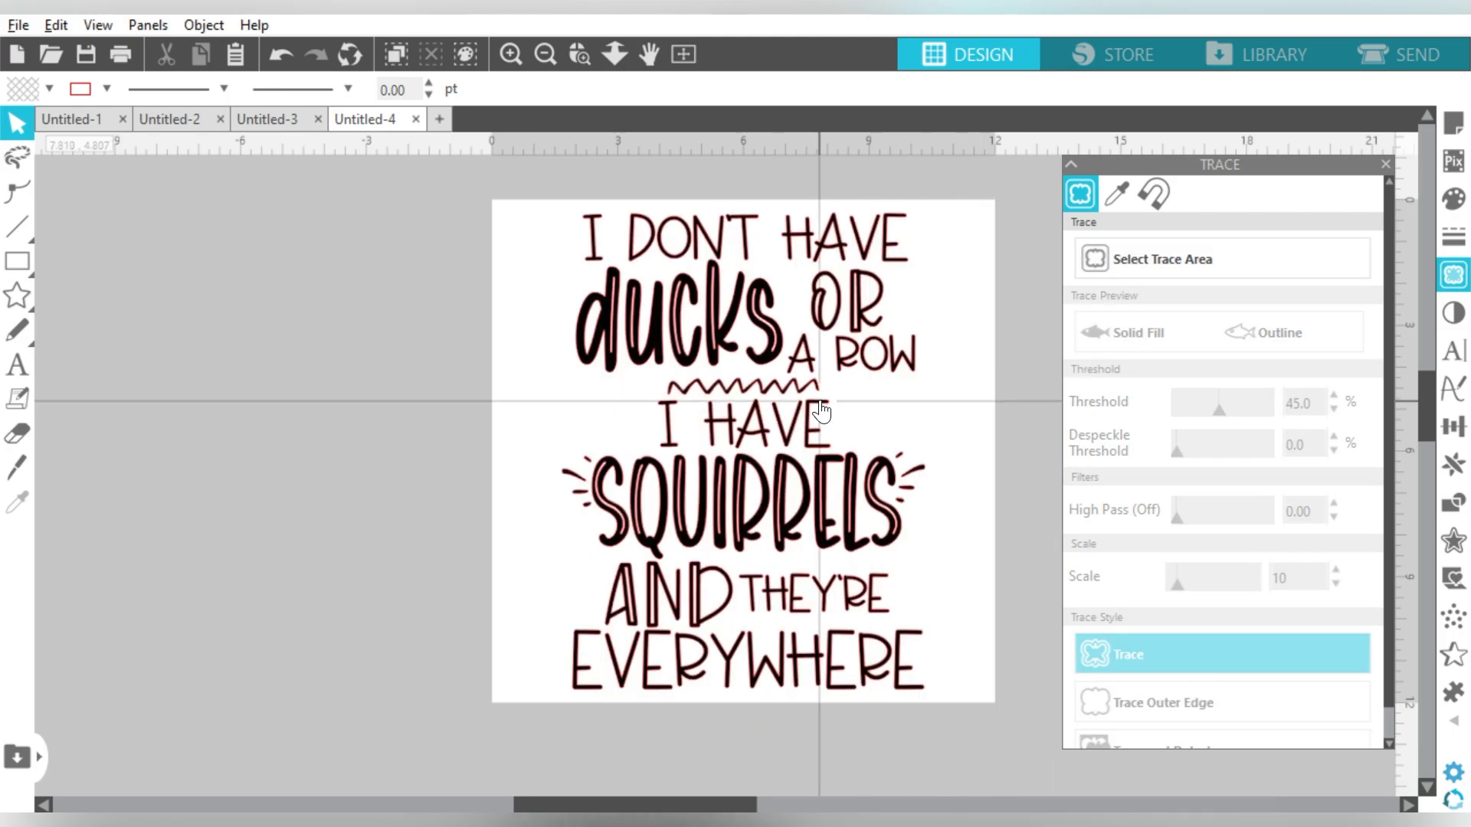
Step: Delete the original quote image from under the tracing, and fill all of the traced lettering with light gray
left_click_drag(929, 404, 791, 404)
key("Delete")
key("ctrl+a")
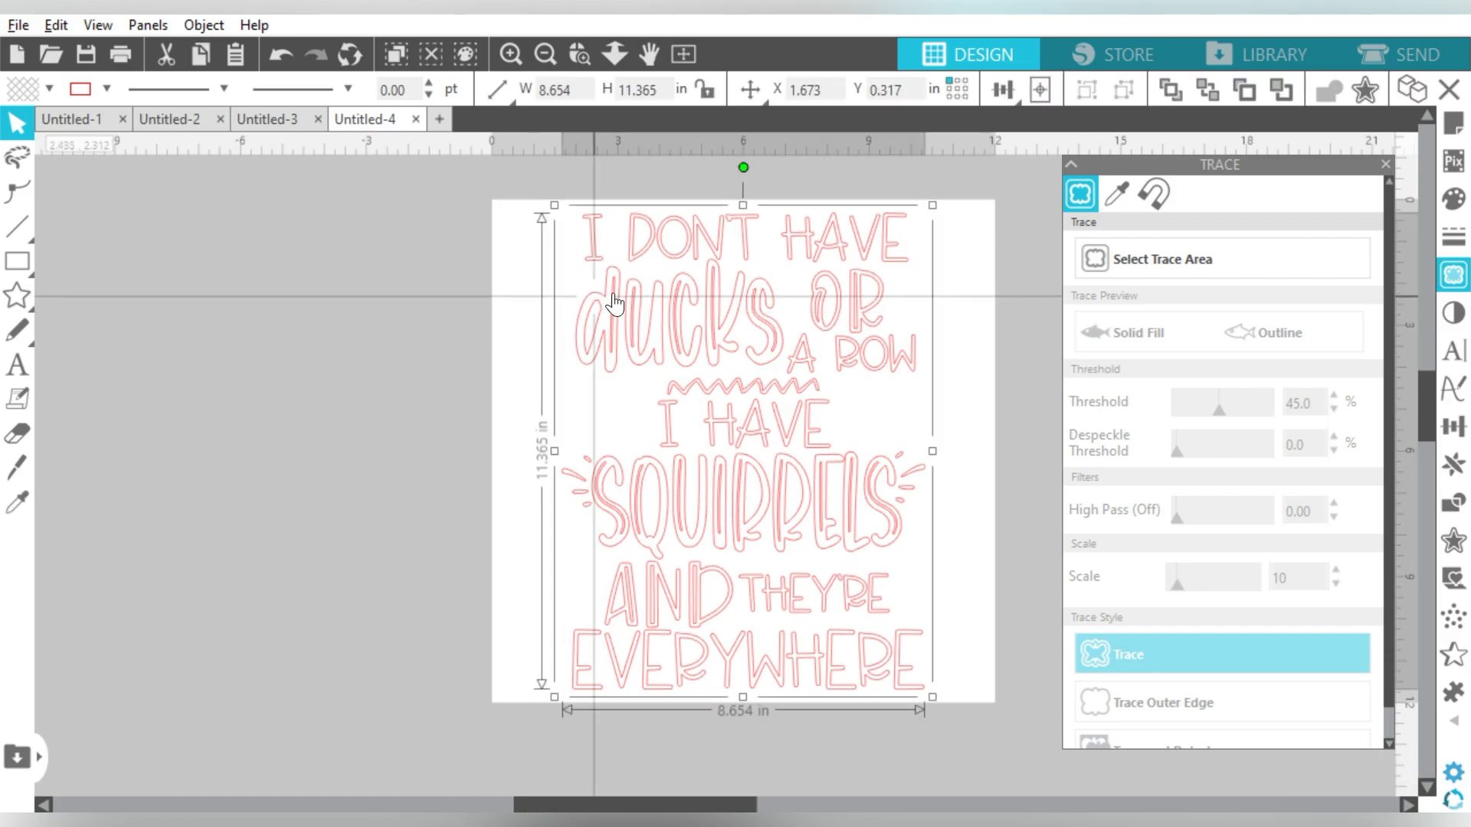
left_click(46, 90)
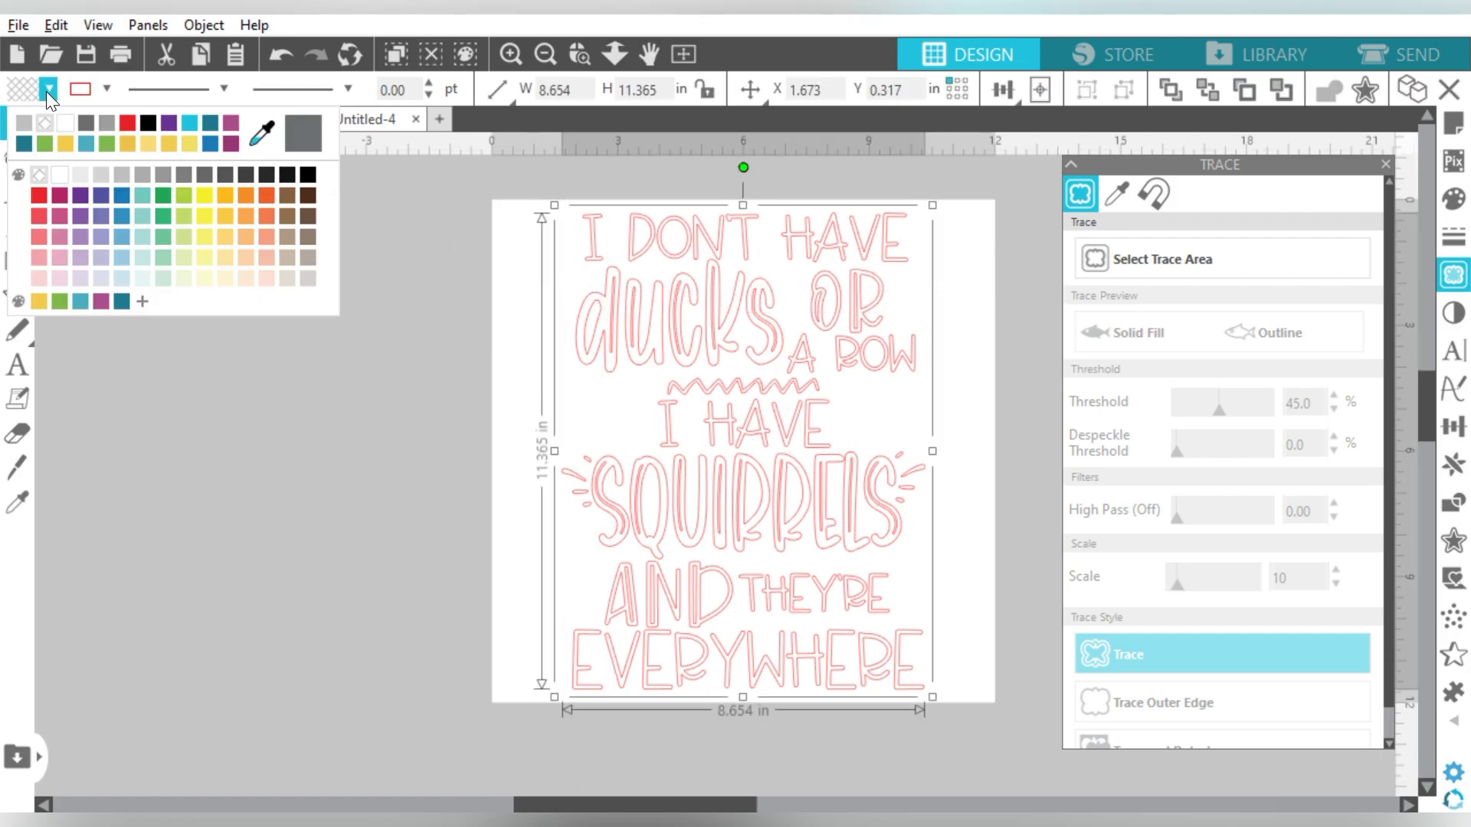
left_click(121, 174)
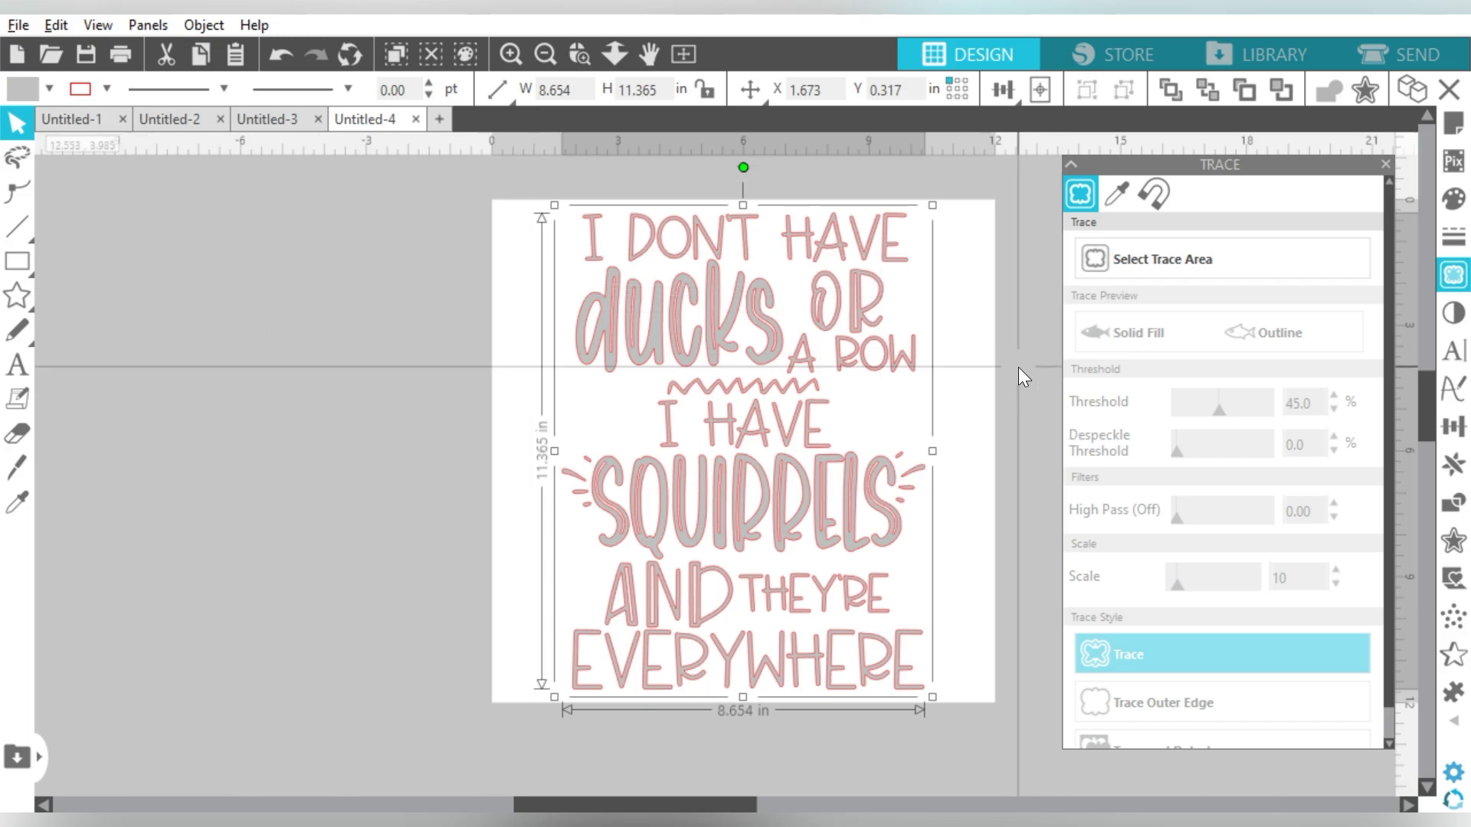
Step: Open the traced quote for point editing, simplify its points twice, and leave point editing
double_click(913, 352)
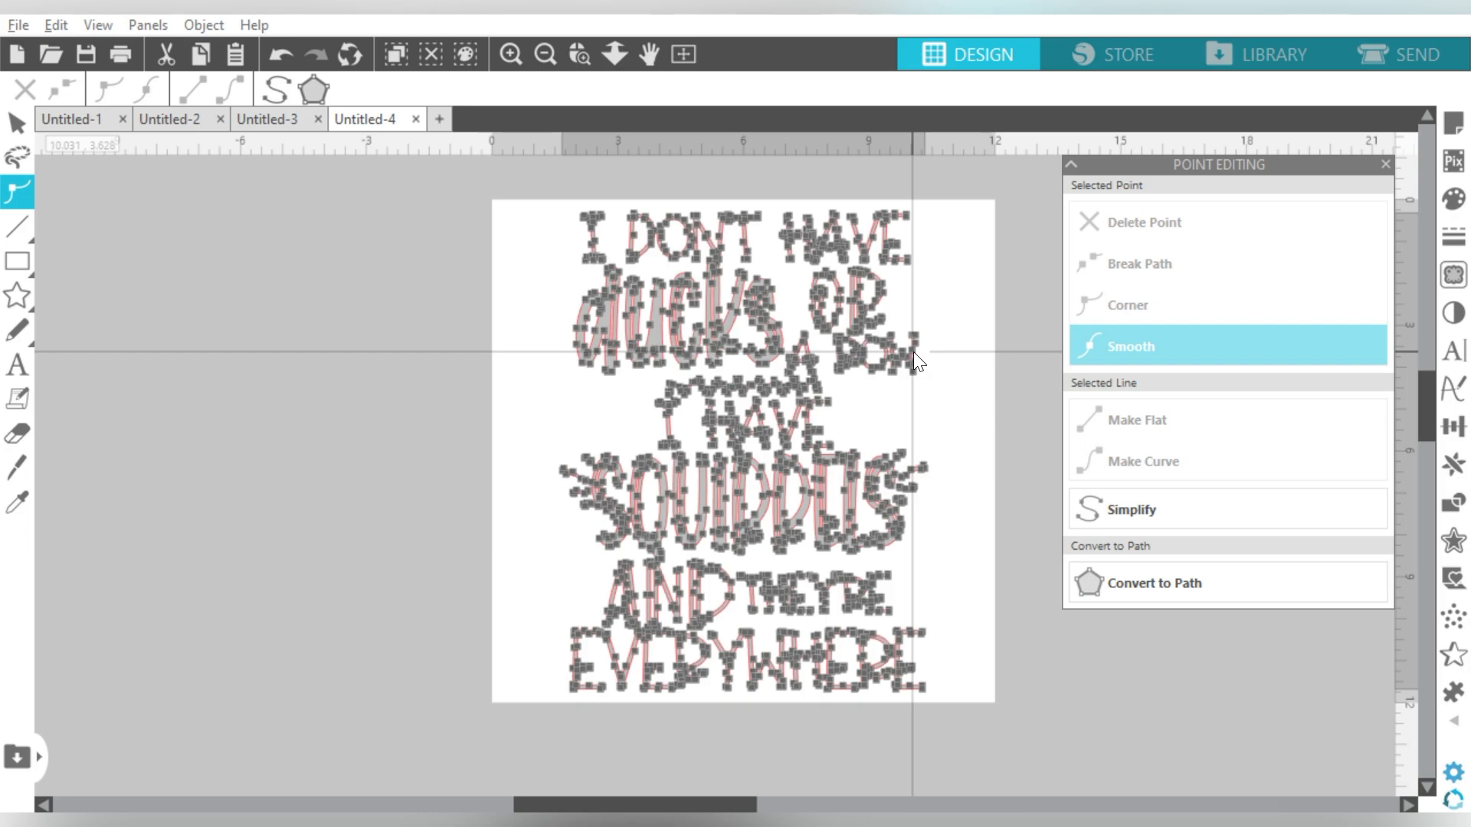
left_click(1123, 509)
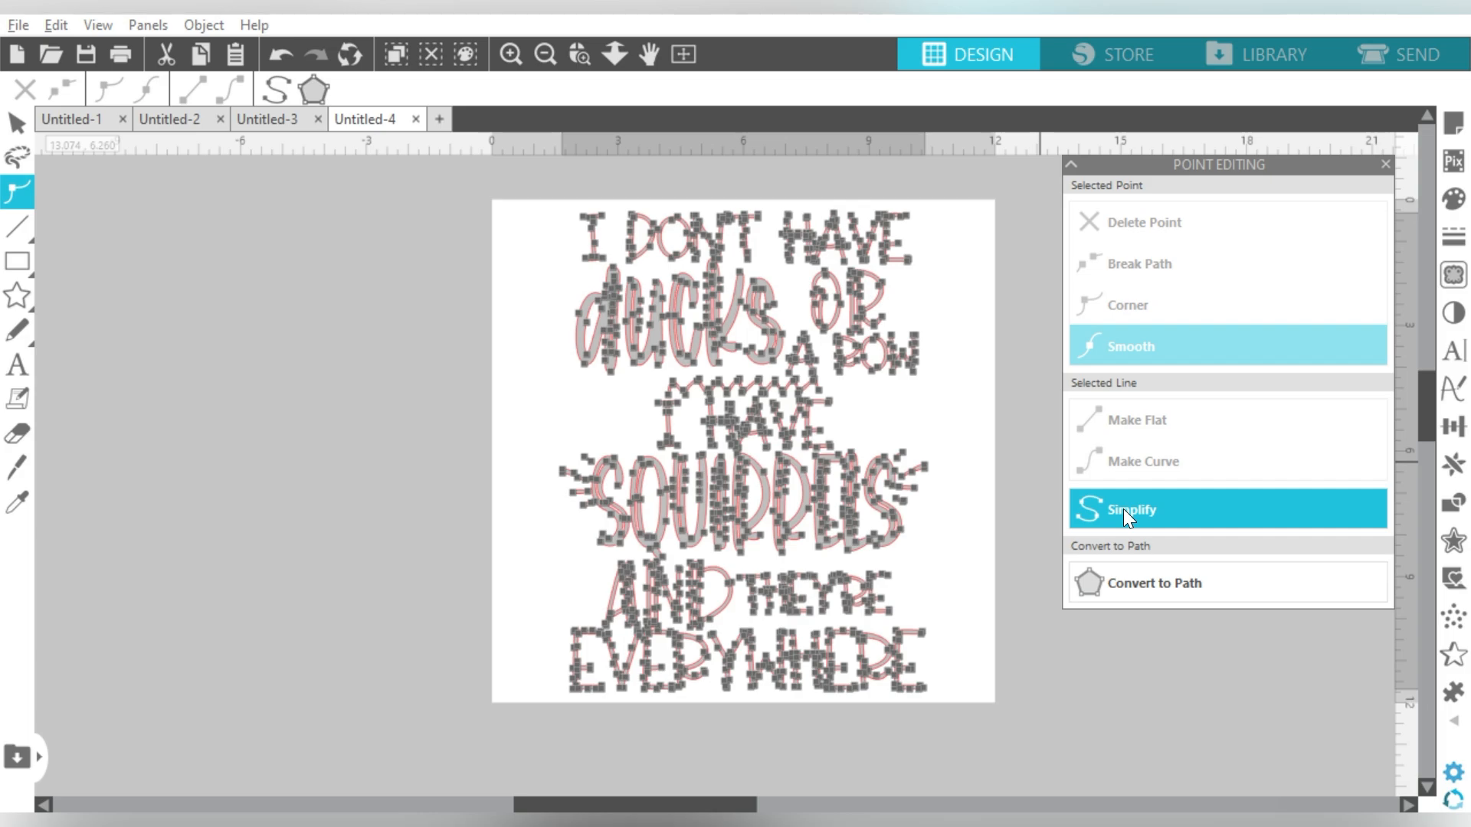
left_click(1123, 508)
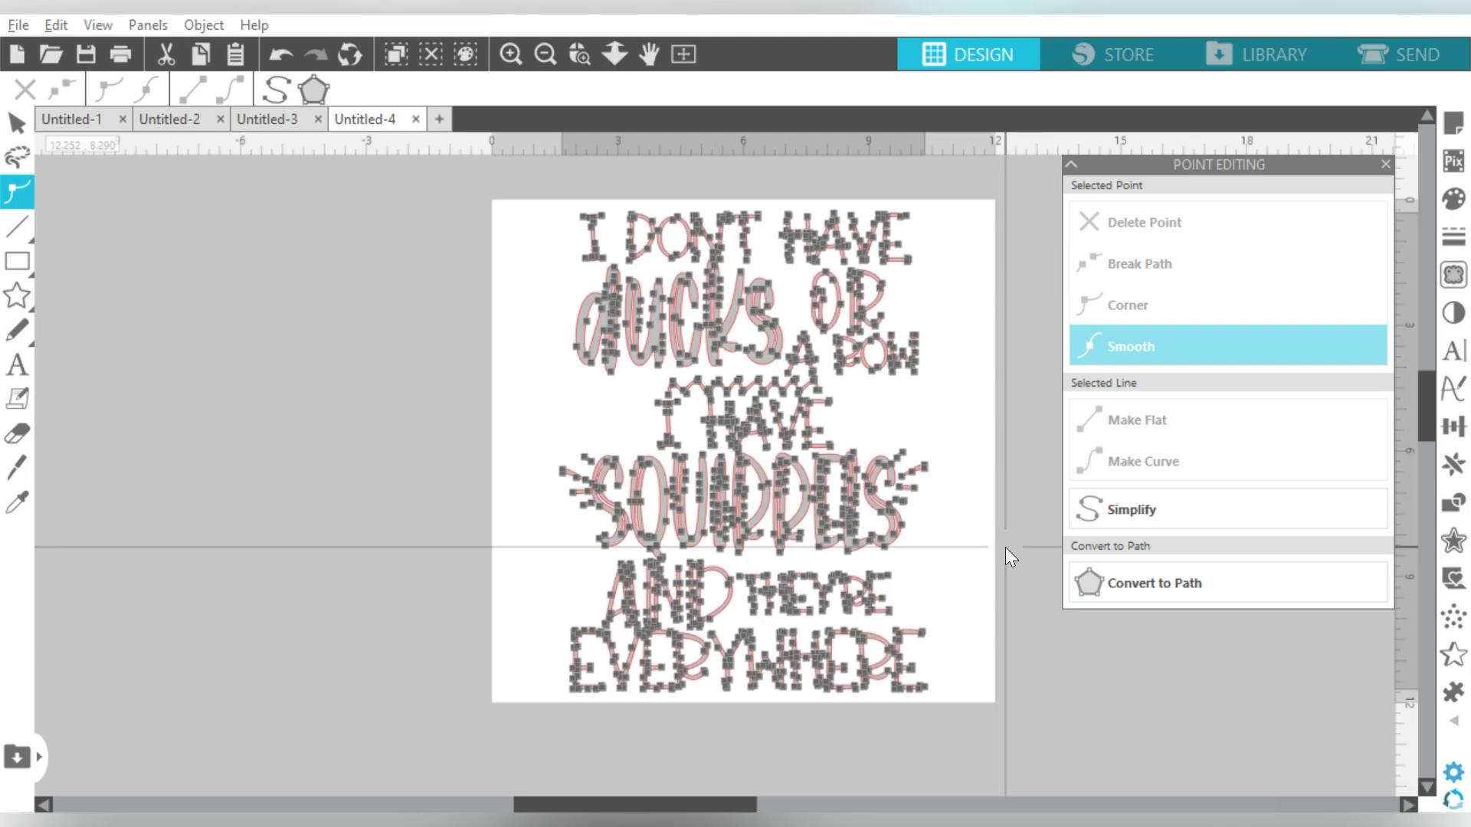
key("Escape")
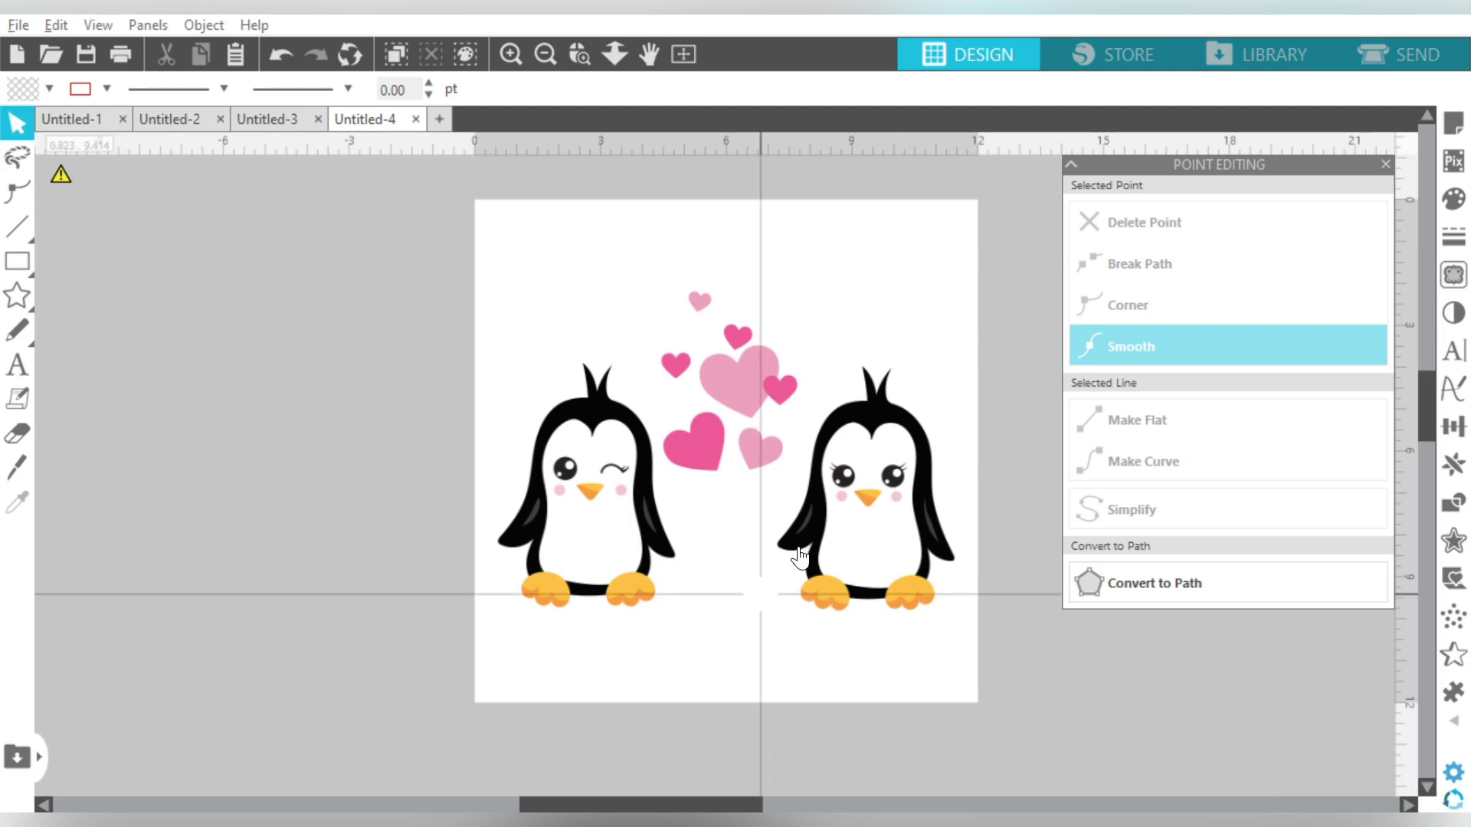
Step: Open the penguin image for point editing, select its two top corner points, and nudge them down to just above the highest heart
left_click(723, 387)
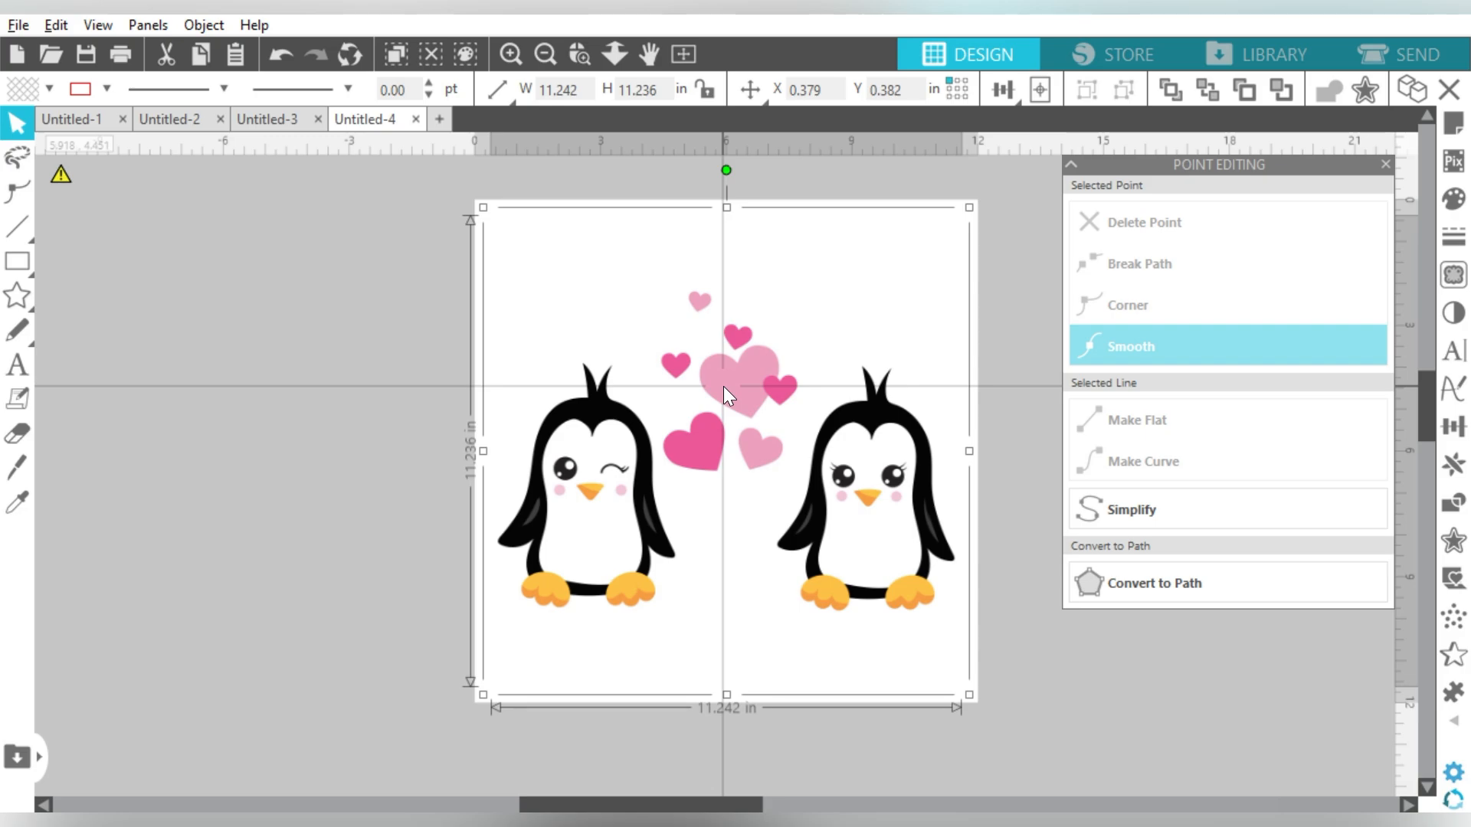
double_click(726, 375)
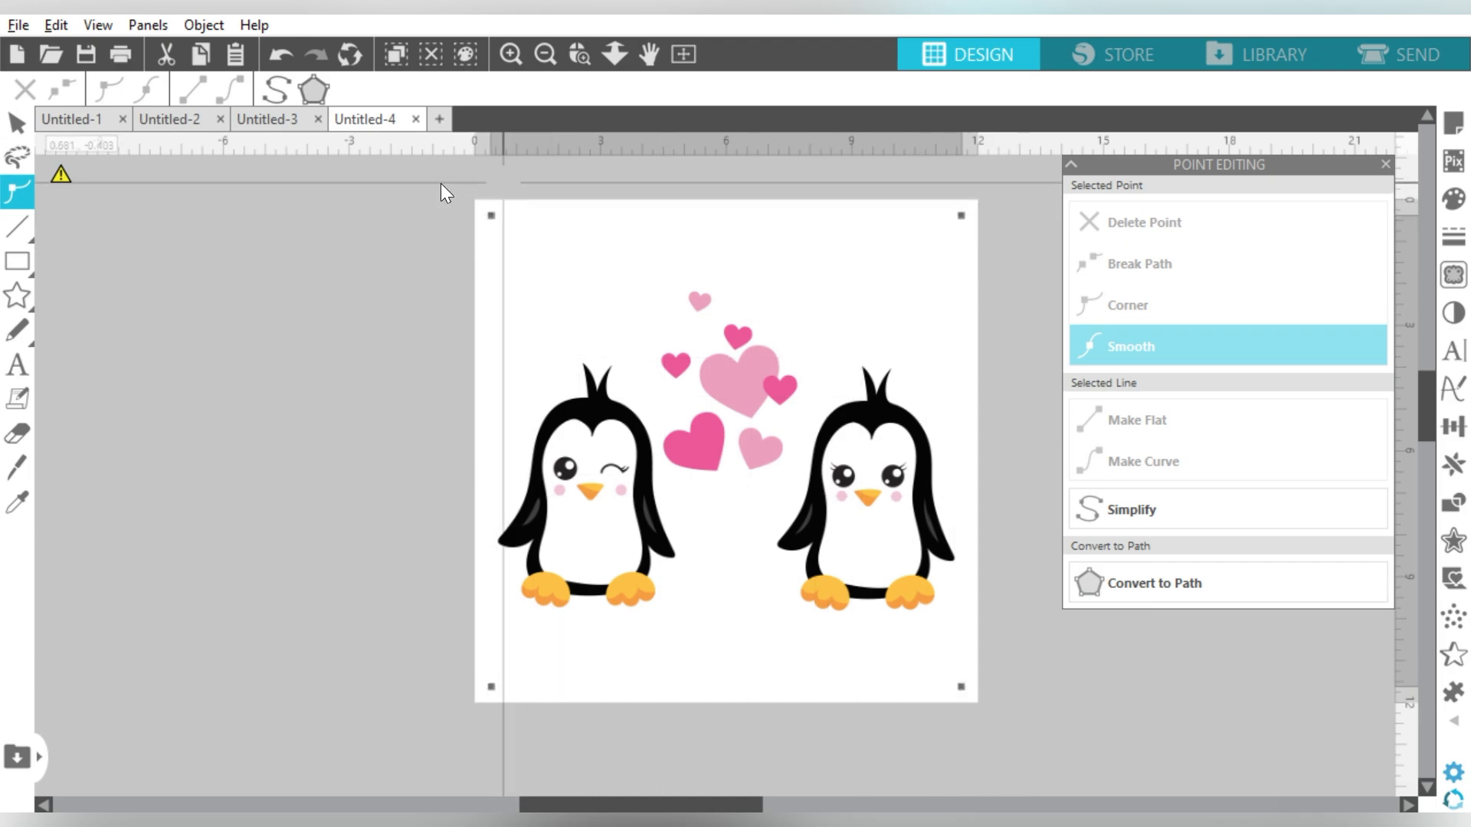
left_click(490, 215)
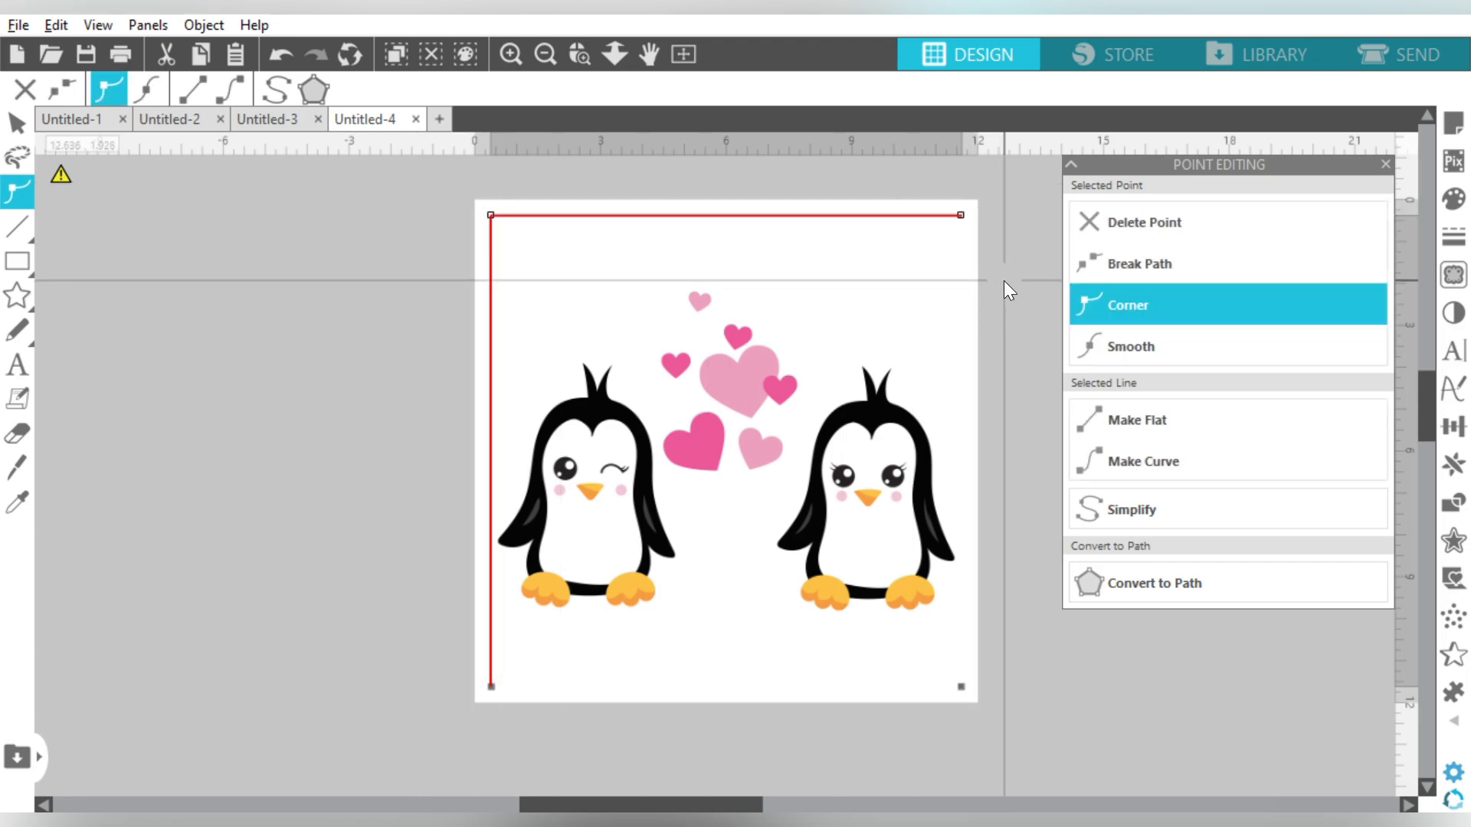
key("Down")
key("Down")
key("Down")
key("Down")
key("Down")
key("Down")
key("Down")
key("Down")
key("Down")
key("Down")
key("Down")
key("Down")
key("Down")
key("Down")
key("Down")
key("Down")
key("Down")
key("Down")
key("Down")
key("Down")
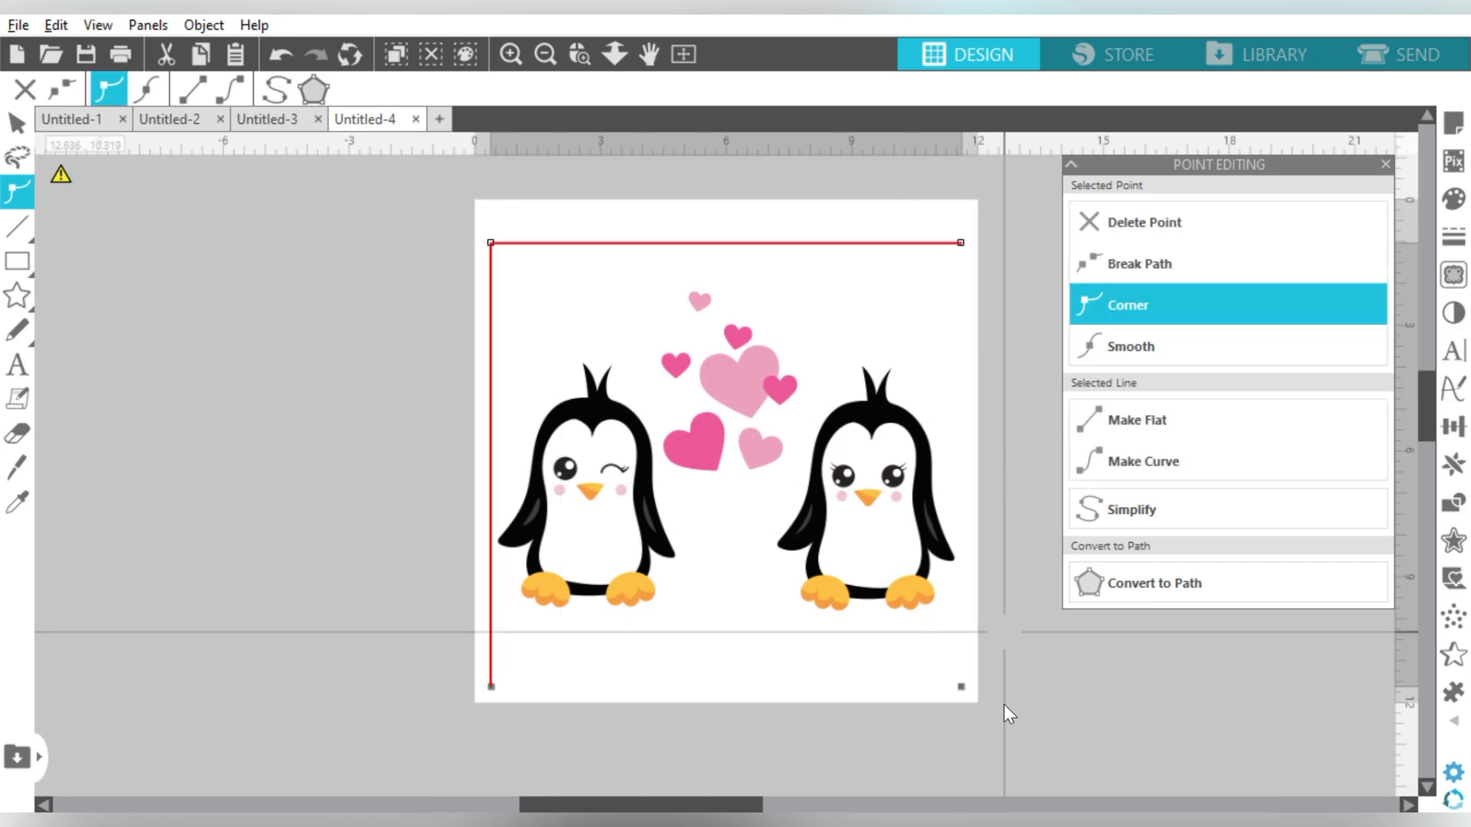
key("Down")
key("Down")
key("Down")
key("Down")
key("Down")
key("Down")
key("Down")
key("Down")
key("Down")
key("Down")
key("Down")
key("Down")
key("Down")
key("Down")
key("Down")
key("Down")
key("Down")
key("Down")
key("Down")
key("Down")
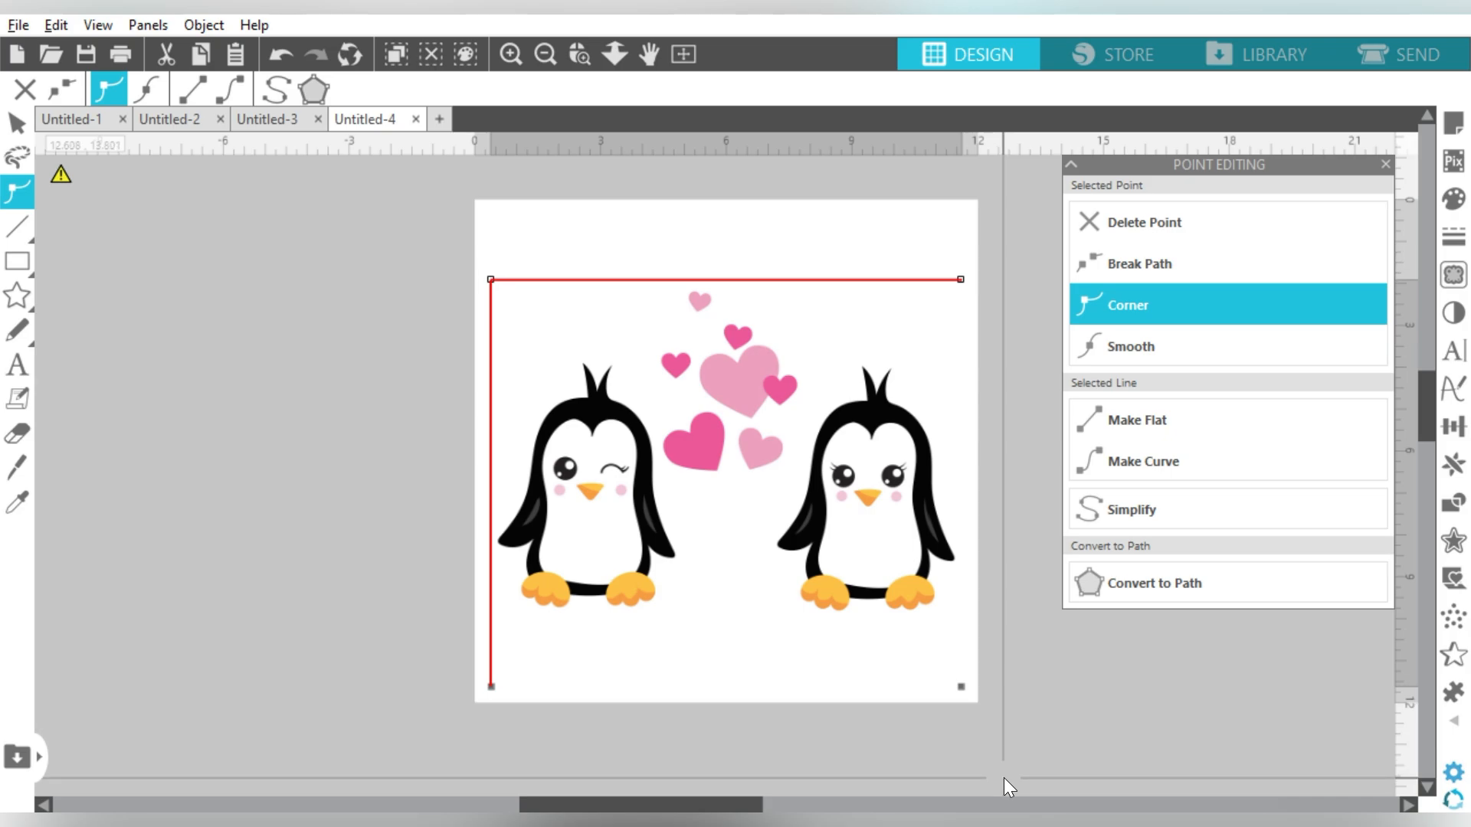
Step: Select the two bottom corner points of the penguin image and nudge them up to just below the penguins' feet
left_click_drag(1032, 659, 431, 709)
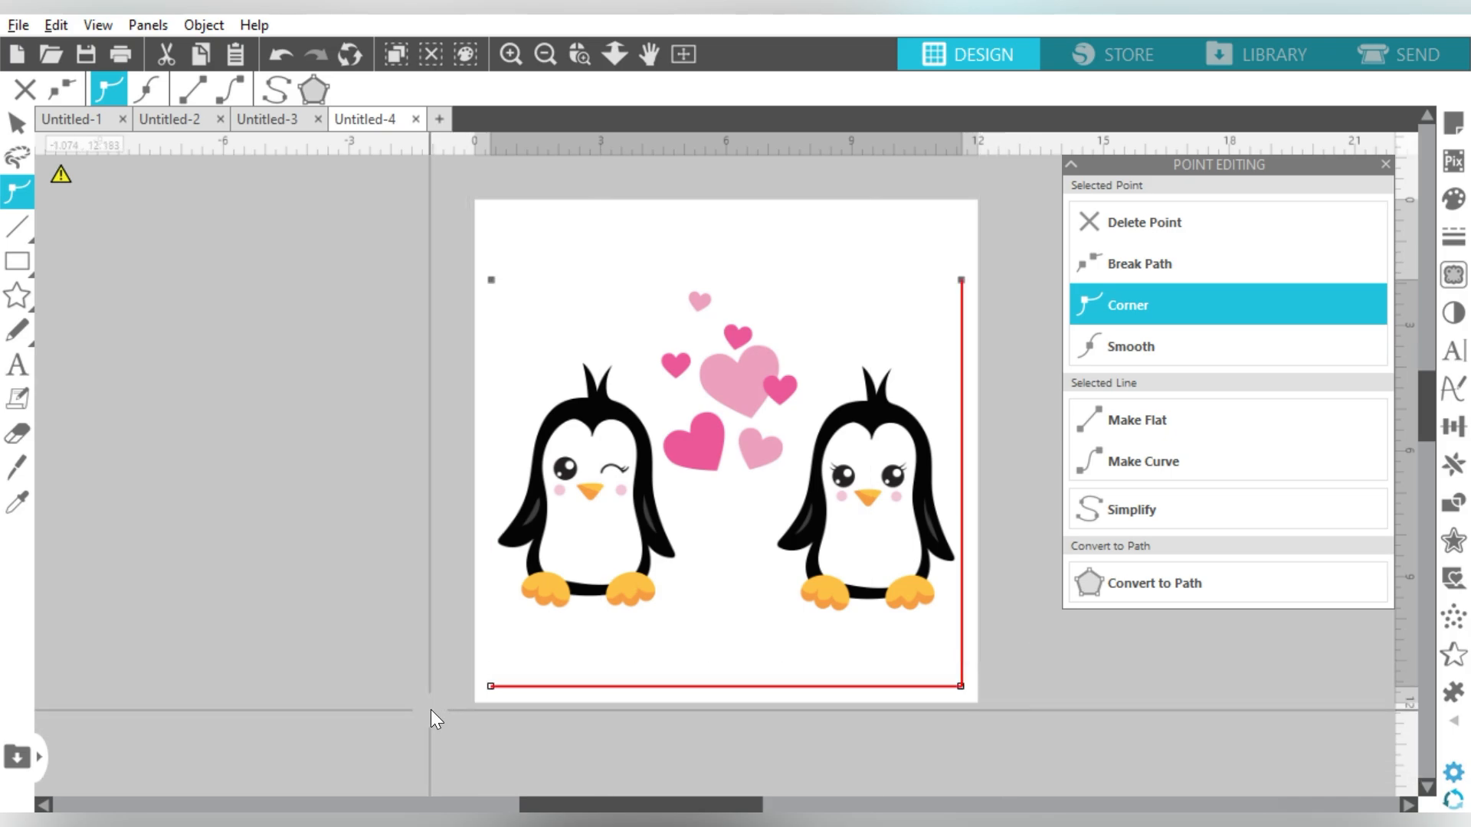
key("Up")
key("Up")
key("Up")
key("Up")
key("Up")
key("Up")
key("Up")
key("Up")
key("Up")
key("Up")
key("Up")
key("Up")
key("Up")
key("Up")
key("Up")
key("Up")
key("Up")
key("Up")
key("Up")
key("Up")
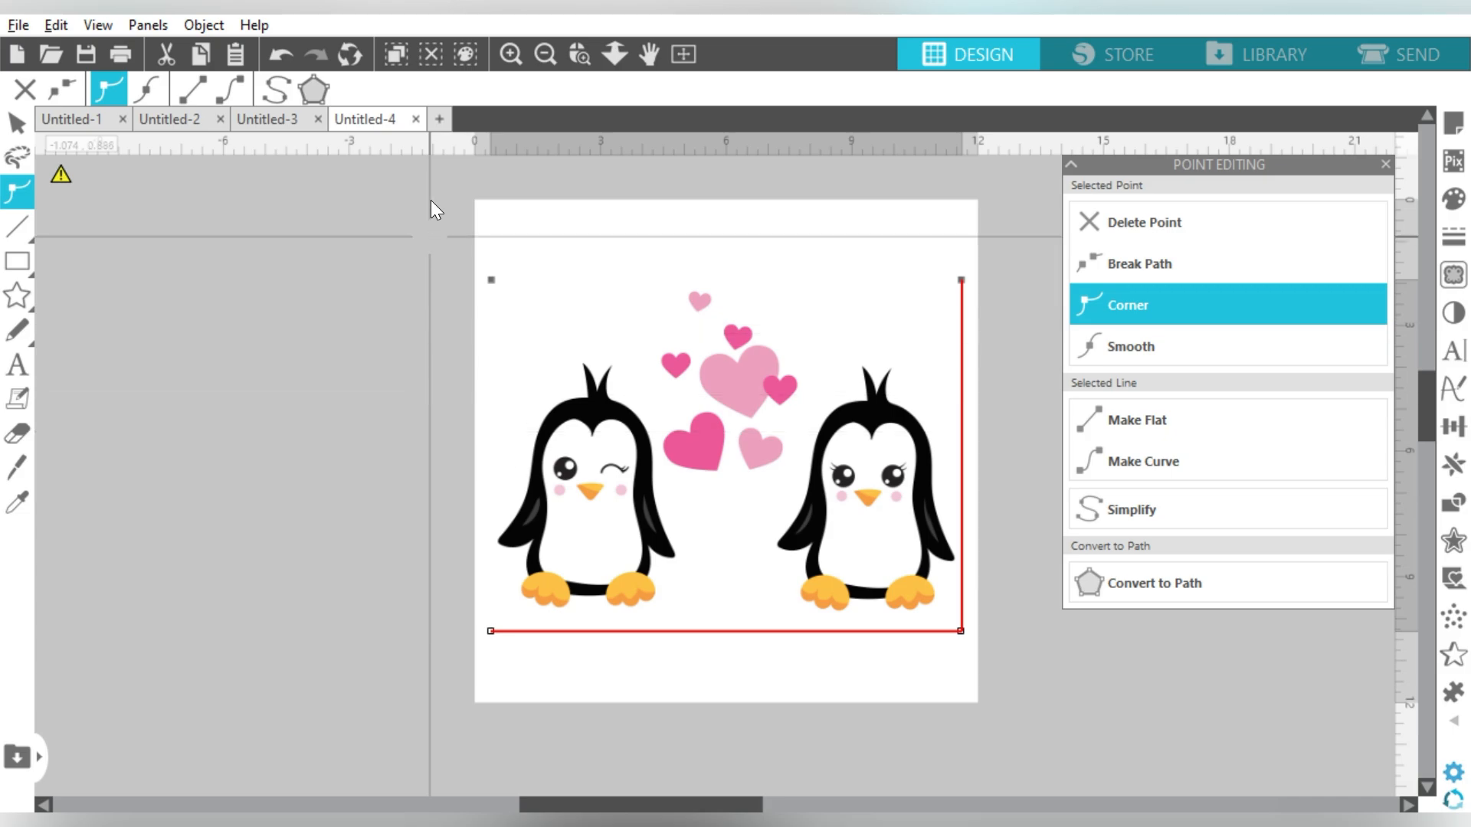
key("Up")
key("Up")
key("Up")
key("Up")
key("Up")
key("Up")
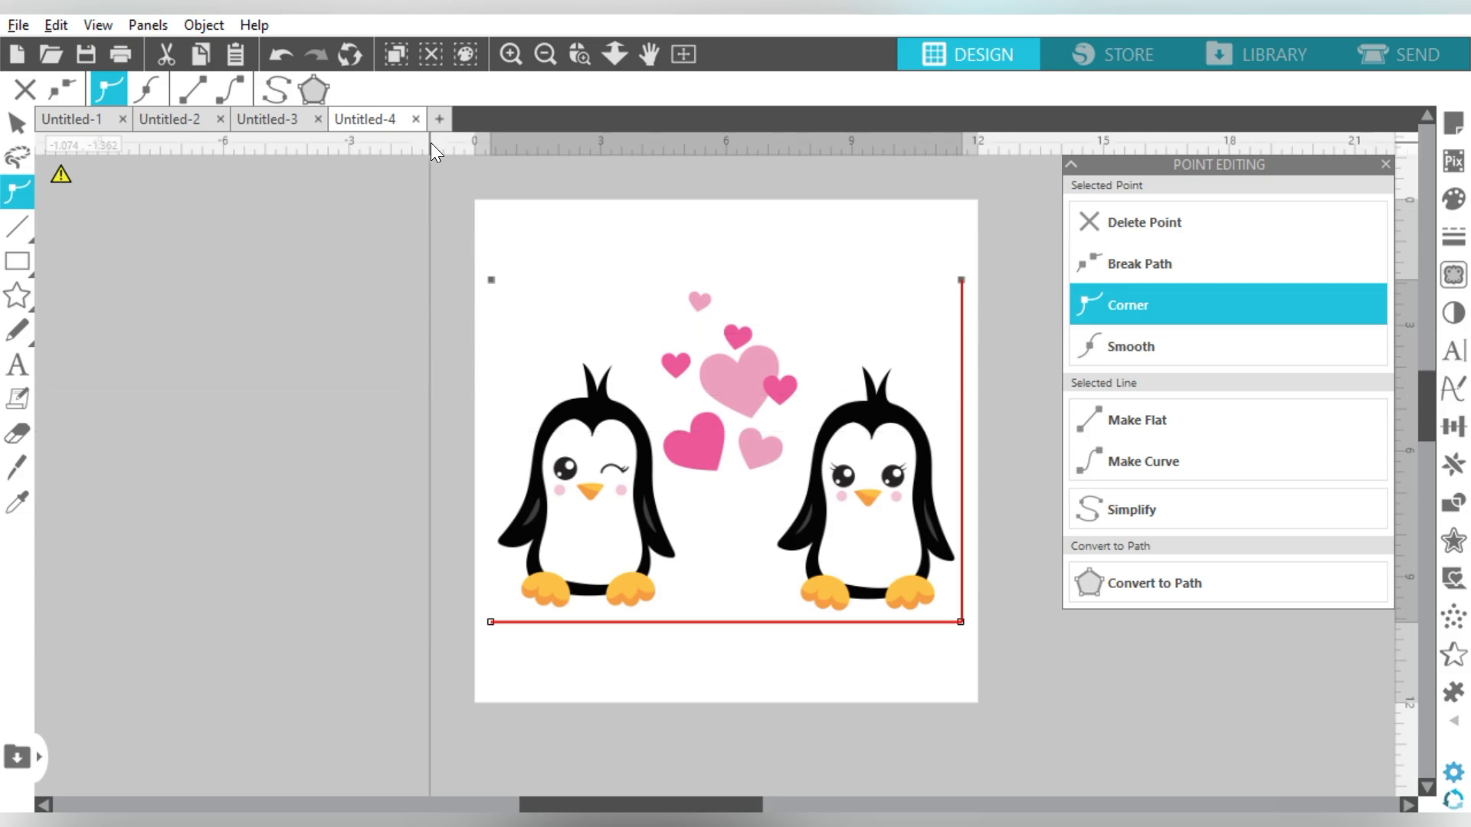
Step: Clear the point selection and nudge the whole penguin image rightward until its right side meets the page edge
left_click_drag(426, 239, 563, 673)
left_click(699, 665)
key("Right")
key("Right")
key("Right")
key("Right")
key("Right")
key("Right")
key("Right")
key("Right")
key("Right")
key("Right")
key("Right")
key("Right")
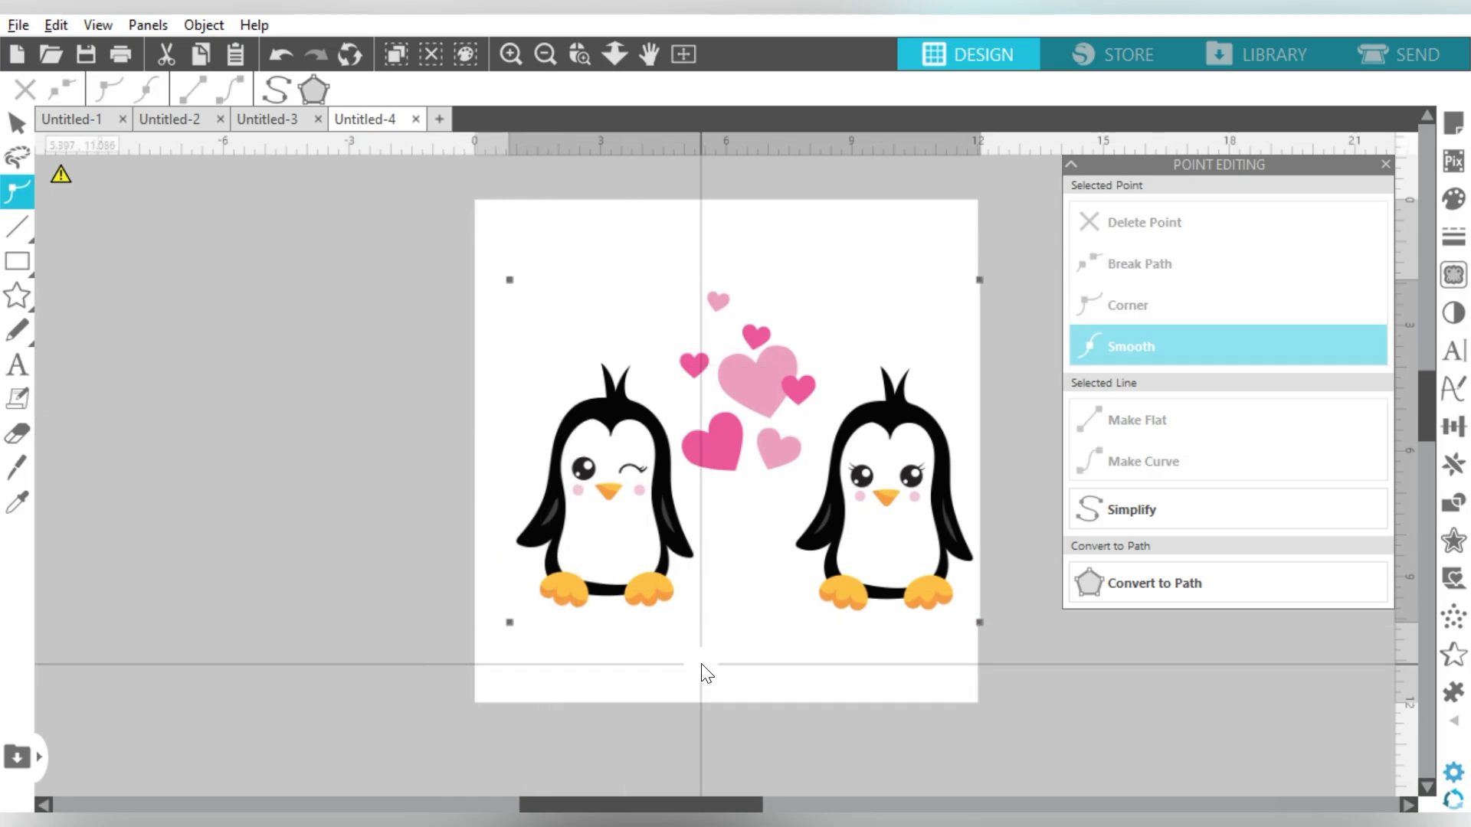
Step: Select the two left corner points of the penguin image and nudge them right to the left penguin's wing
left_click_drag(425, 213, 550, 678)
key("Right")
key("Right")
key("Right")
key("Right")
key("Right")
key("Right")
key("Right")
key("Right")
key("Right")
key("Right")
key("Right")
key("Right")
key("Right")
key("Right")
key("Right")
key("Right")
key("Right")
key("Right")
key("Right")
key("Right")
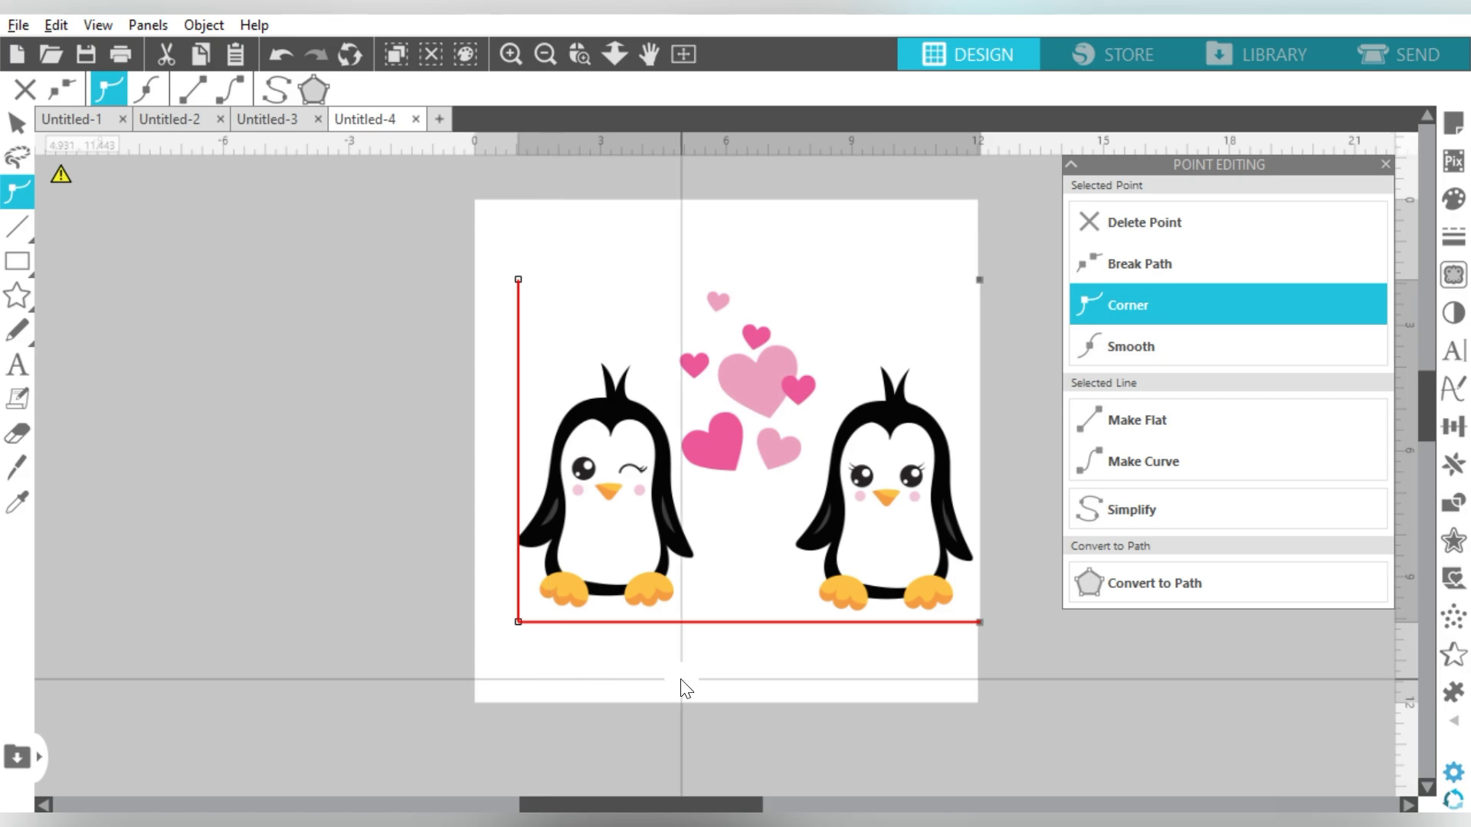
Step: Nudge the two selected left corner points right past the left penguin until they sit just beside the leftmost hearts
key("Right")
key("Right")
key("Right")
key("Right")
key("Right")
key("Right")
key("Right")
key("Right")
key("Right")
key("Right")
key("Right")
key("Right")
key("Right")
key("Right")
key("Right")
key("Right")
key("Right")
key("Right")
key("Right")
key("Right")
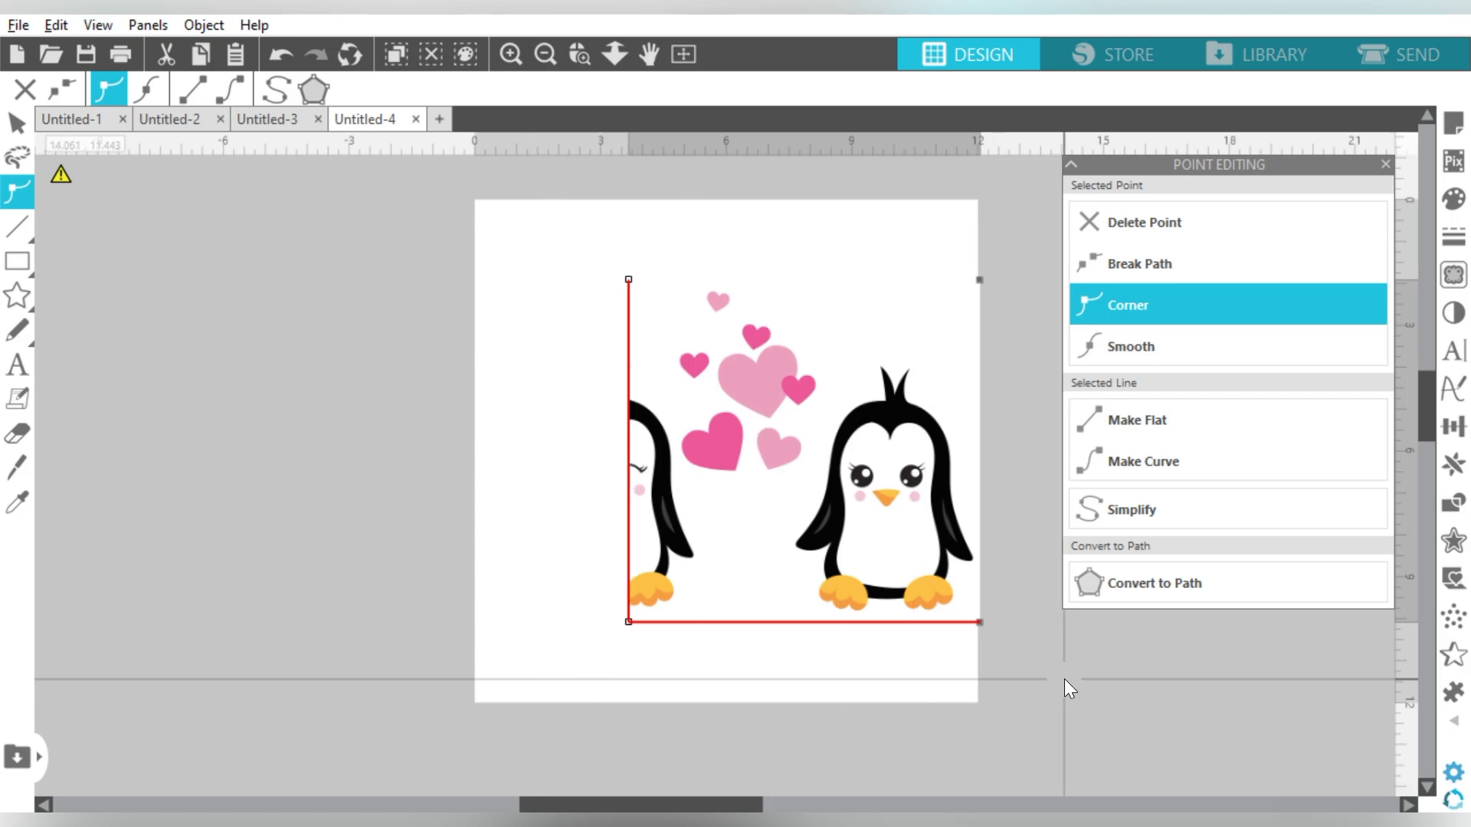
key("Right")
key("Right")
key("Right")
key("Right")
key("Right")
key("Right")
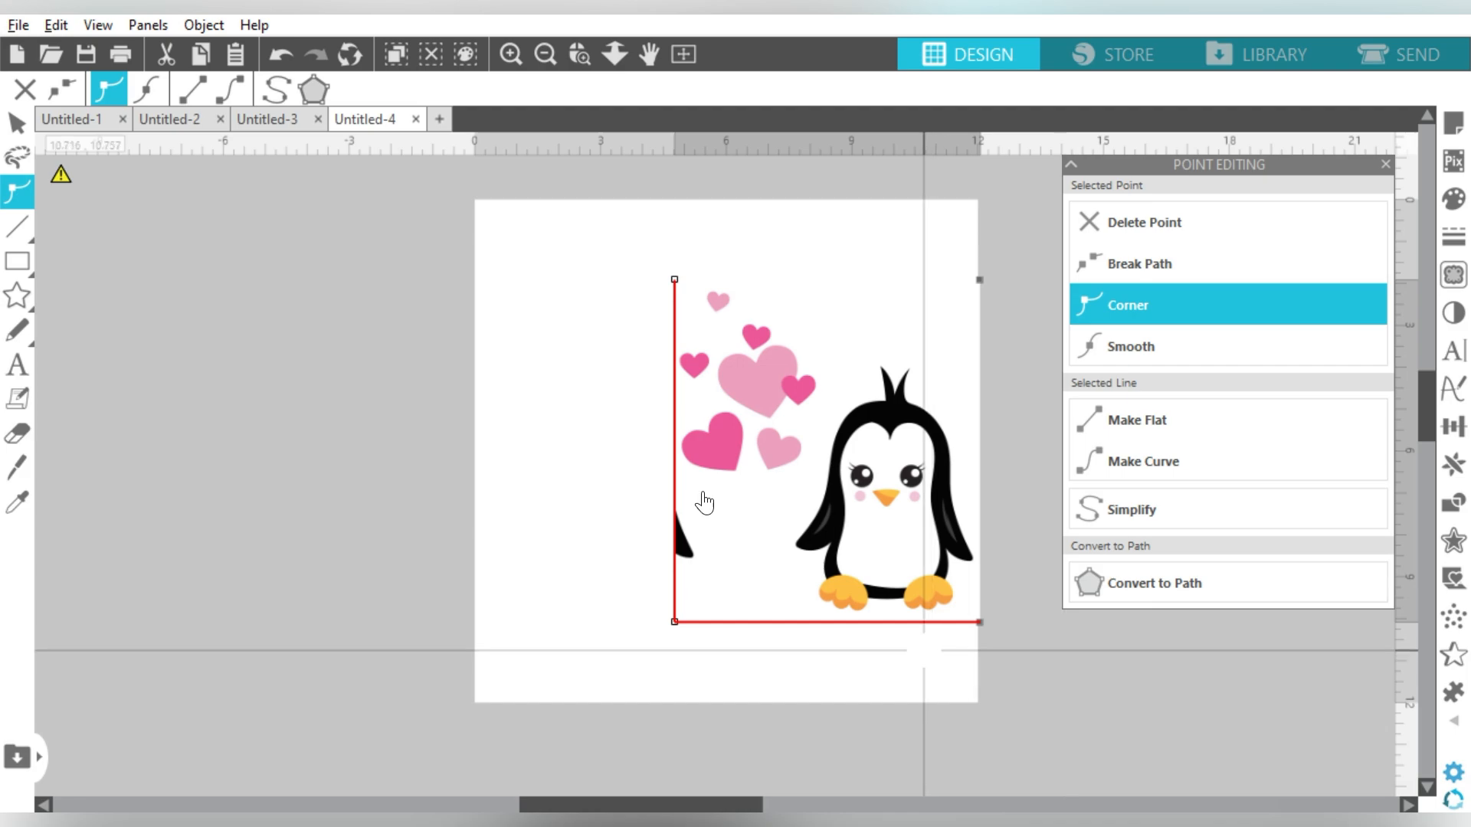
Step: Crop out the leftover wing by adding points to the left edge and moving the bottom-left corner point inward, and shift the image slightly up and left
left_click(676, 498)
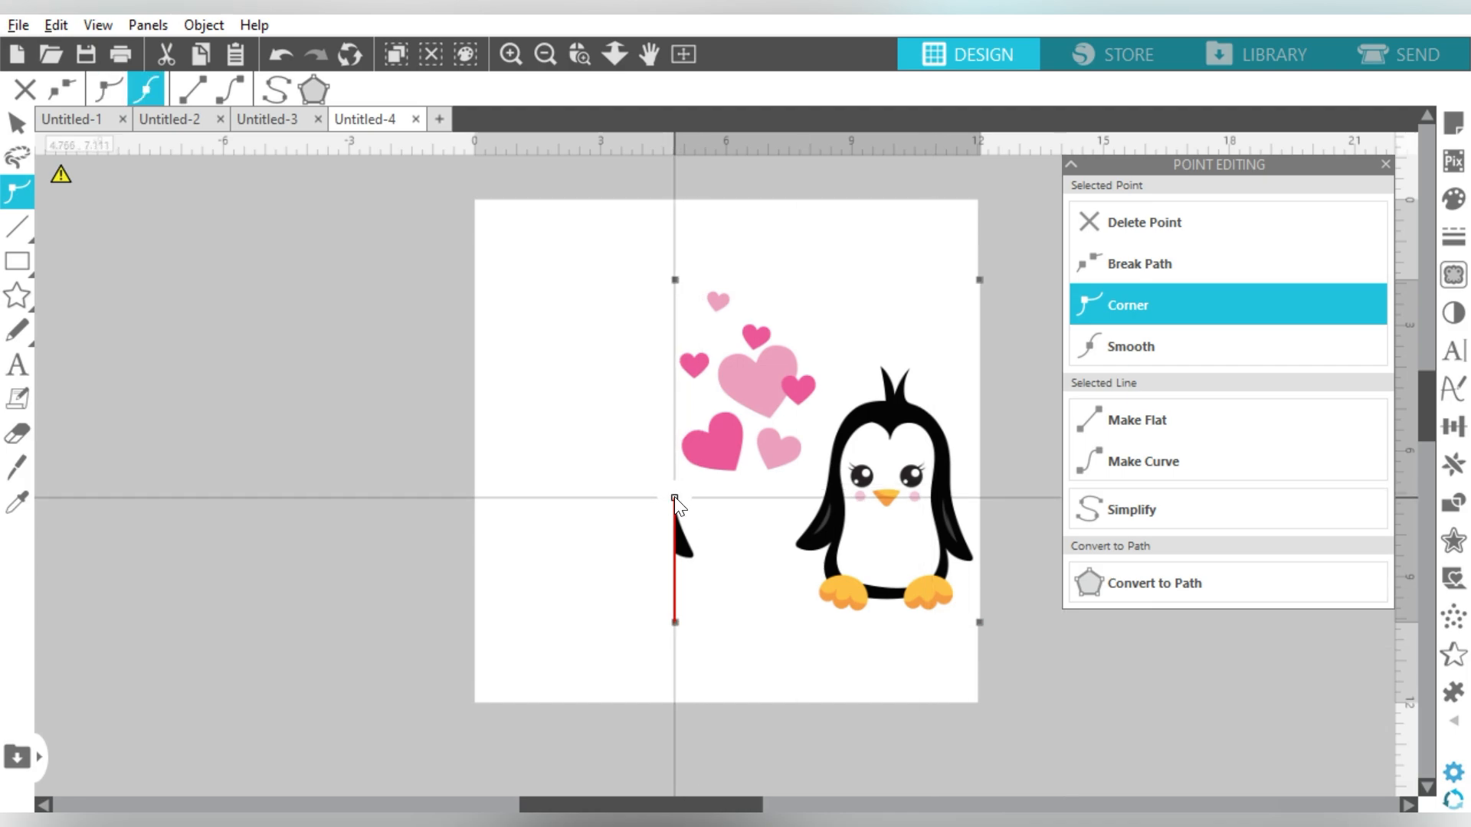
left_click_drag(674, 624, 765, 622)
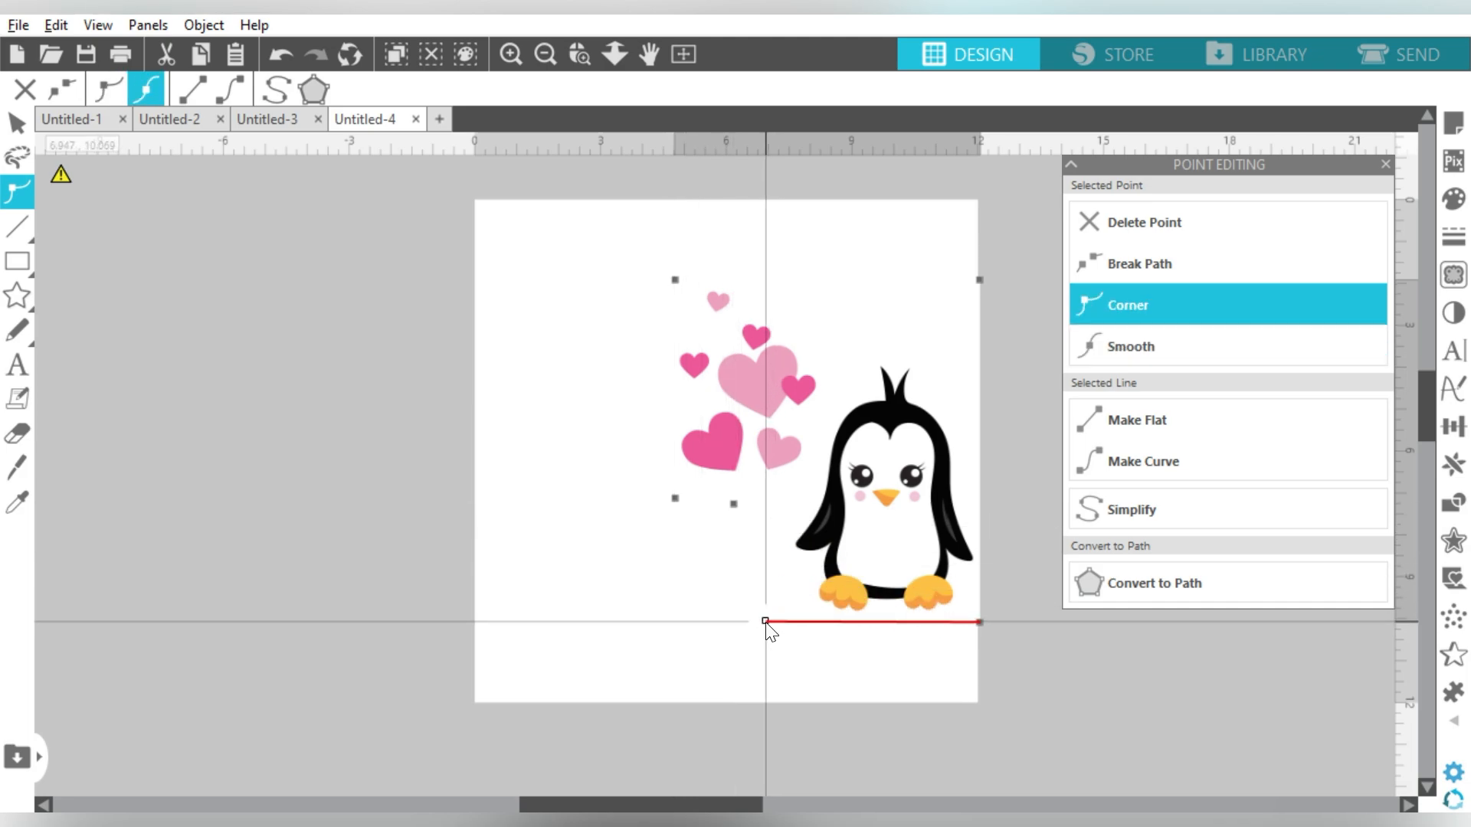
left_click(880, 274)
mouse_move(917, 481)
left_mouse_down()
mouse_move(797, 452)
mouse_move(858, 480)
mouse_move(900, 475)
left_mouse_up()
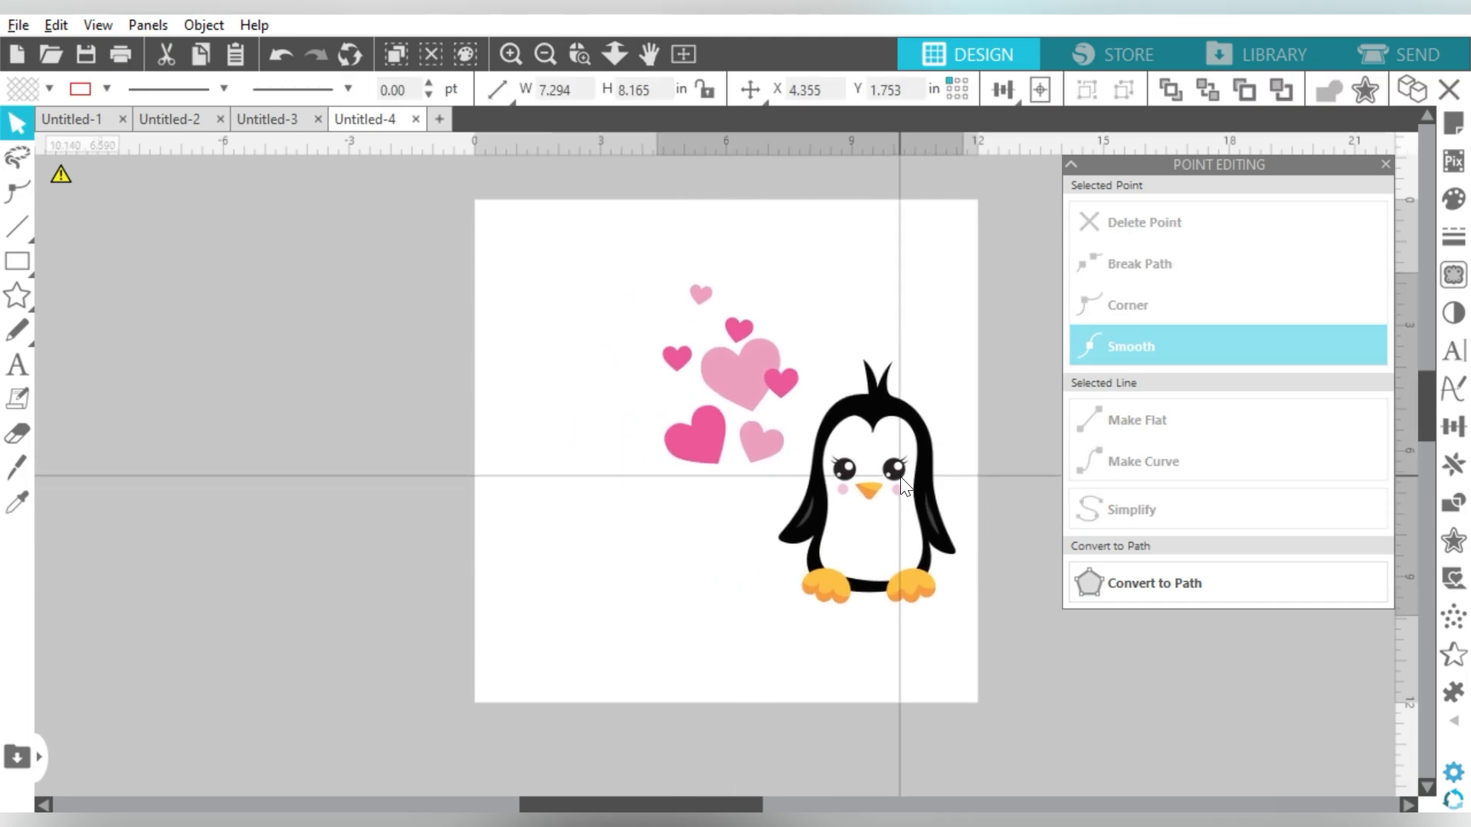
Step: Reopen the image for point editing and move its left-side points outward to bring the whole left penguin back into view
double_click(899, 475)
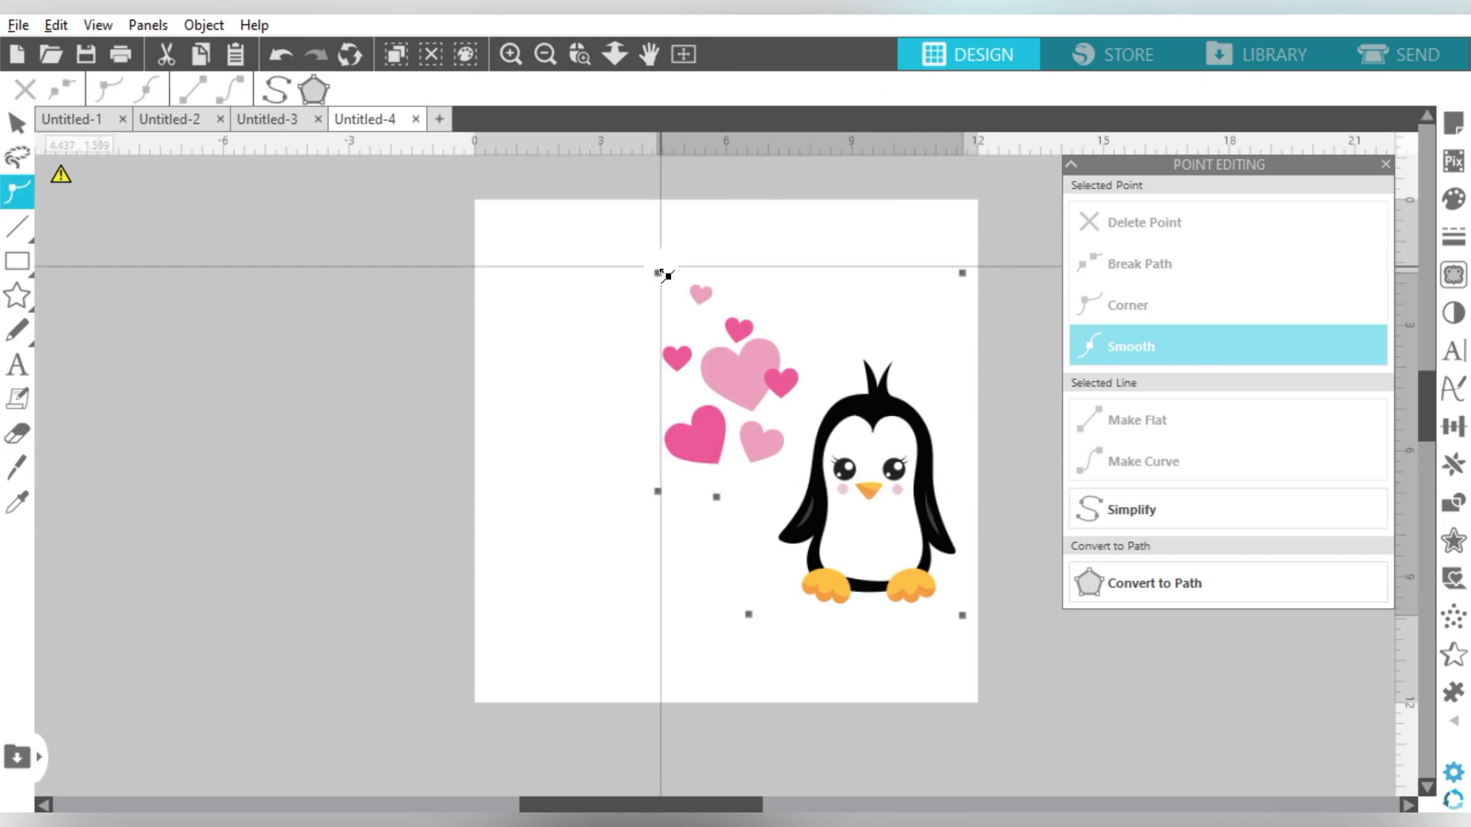
left_click_drag(658, 273, 521, 261)
left_click_drag(658, 492, 512, 493)
left_click_drag(720, 499, 479, 636)
left_click_drag(513, 494, 481, 470)
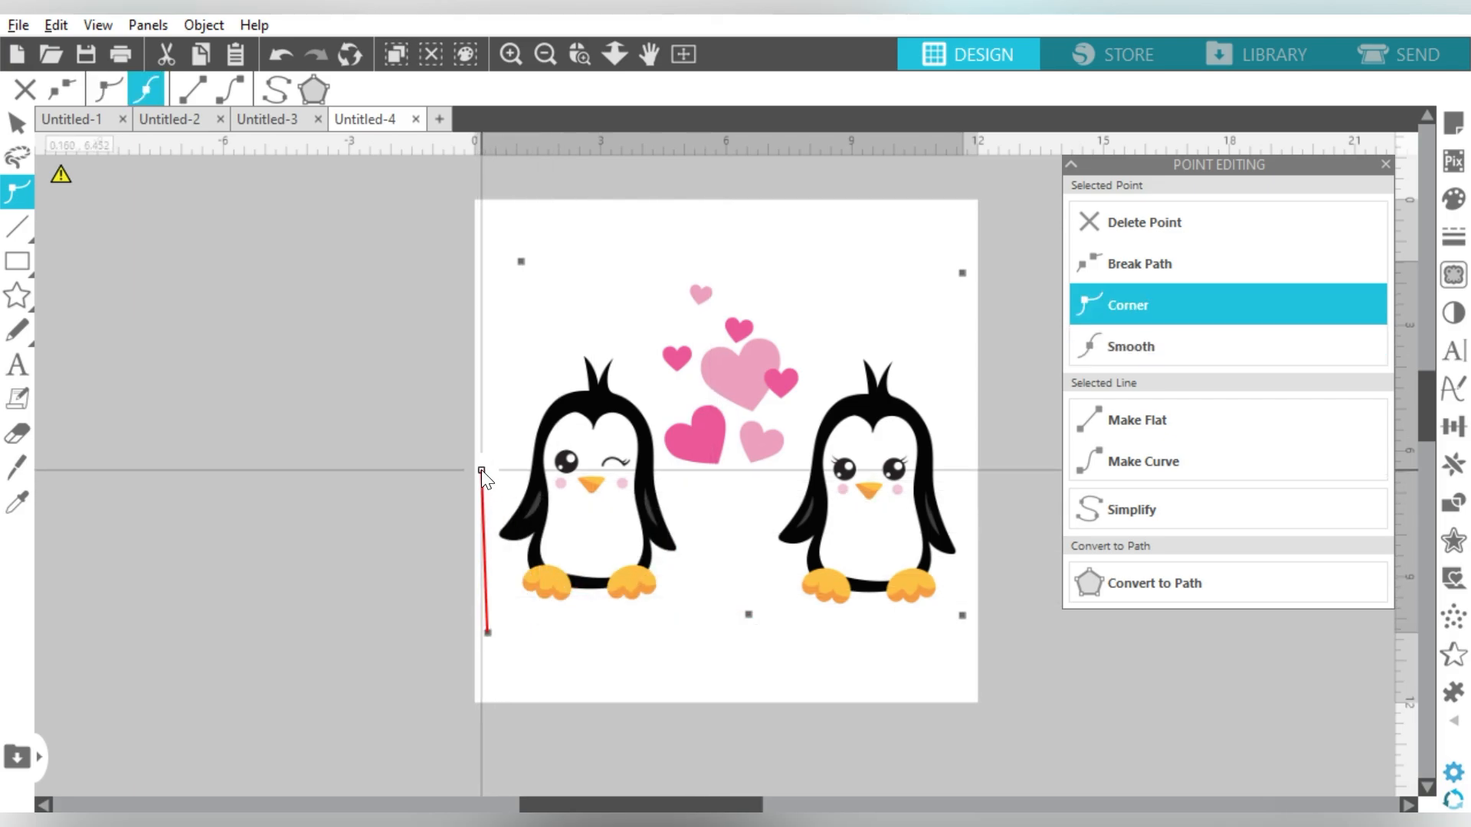
left_click(522, 262)
left_click_drag(504, 259, 496, 259)
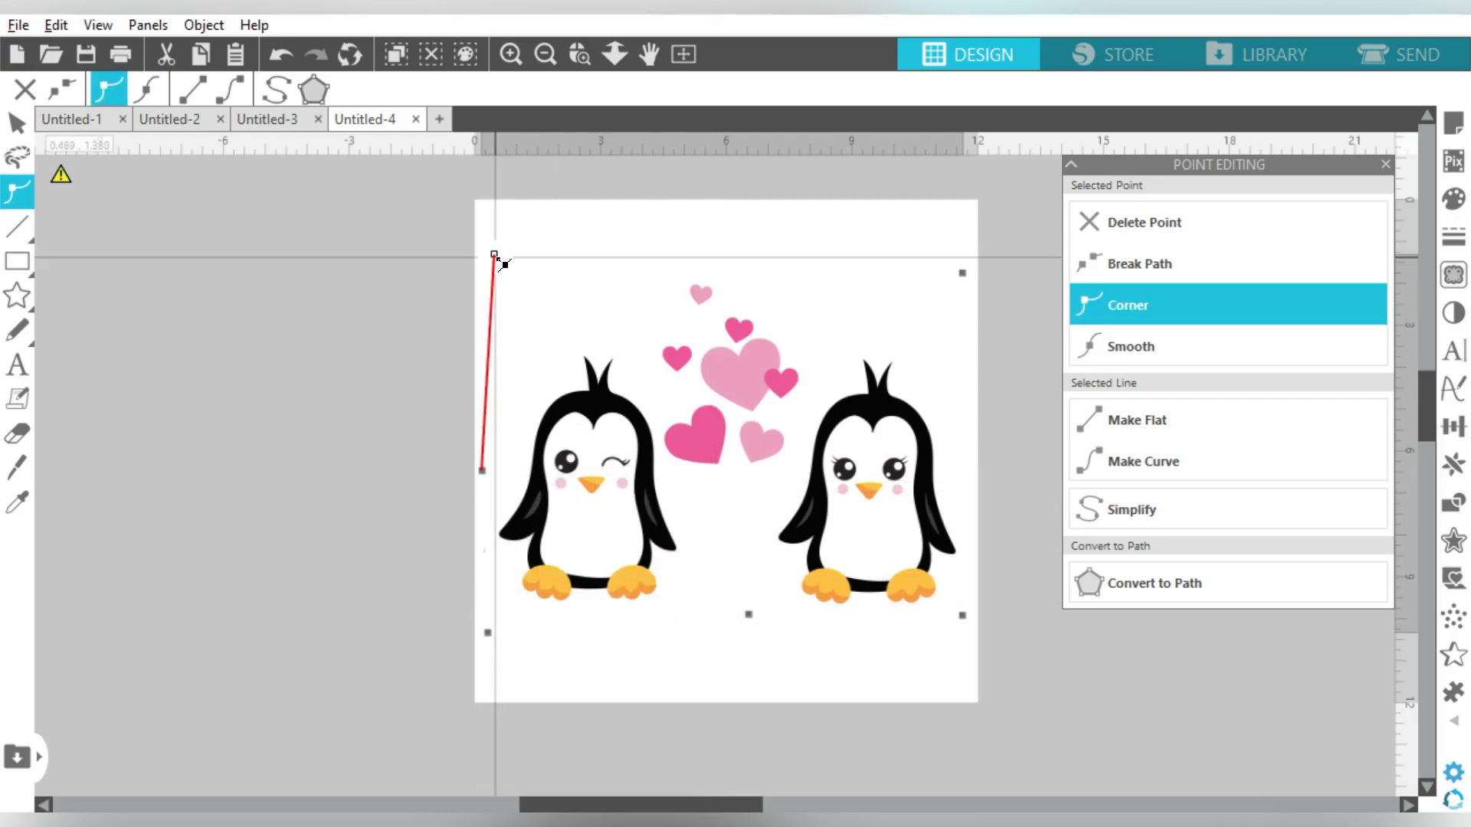
Step: Delete the middle point of the left edge and nudge both left corner points left beyond the page until a second penguin pair is included
left_click(482, 472)
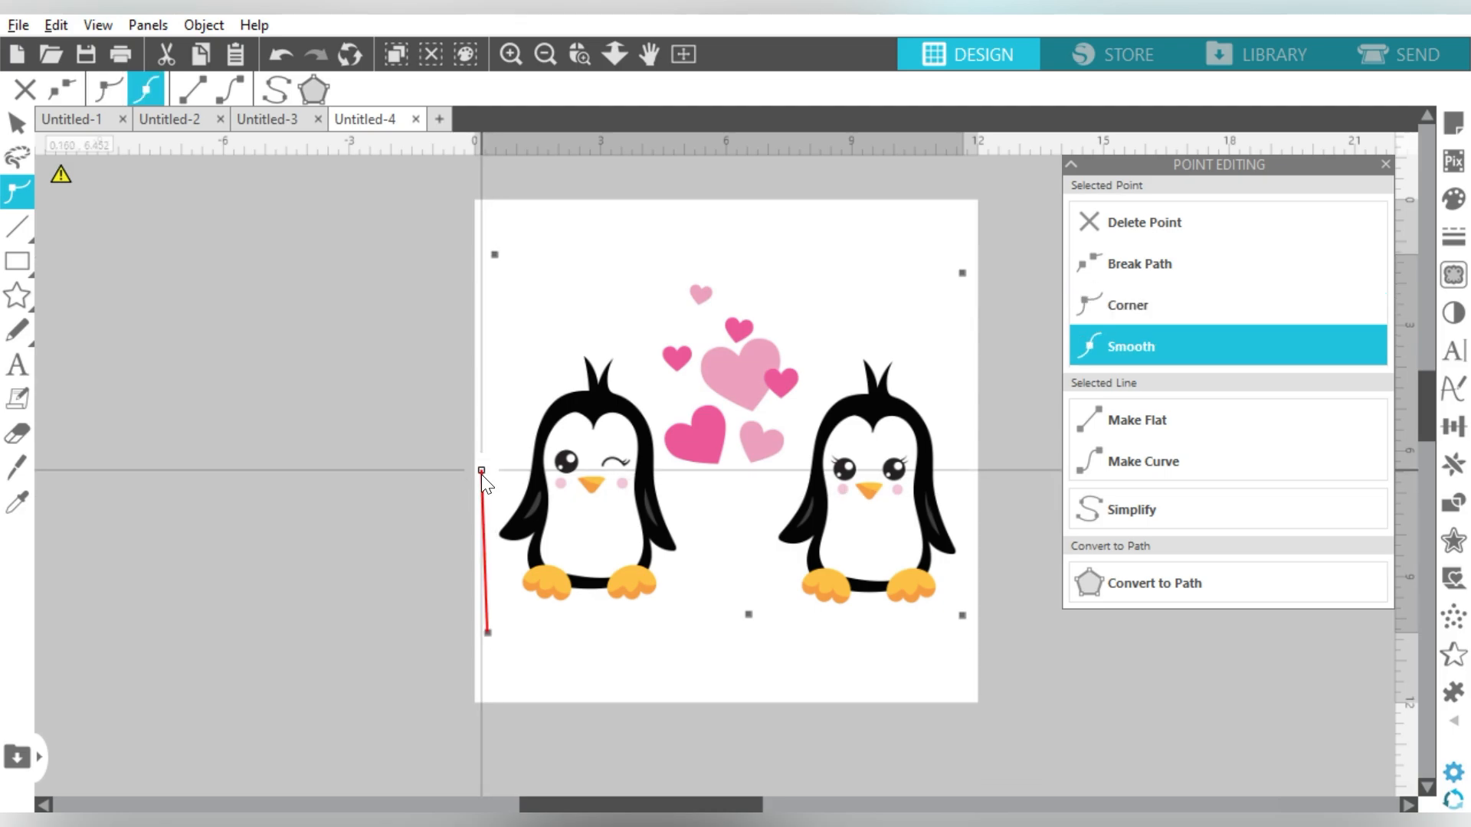
left_click(487, 632)
left_click_drag(431, 214, 516, 644)
key("Left")
key("Left")
key("Left")
key("Left")
key("Left")
key("Left")
key("Left")
key("Left")
key("Left")
key("Left")
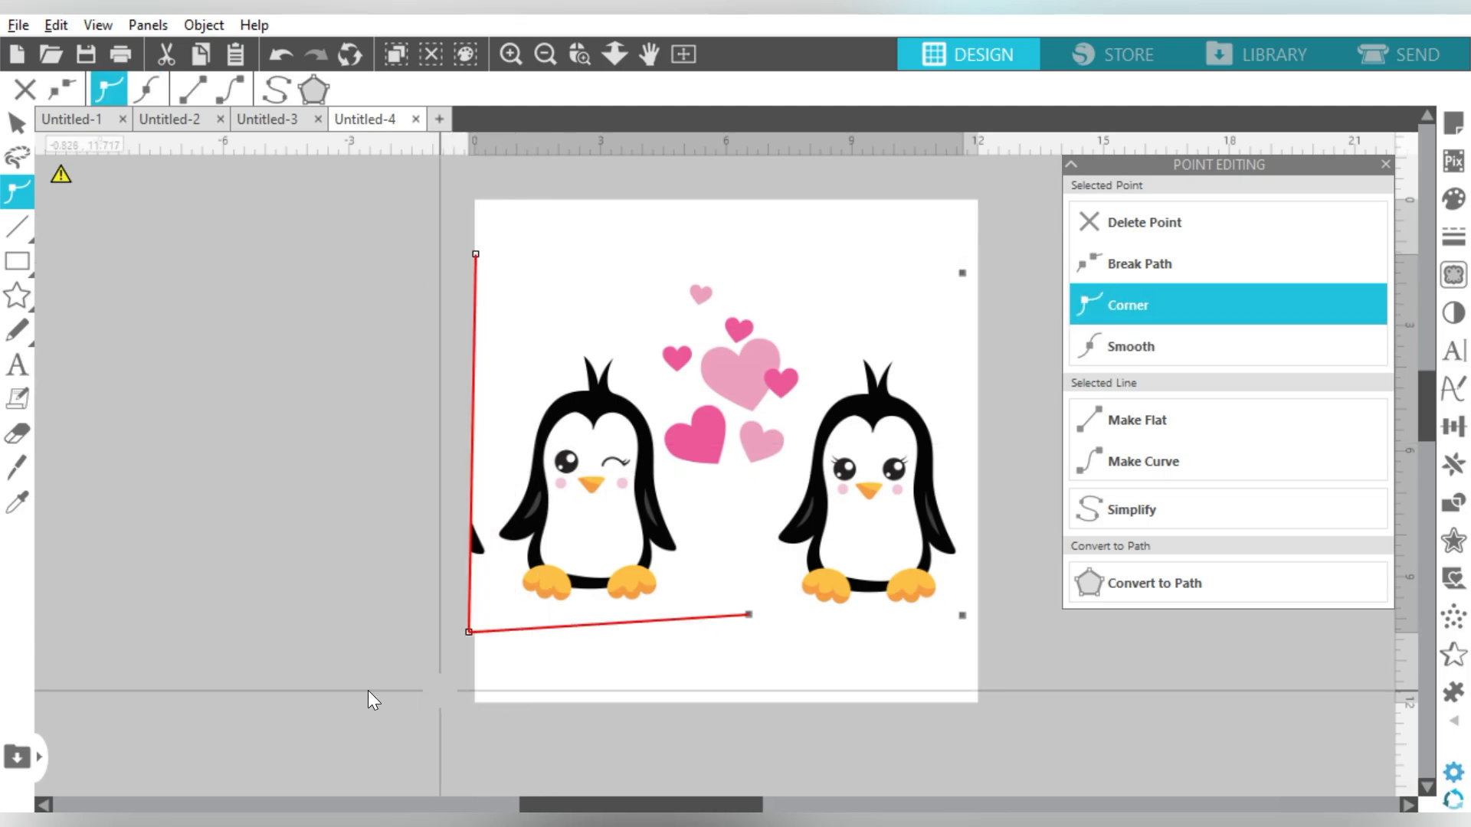
key("Left")
key("Left")
key("Left")
key("Left")
key("Left")
key("Left")
key("Left")
key("Left")
key("Left")
key("Left")
key("Left")
key("Left")
key("Left")
key("Left")
key("Left")
key("Left")
key("Left")
key("Left")
key("Left")
key("Left")
key("Left")
key("Left")
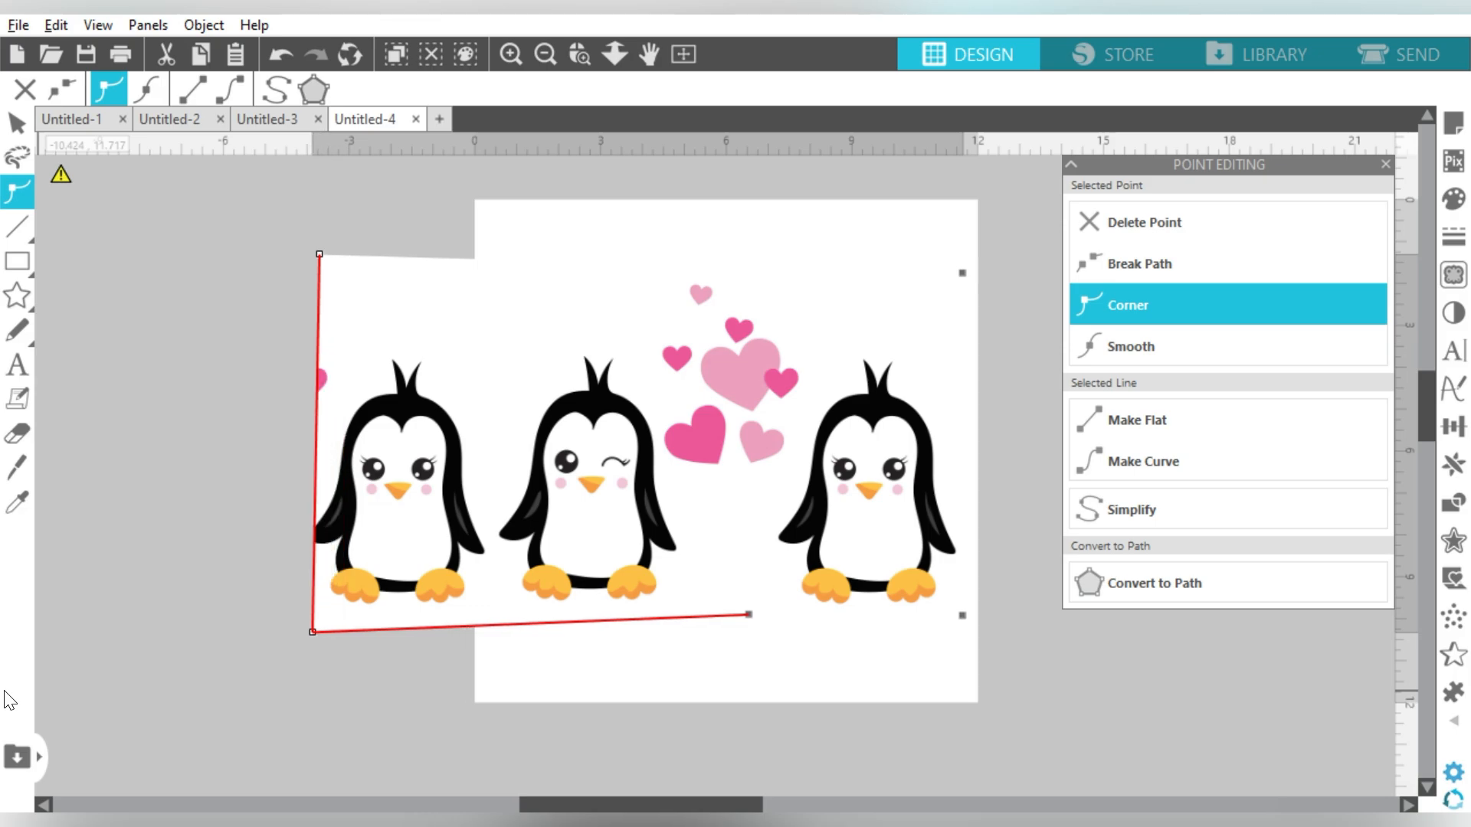
key("Left")
key("Left")
key("Left")
key("Left")
key("Left")
key("Left")
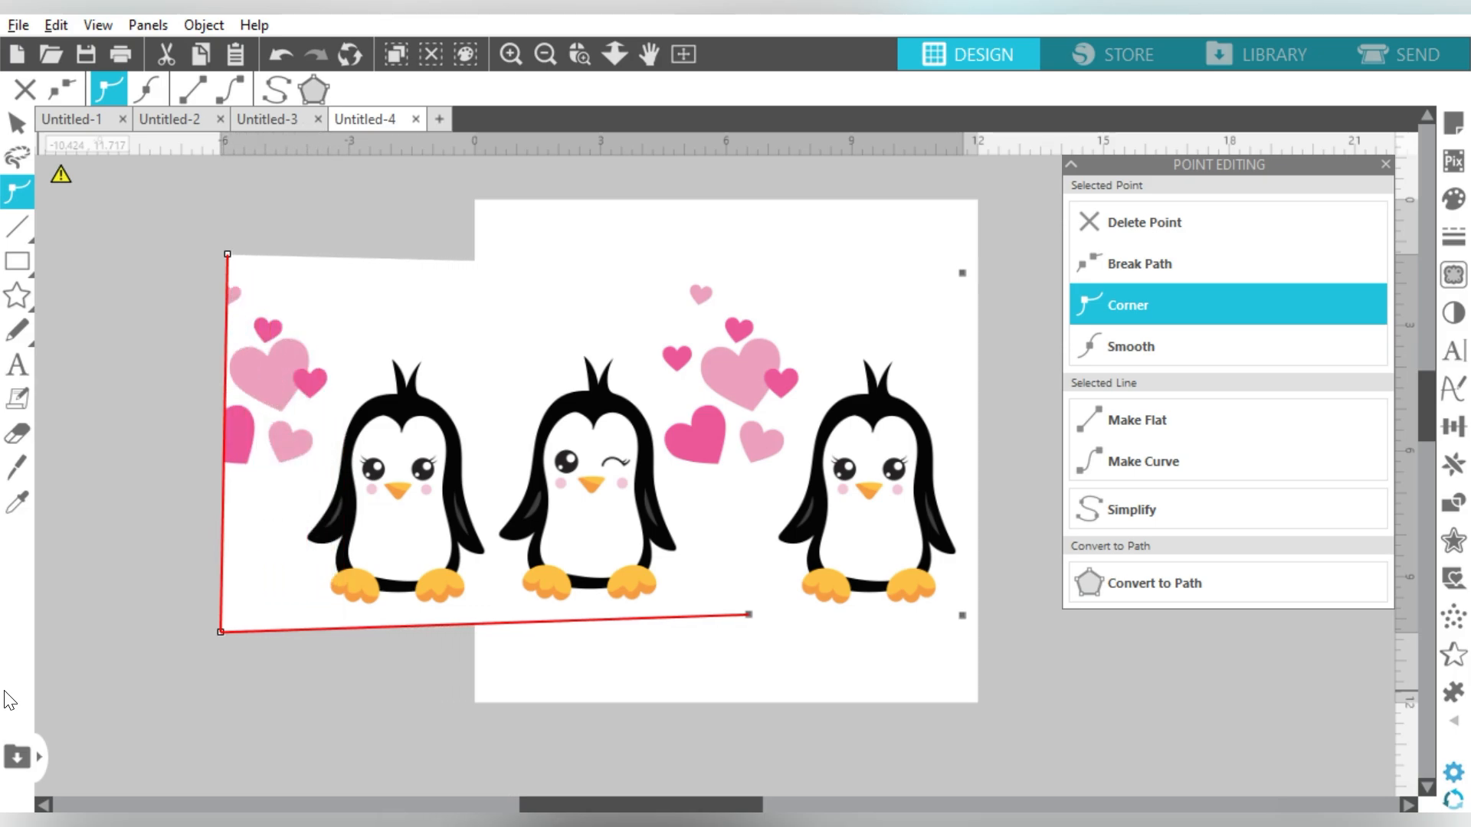
key("Left")
key("Left")
key("Left")
key("Left")
key("Left")
key("Left")
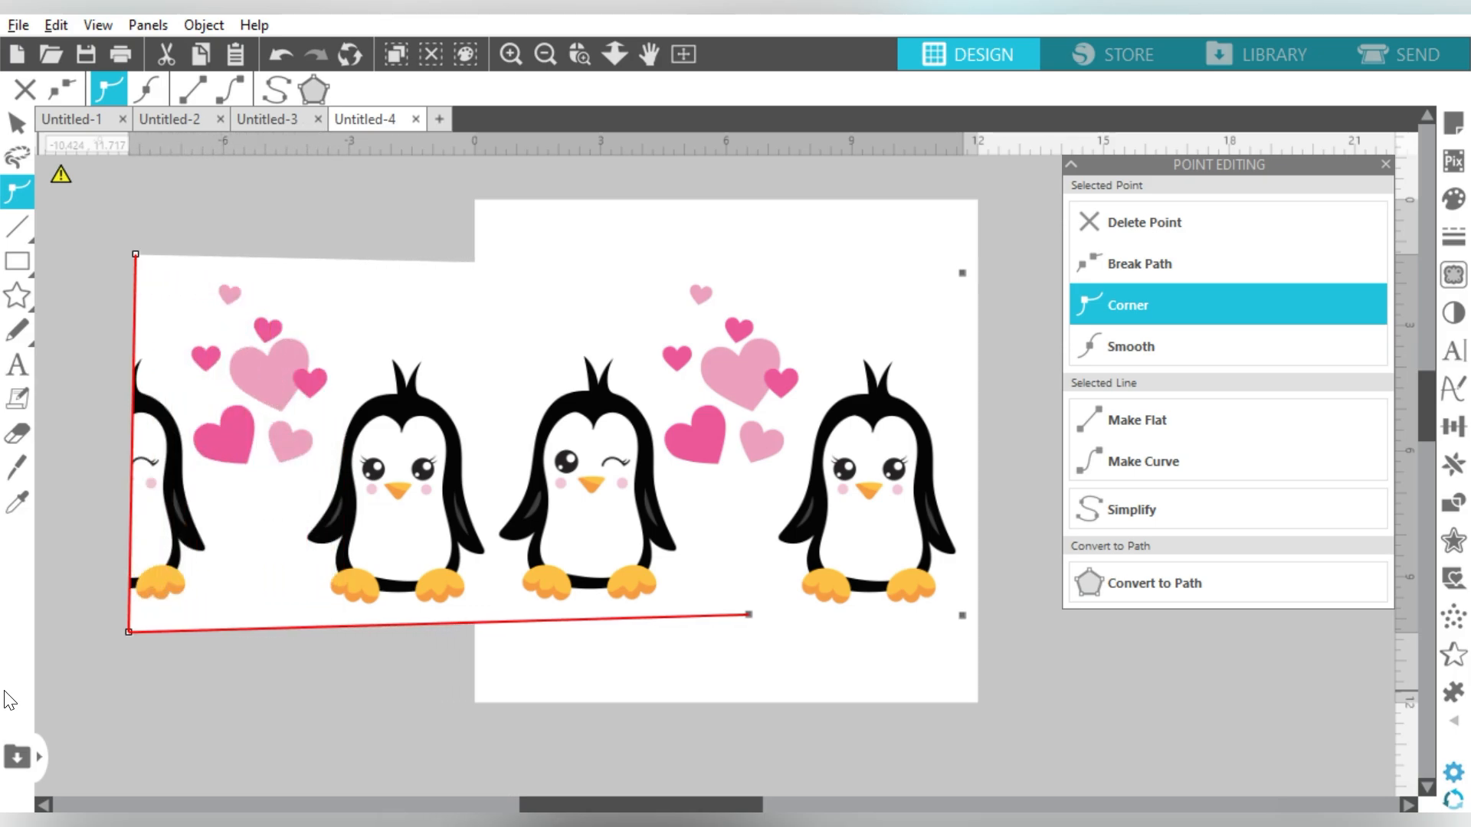
key("Left")
key("Left")
key("Left")
key("Left")
key("Left")
key("Left")
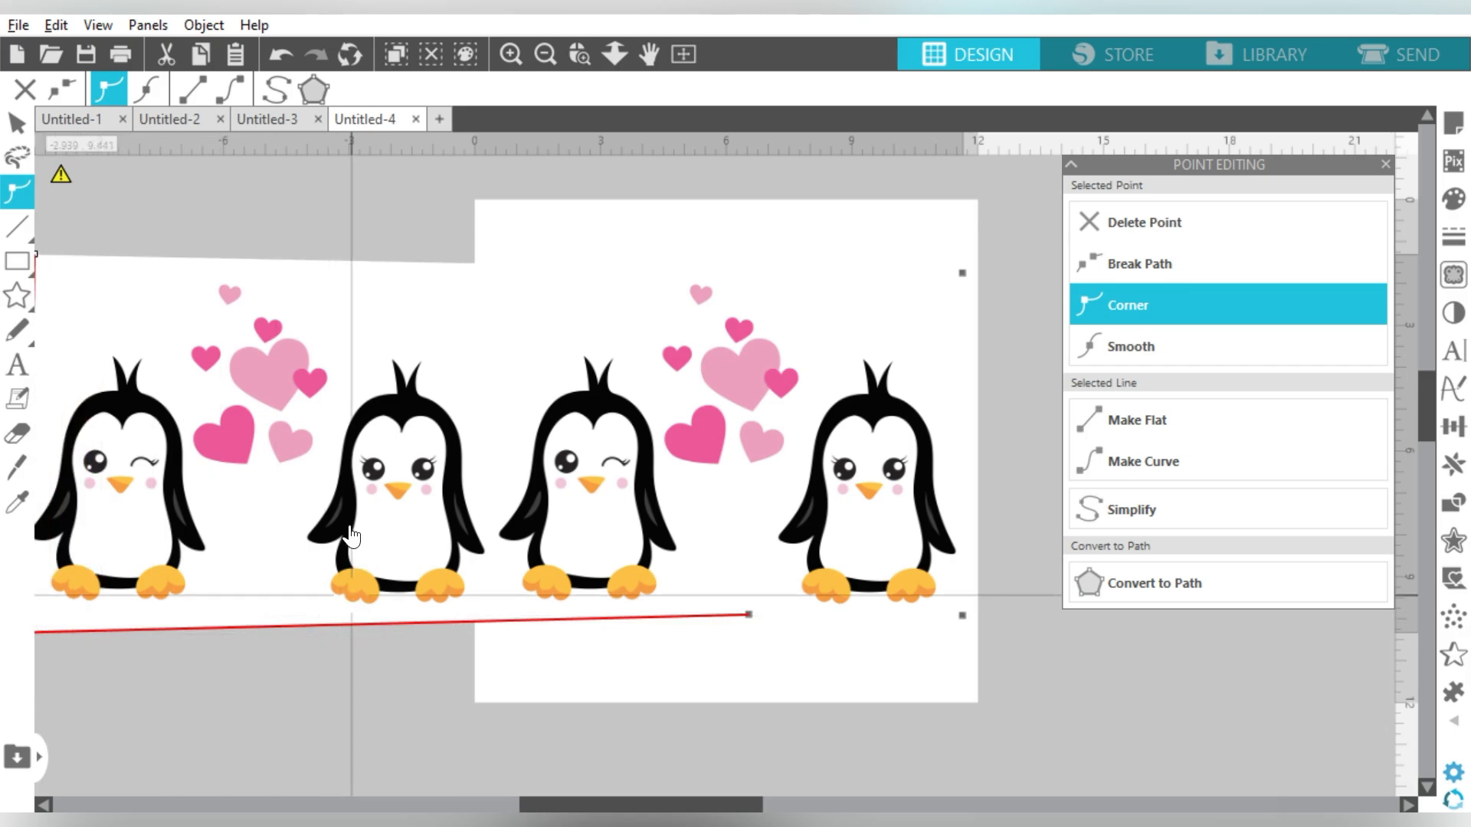
left_click(545, 50)
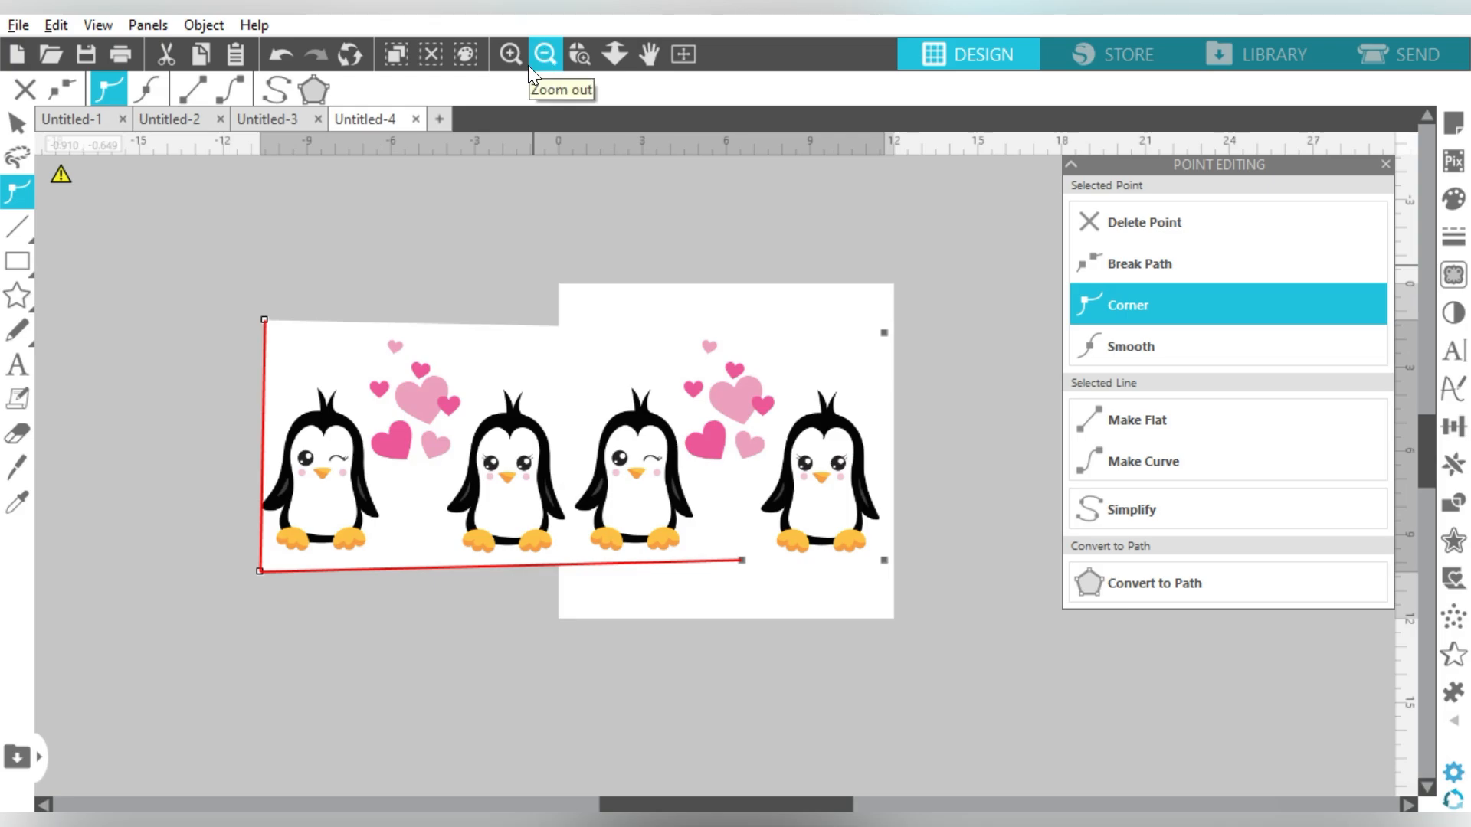
key("Escape")
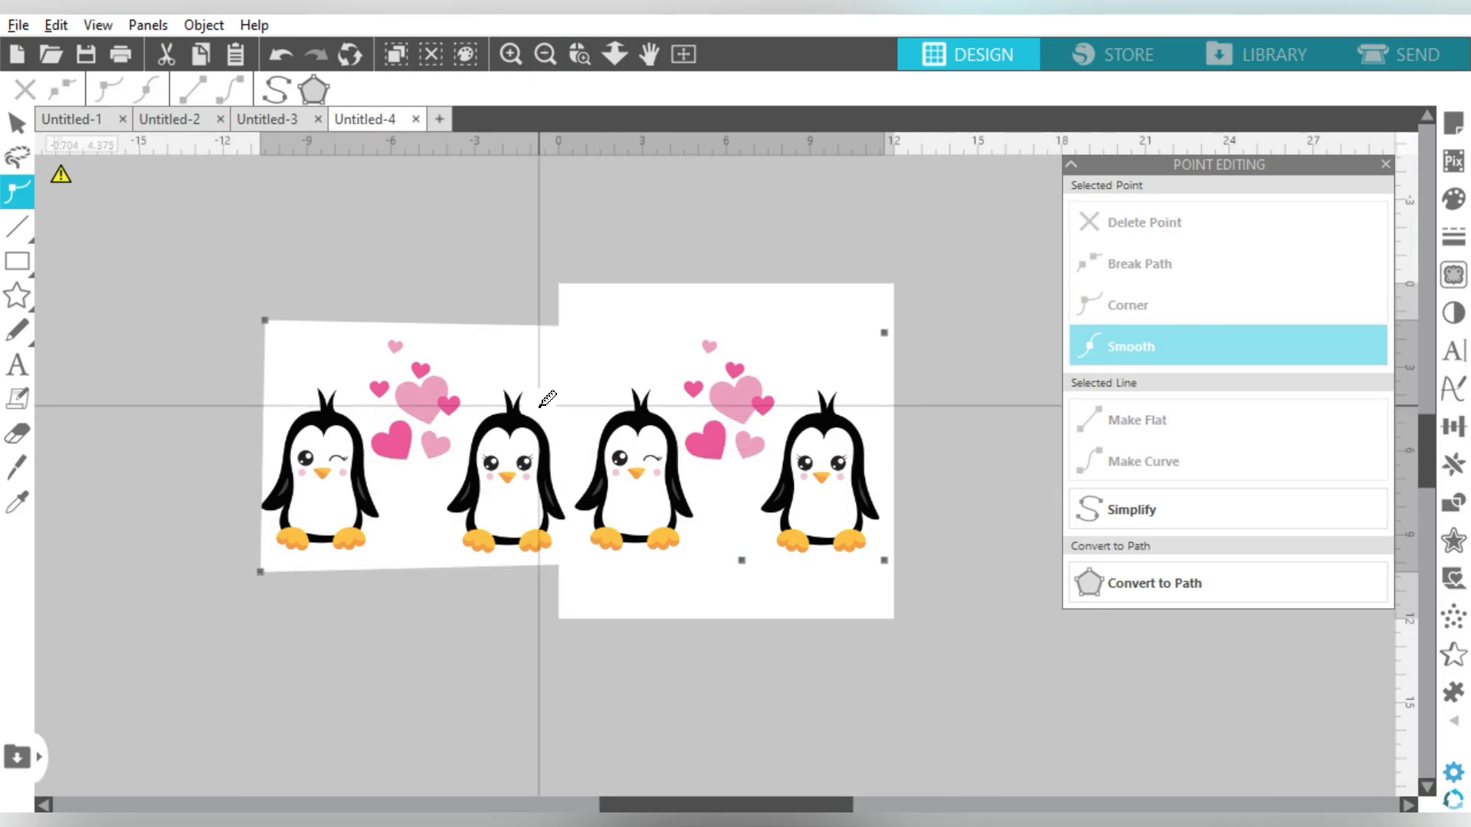
Step: Undo the outward point changes back to the crop with only the hearts and the right penguin
key("ctrl+z")
key("ctrl+z")
key("ctrl+z")
key("ctrl+z")
key("ctrl+z")
key("ctrl+z")
key("ctrl+z")
key("ctrl+z")
key("ctrl+z")
key("ctrl+z")
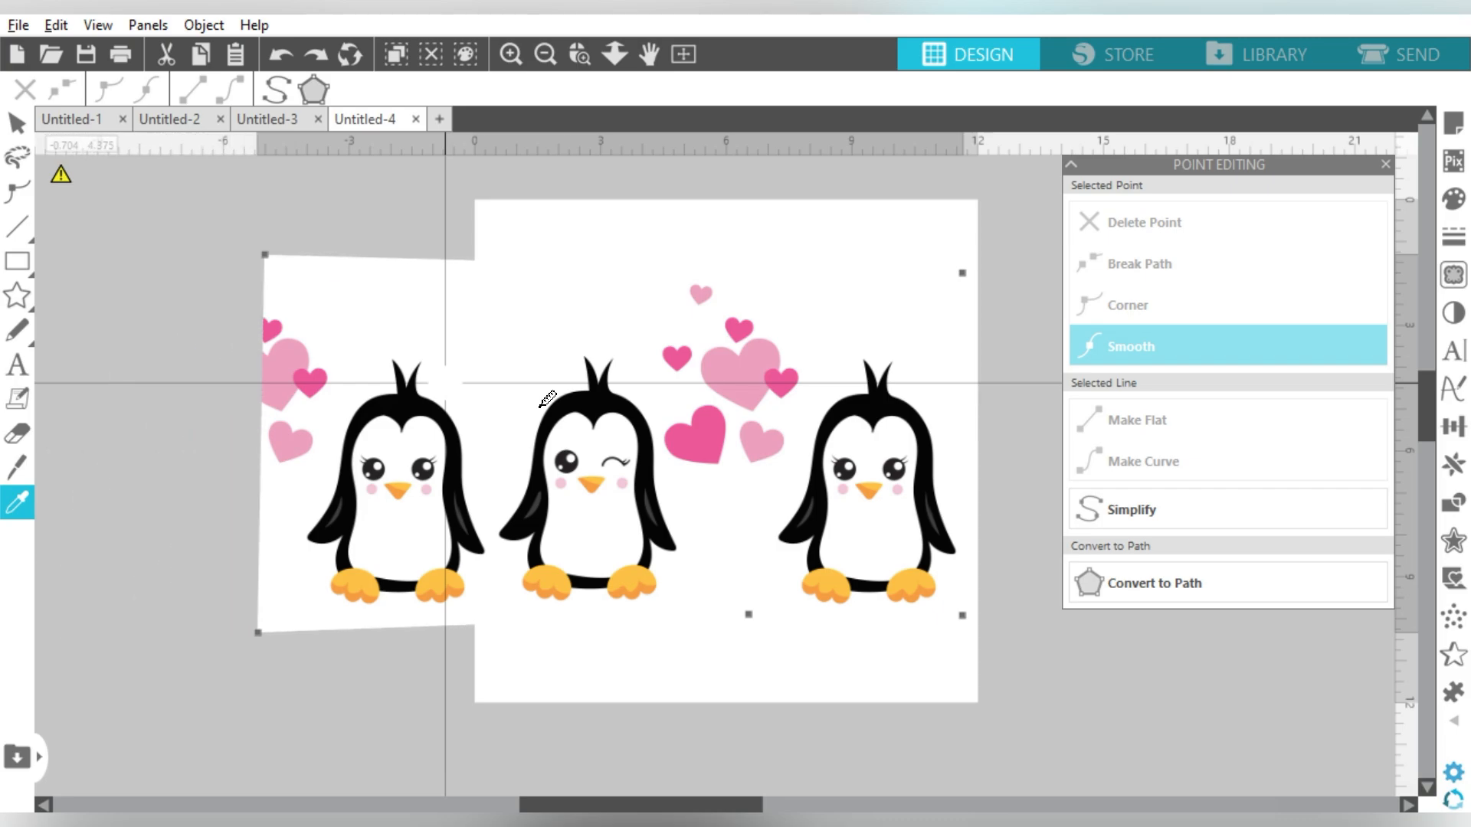
key("ctrl+z")
key("ctrl+z")
key("ctrl+z")
key("ctrl+z")
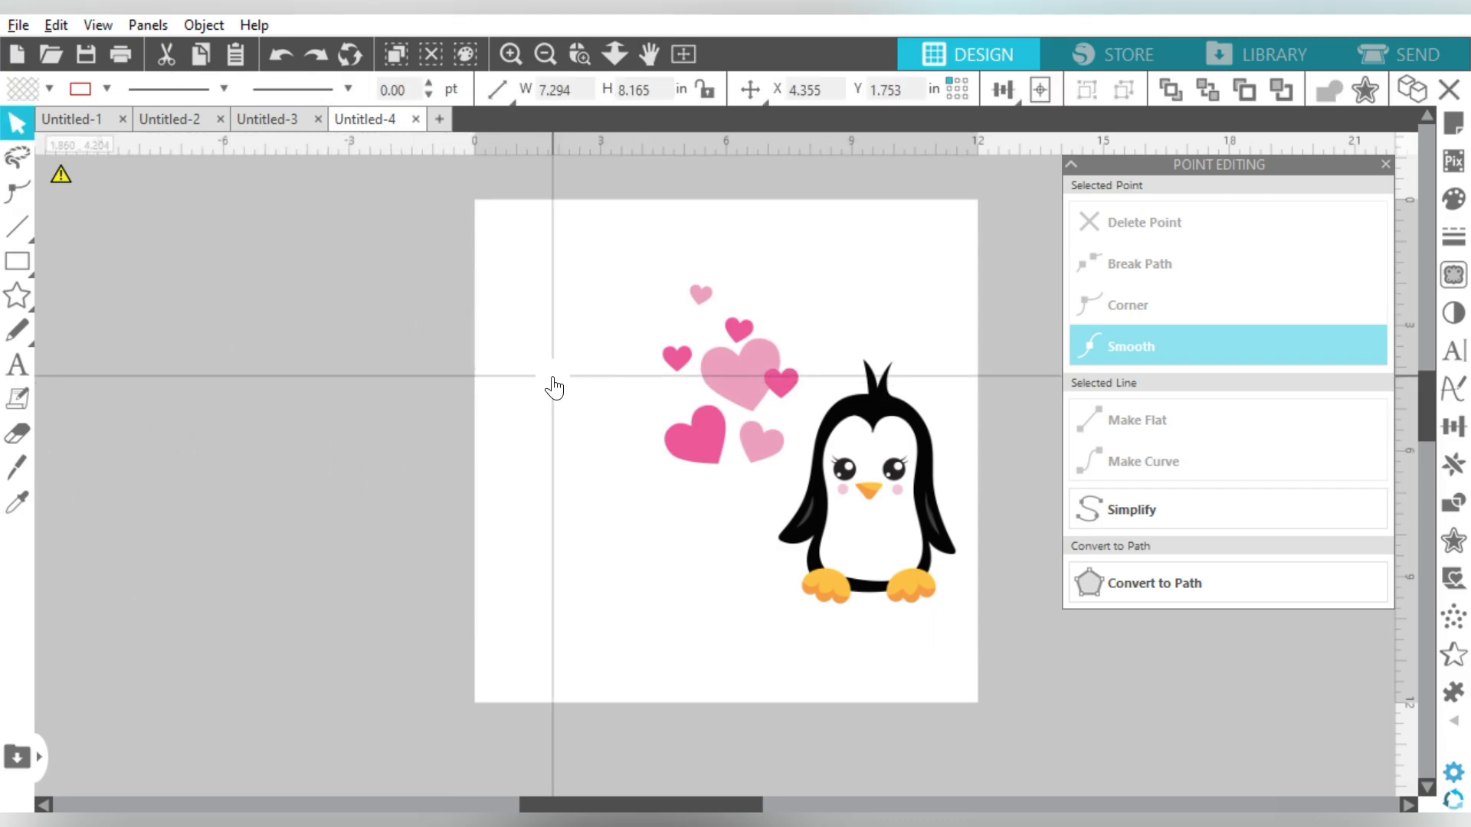
Step: Move the cropped image to the page's upper left, enlarge it to about 10.2 by 11.4 in, and clear the selection
left_click_drag(880, 483, 749, 425)
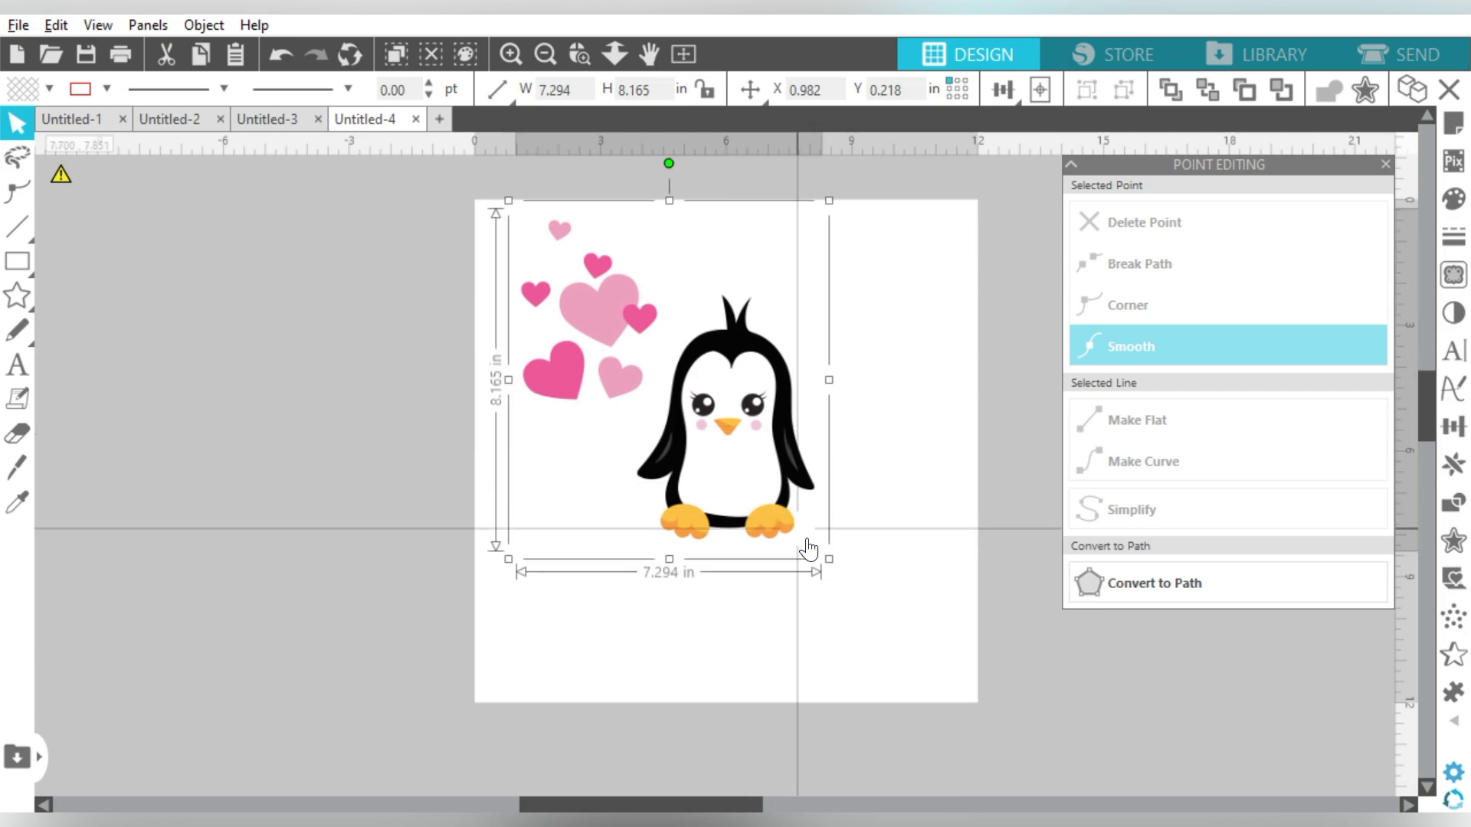
left_click_drag(829, 560, 953, 697)
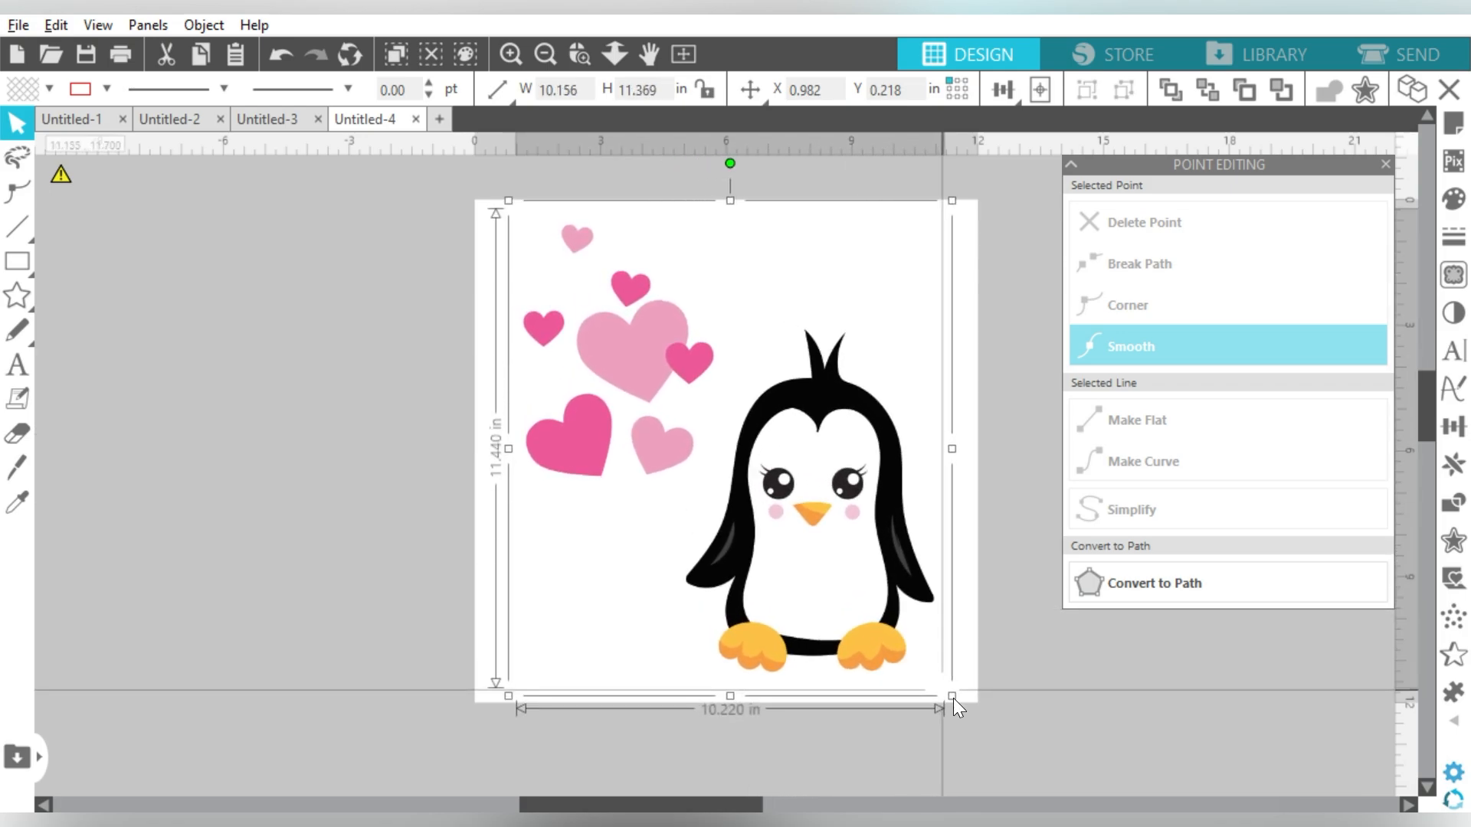
left_click(1086, 681)
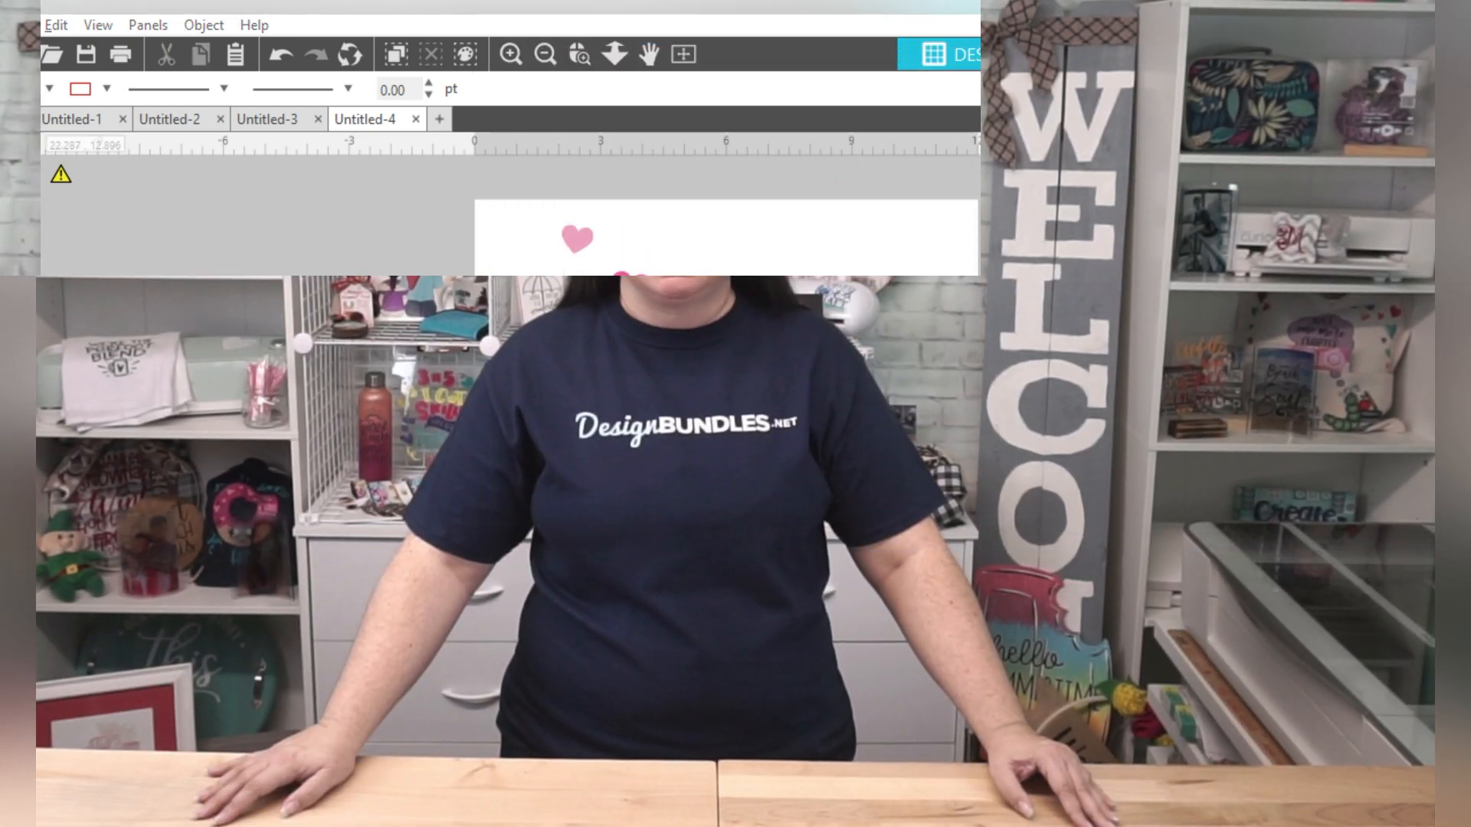